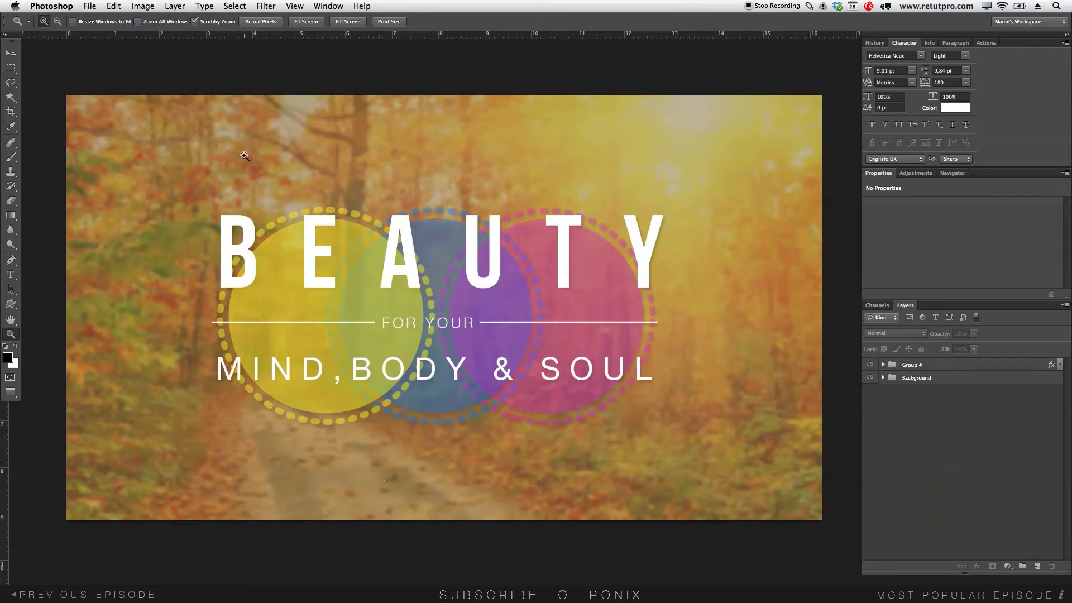
left_click(89, 6)
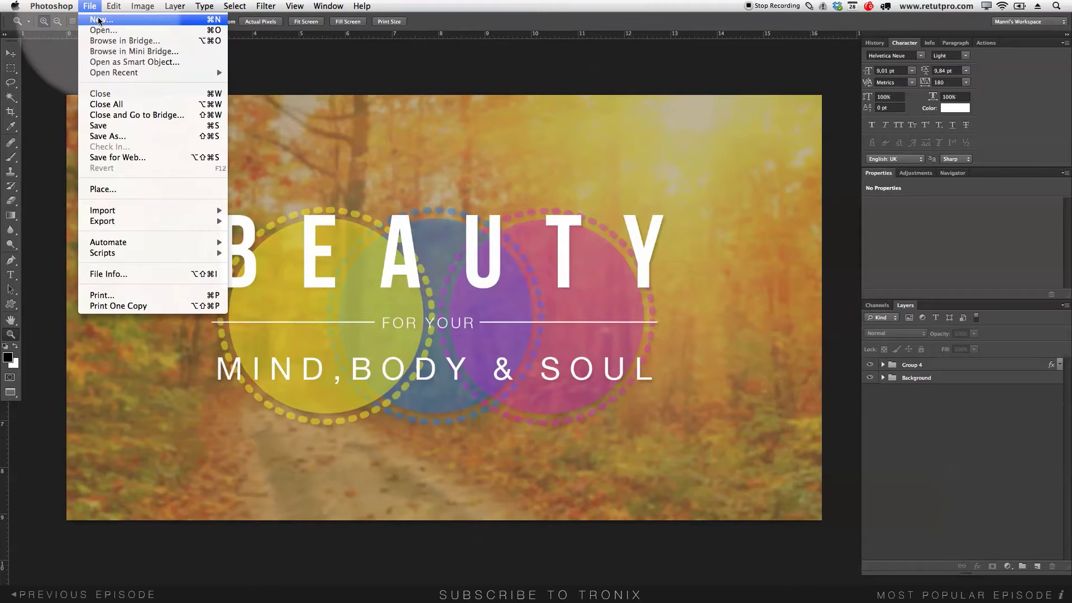
left_click(100, 21)
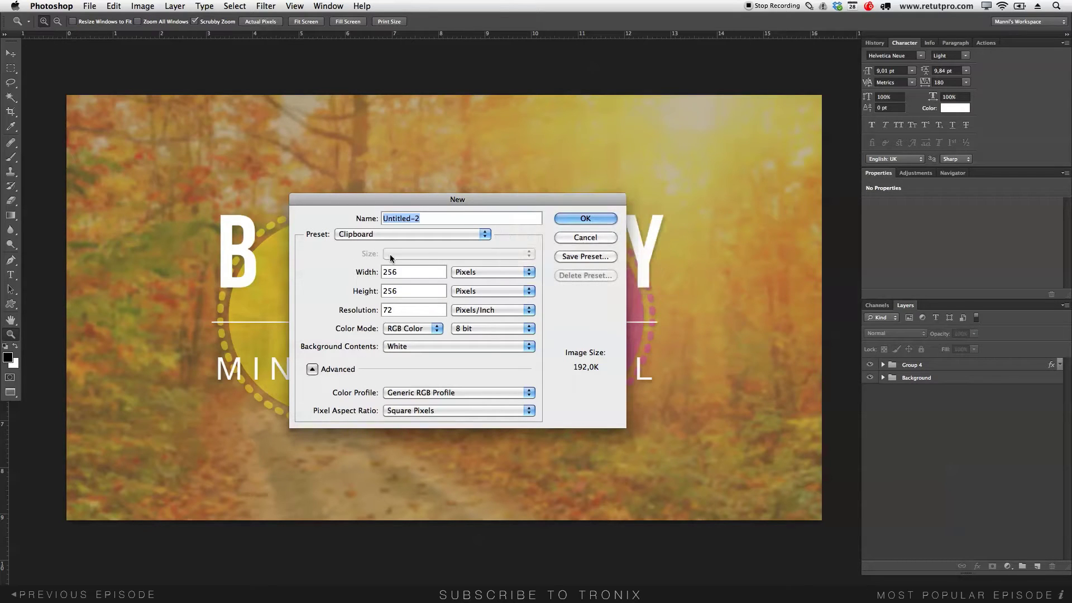
left_click(390, 236)
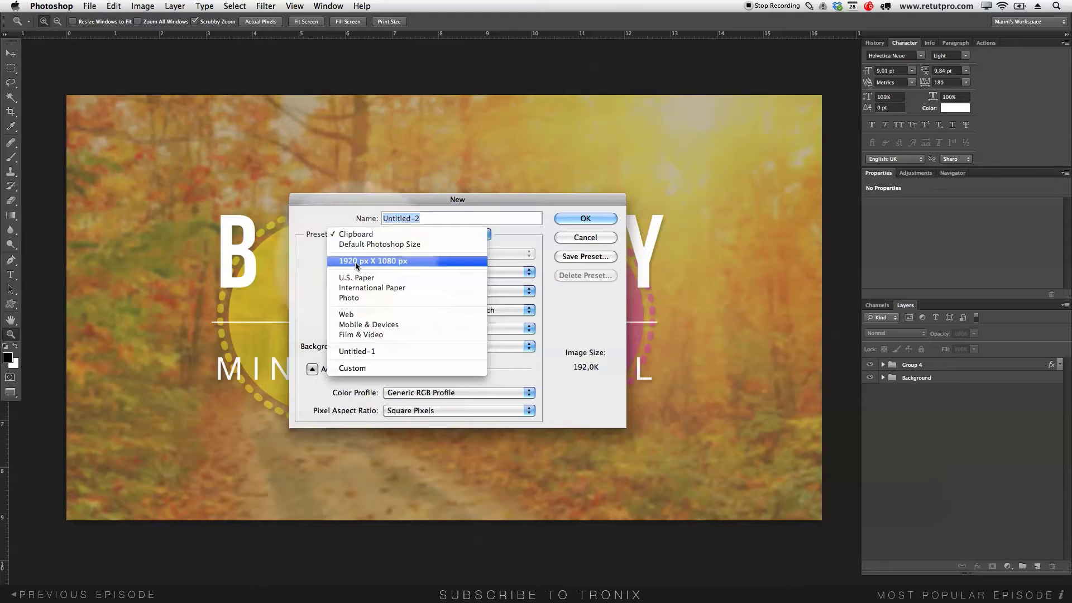
left_click(384, 262)
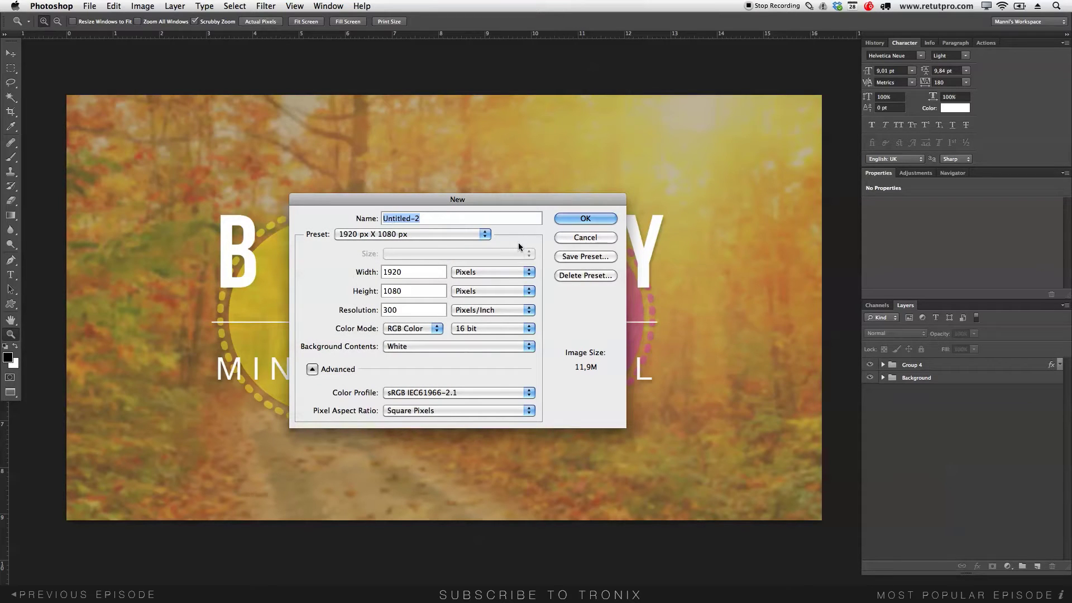
left_click(584, 239)
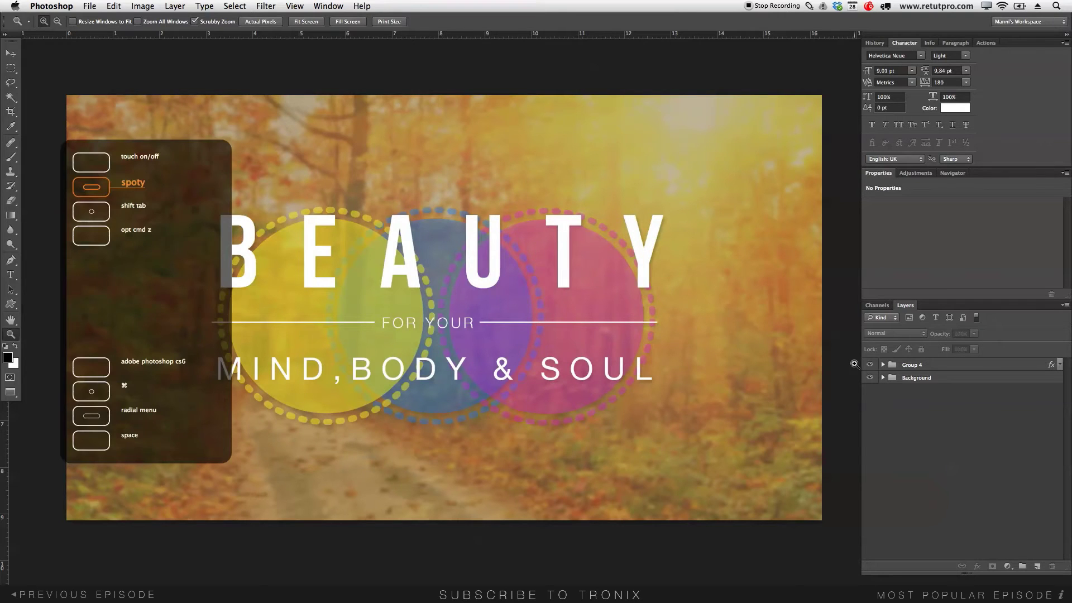
- Hide the Group 4 and Background groups and add a new empty layer above them
left_click_drag(869, 364, 871, 380)
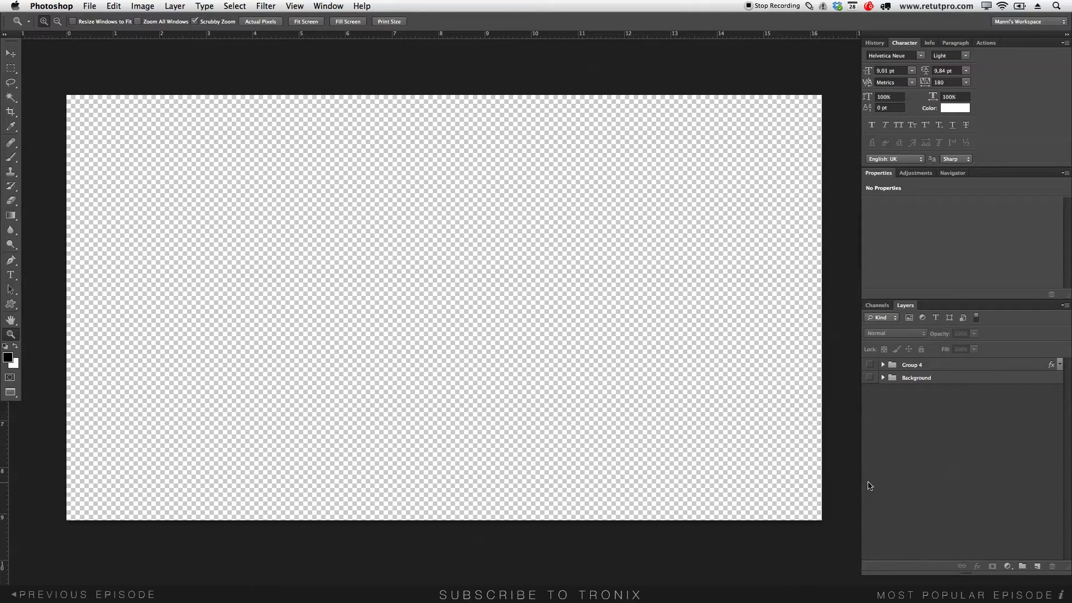
left_click(1037, 567)
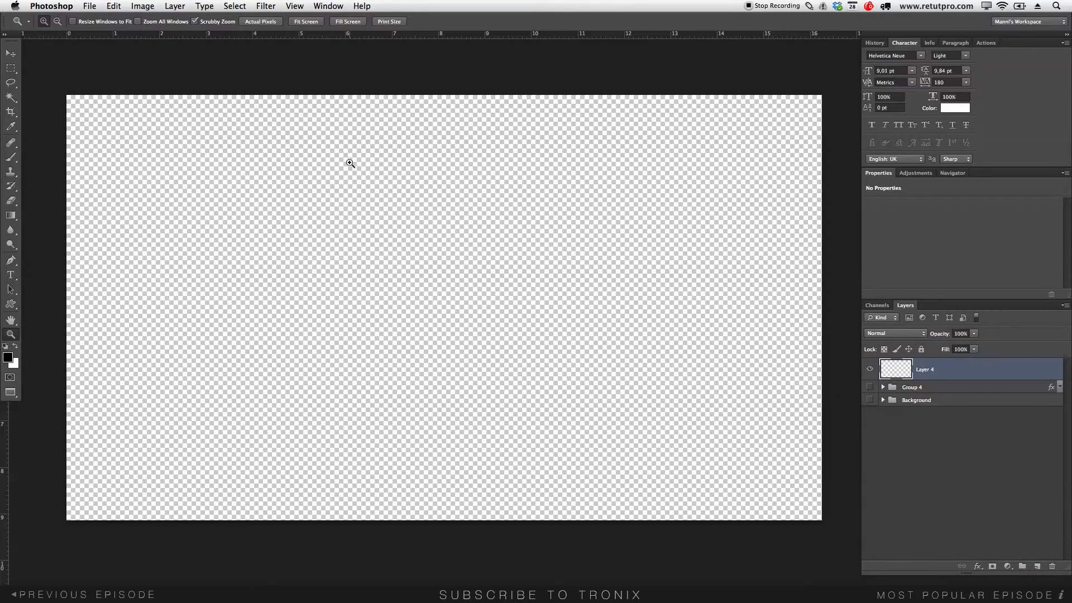
- Fill the entire canvas on the new layer with the solid colour #e3cf9b and clear the selection
left_click(11, 68)
left_click_drag(43, 82, 847, 534)
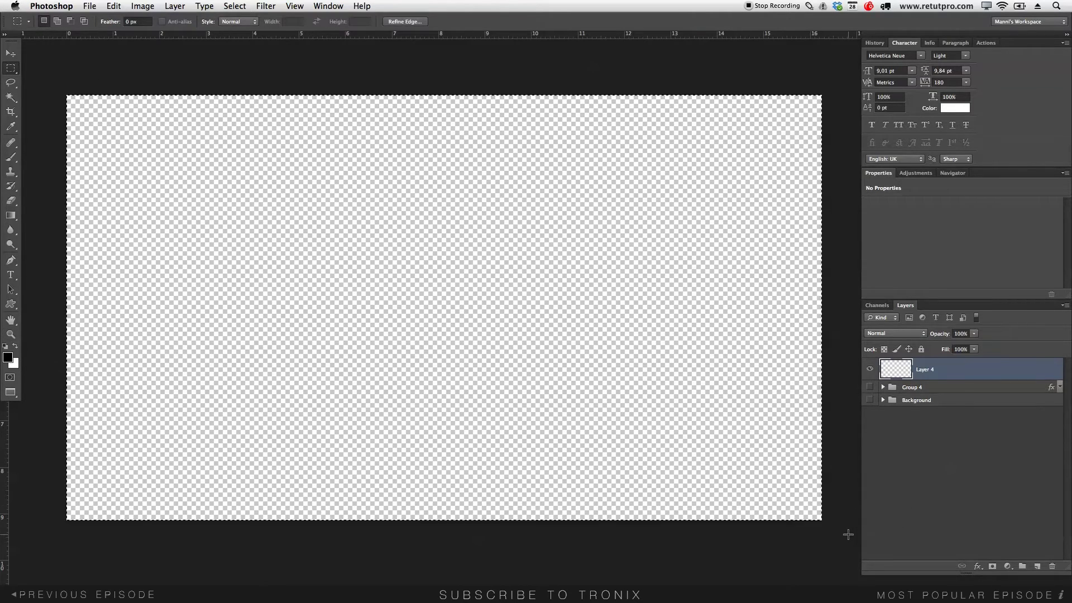
right_click(429, 250)
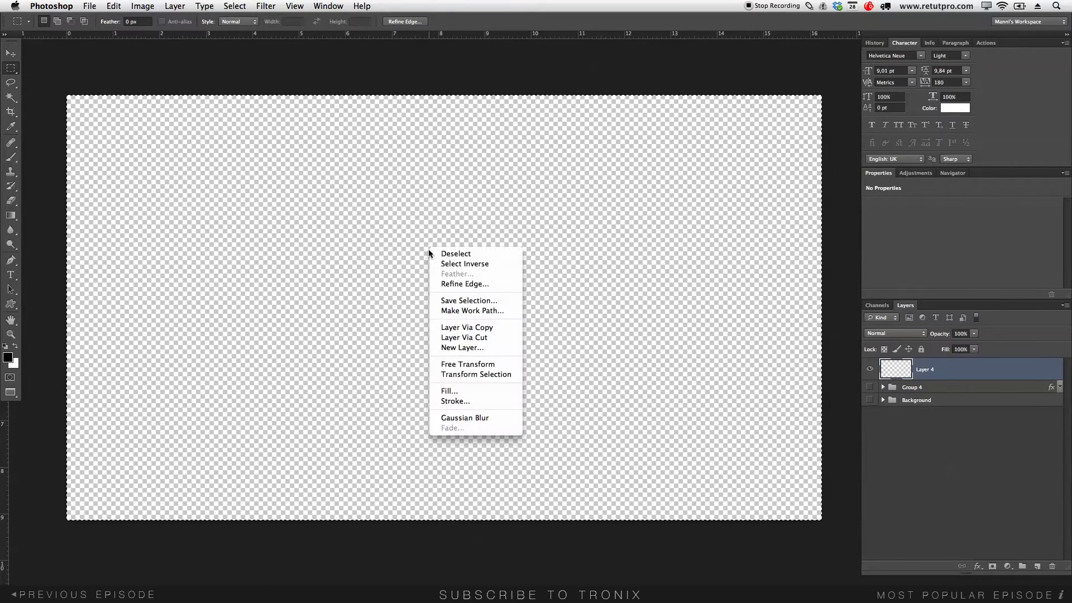
left_click(474, 392)
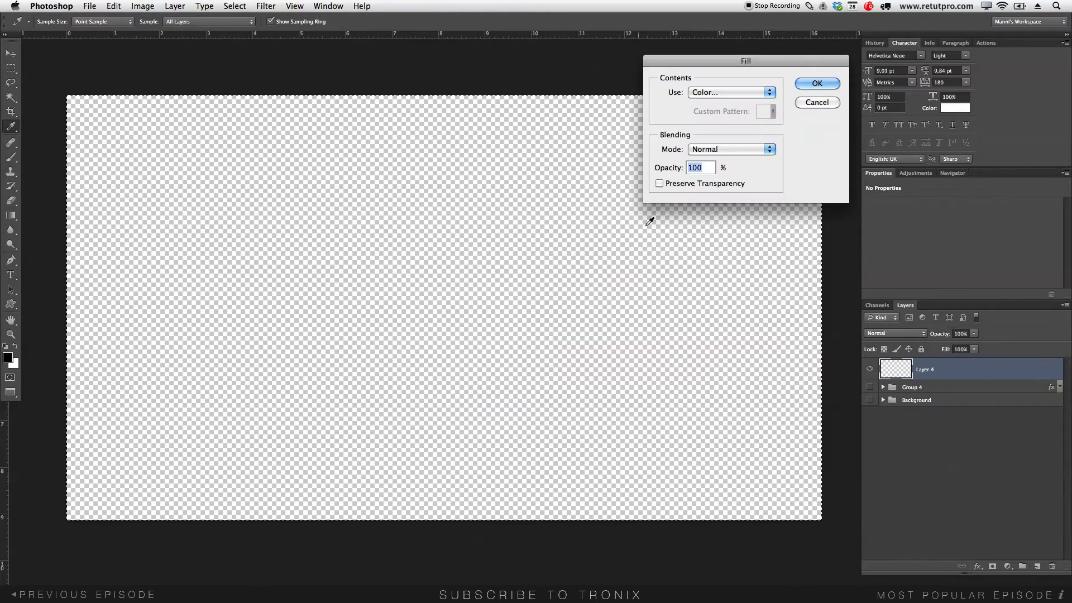
left_click(710, 94)
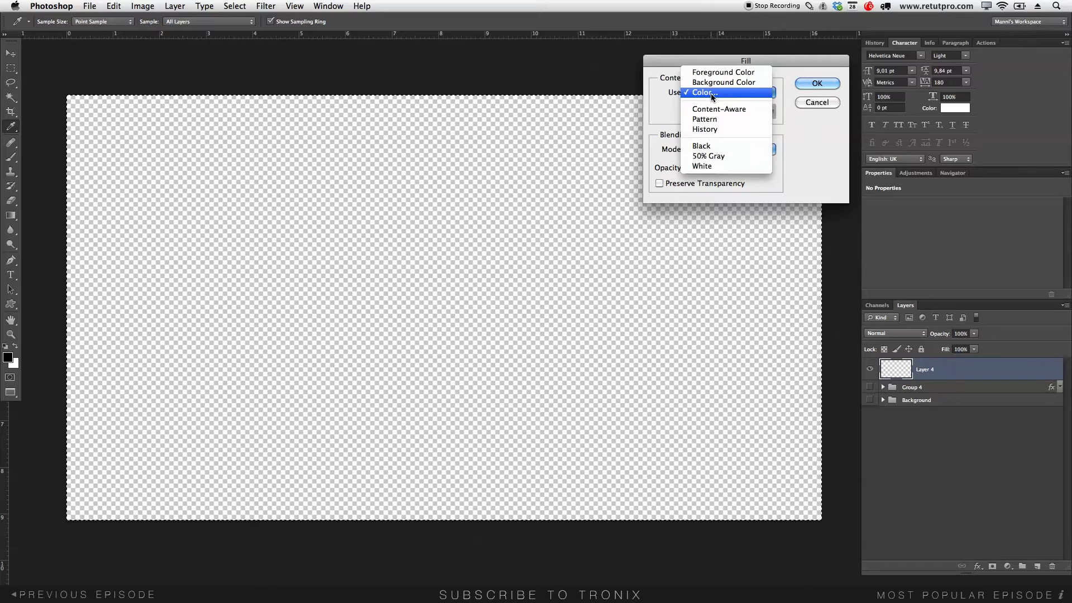
left_click(701, 94)
mouse_move(840, 53)
left_mouse_down()
mouse_move(395, 285)
mouse_move(368, 314)
left_mouse_up()
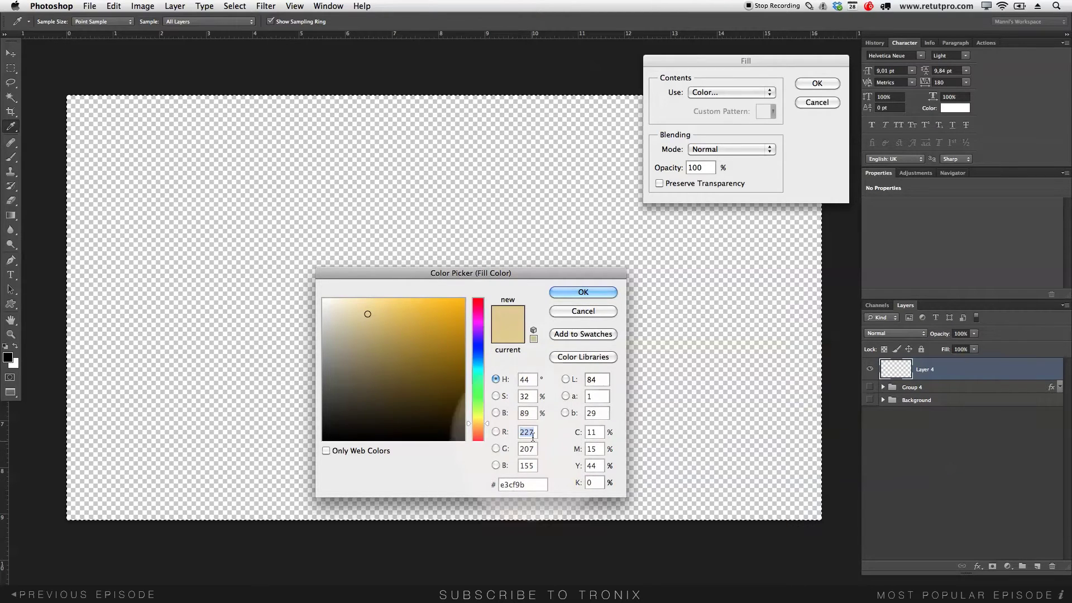
double_click(520, 485)
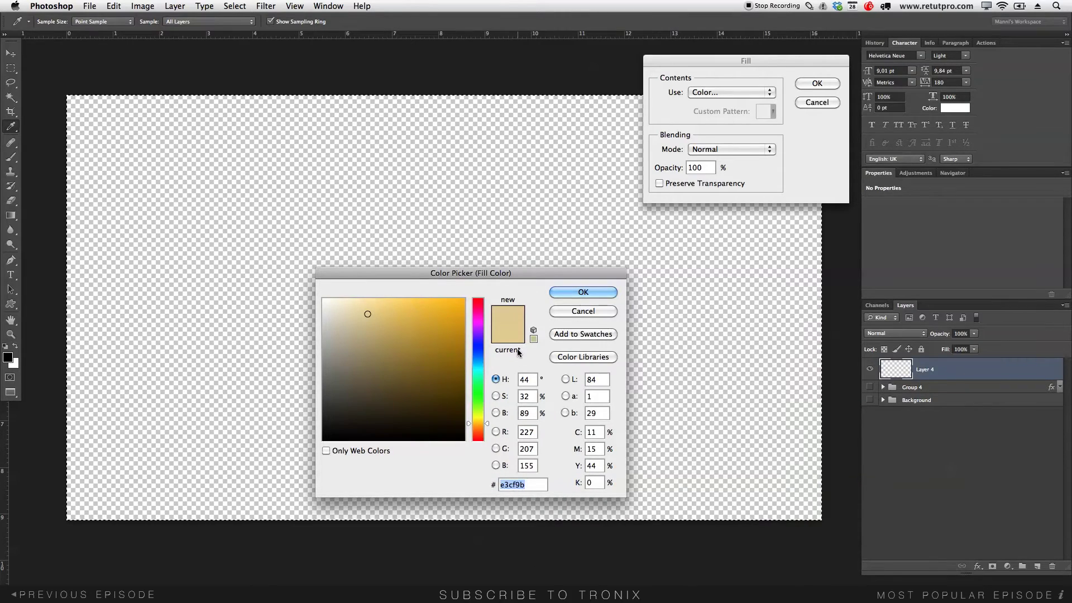
left_click(580, 294)
left_click(801, 85)
key("m")
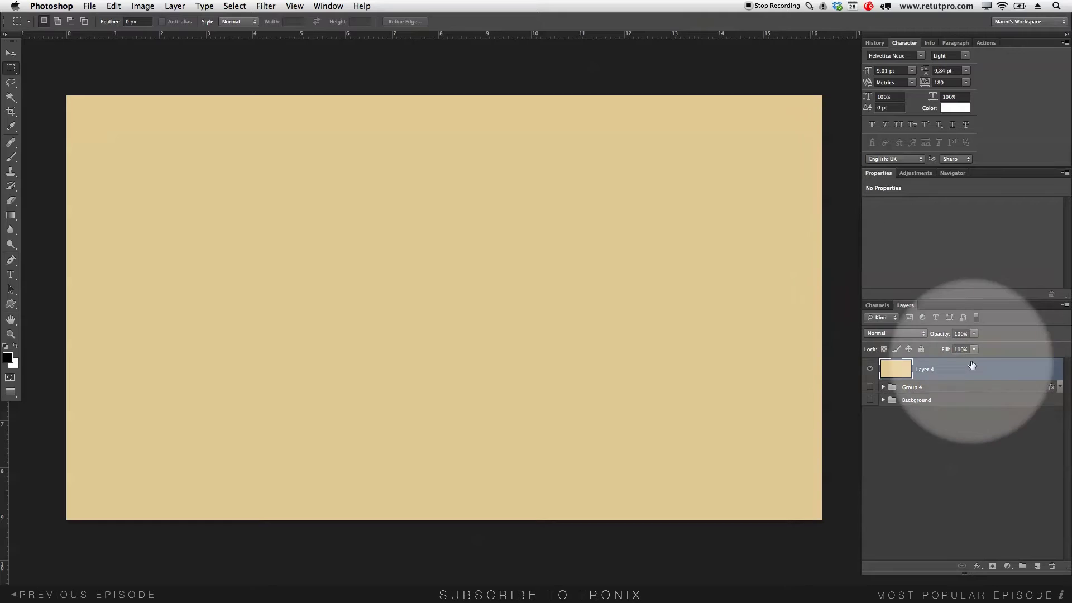
- Rename the beige-filled layer as Background
double_click(928, 370)
key("BackSpace")
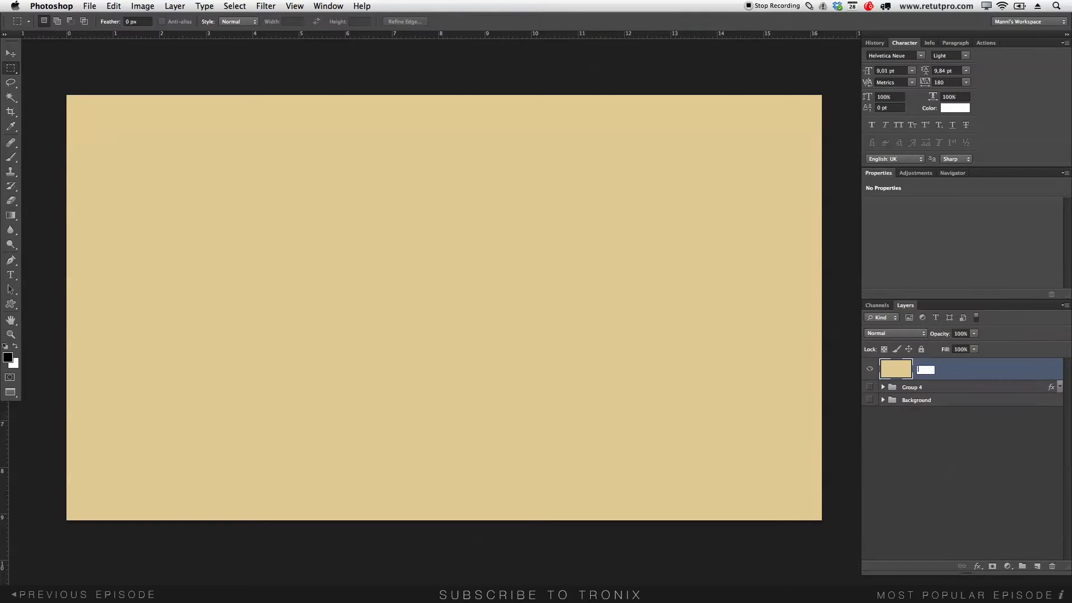
type("Background")
key("Return")
left_click(770, 326)
- Add a horizontal guide at 50% of the canvas height
left_click(294, 6)
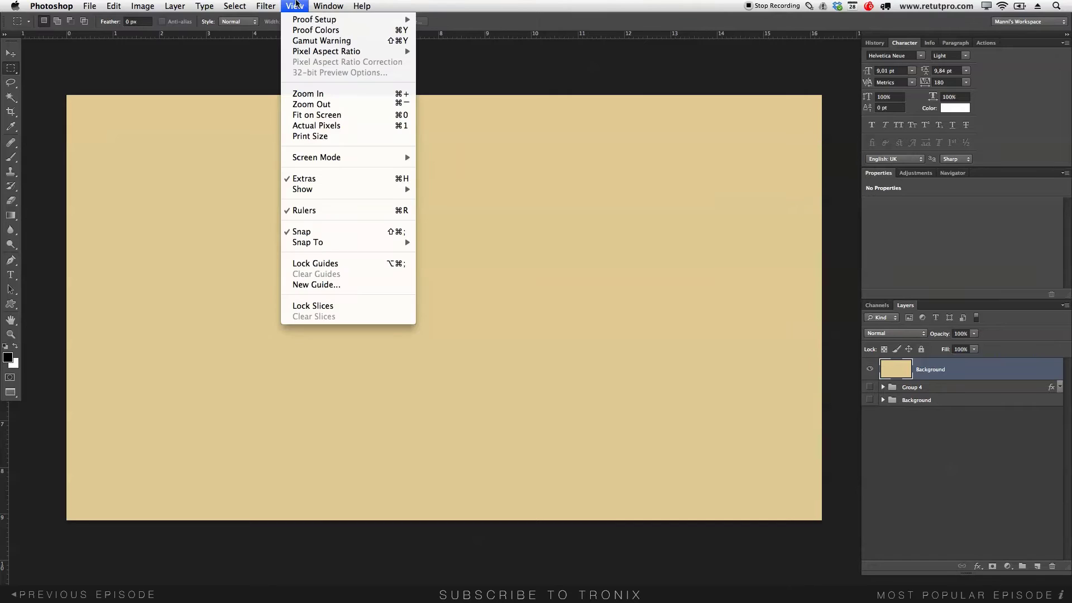
left_click(317, 285)
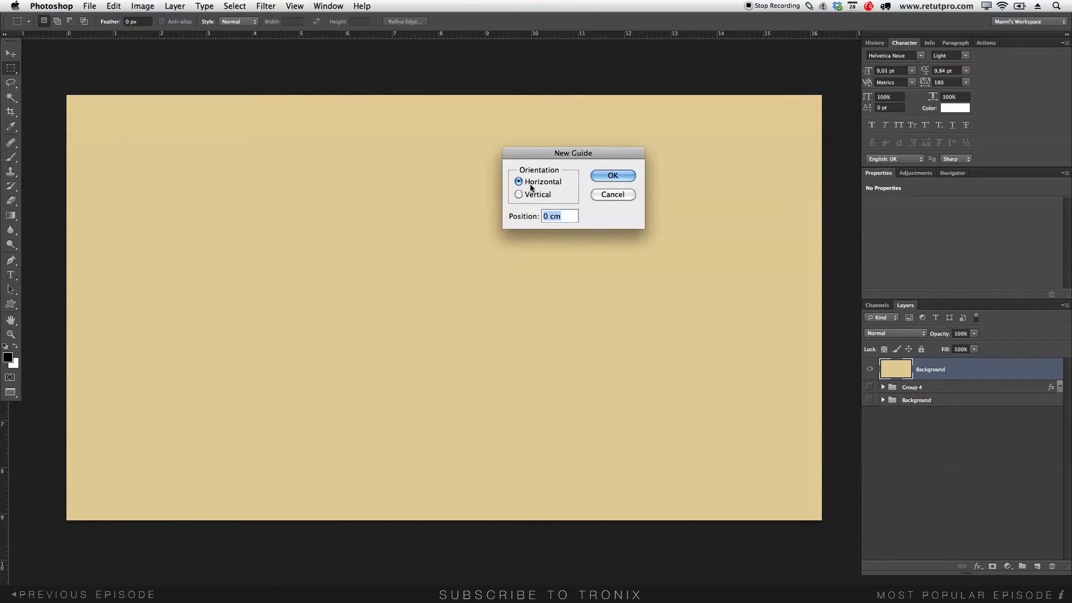
left_click(554, 180)
type("50%")
left_click(607, 176)
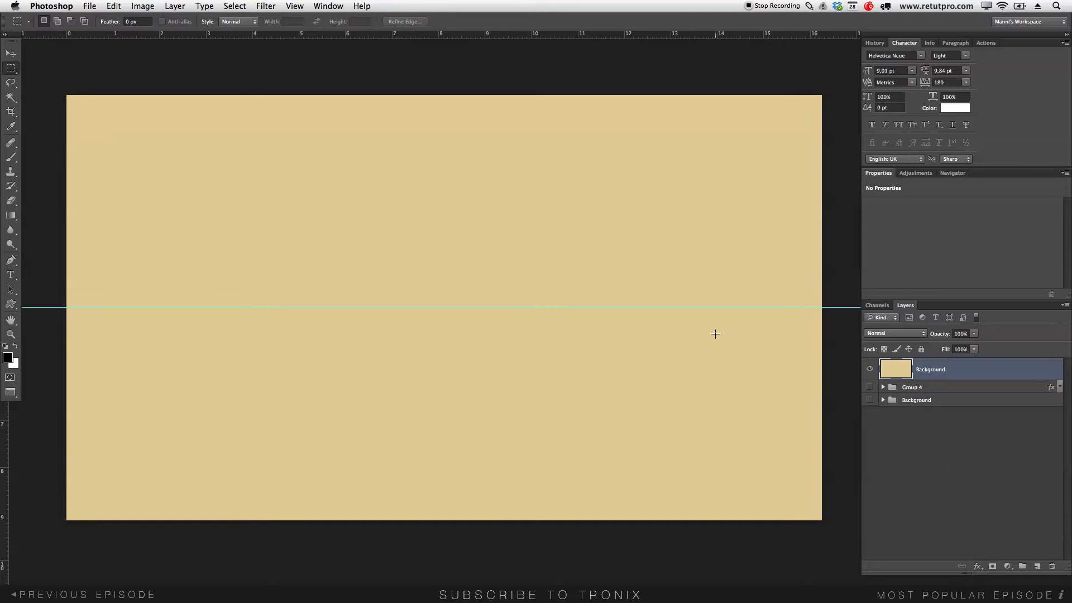
- Draw a custom round badge shape with a dotted outer ring, about 459 px in diameter, left of the canvas centre
scroll(449, 244, "left", 1)
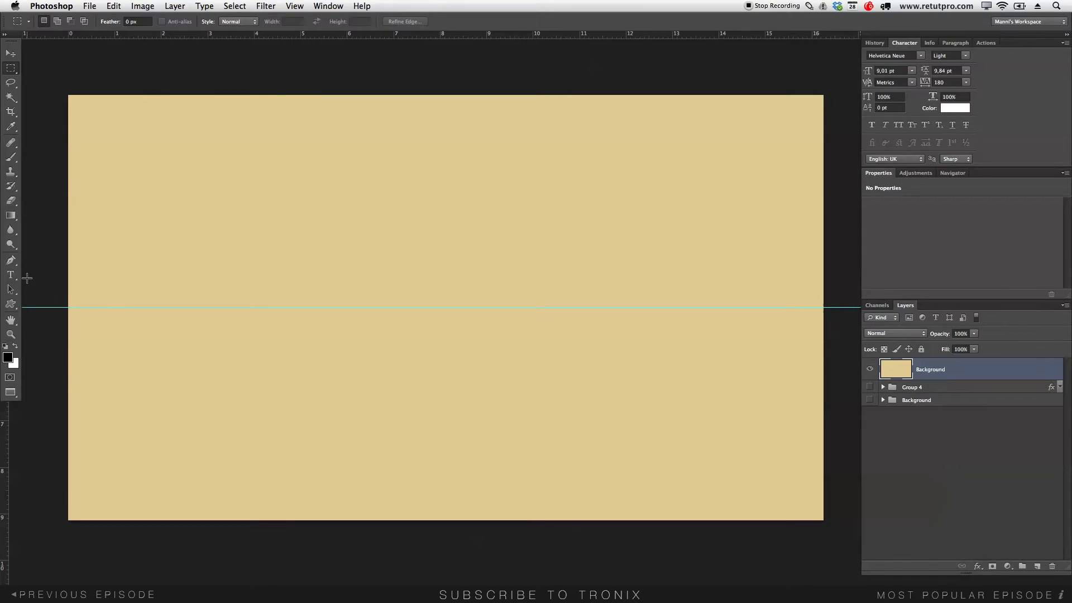
left_click(12, 306)
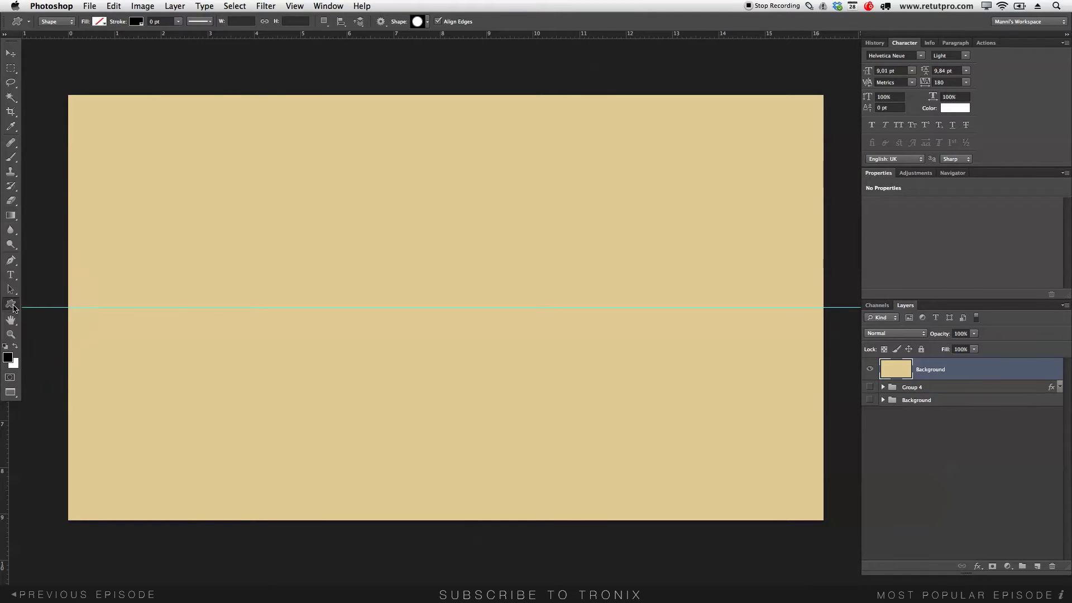
right_click(13, 307)
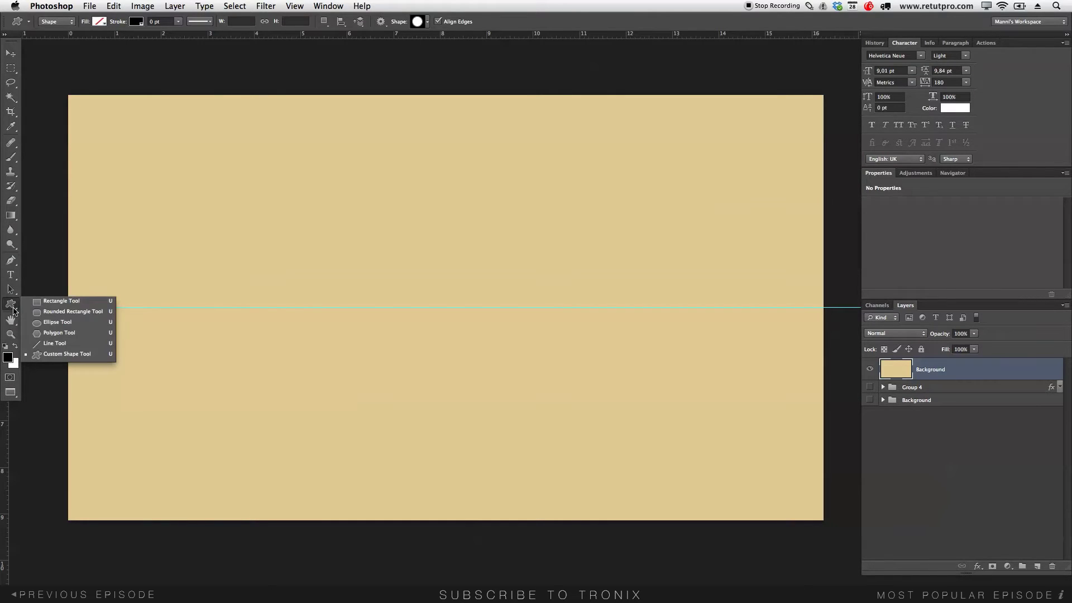
left_click(54, 355)
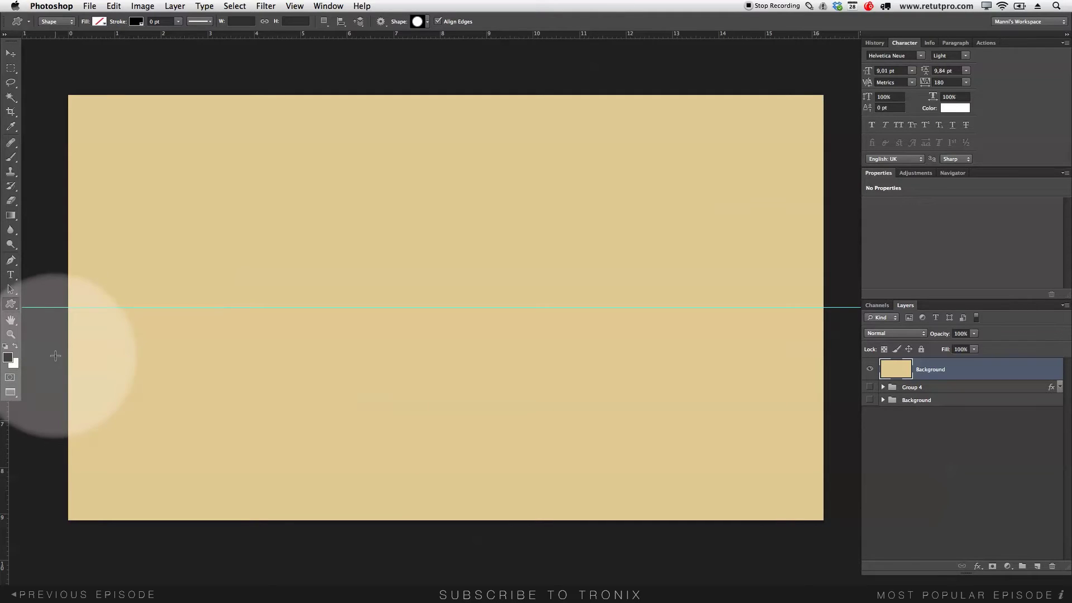
left_click(428, 23)
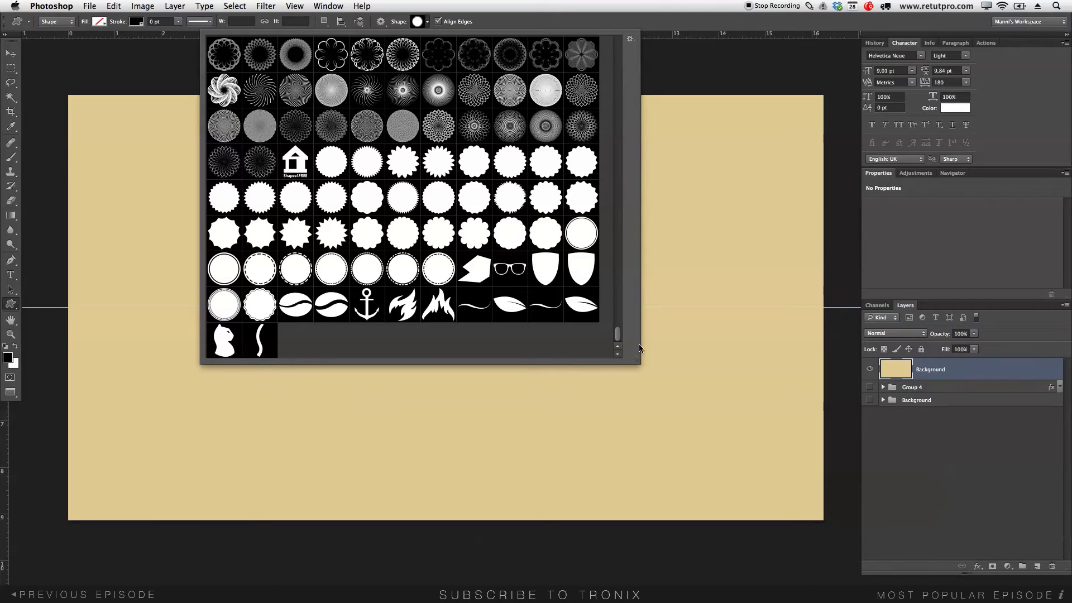
mouse_move(617, 335)
left_mouse_down()
mouse_move(618, 89)
mouse_move(622, 346)
left_mouse_up()
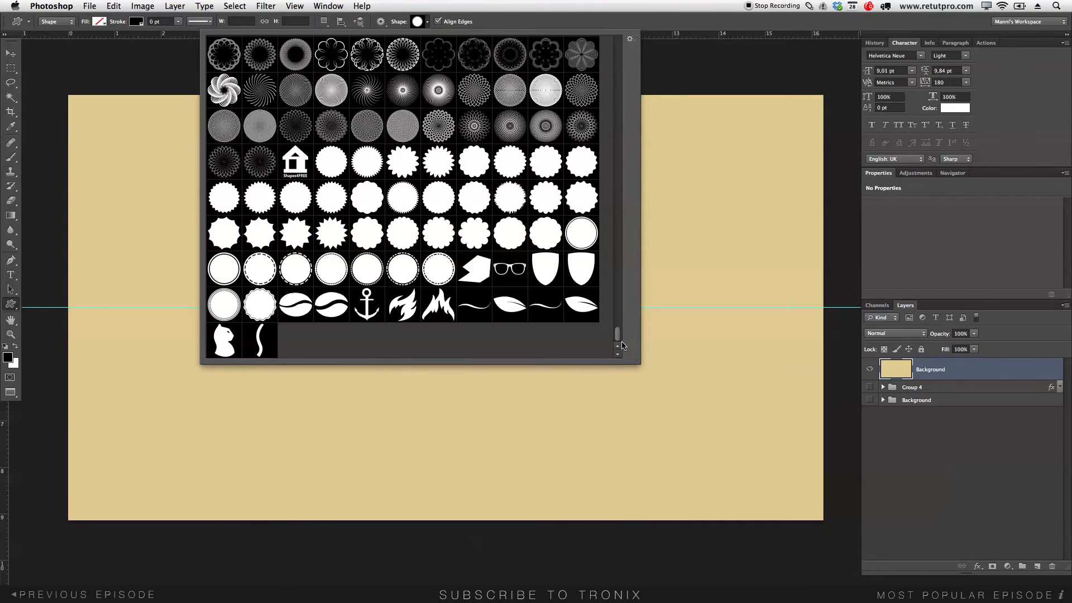
left_click(365, 269)
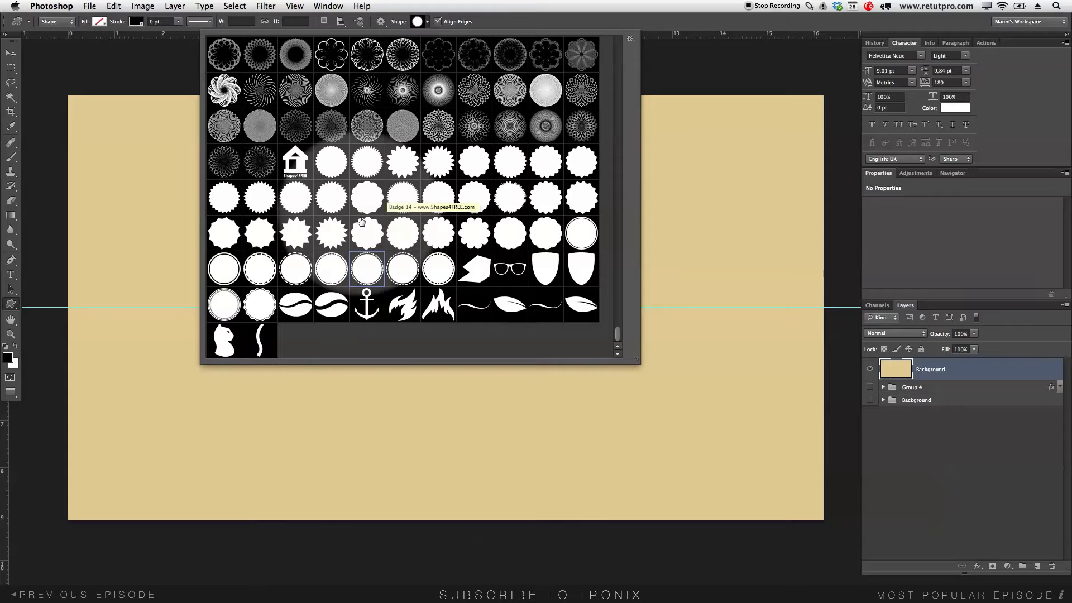
left_click(369, 274)
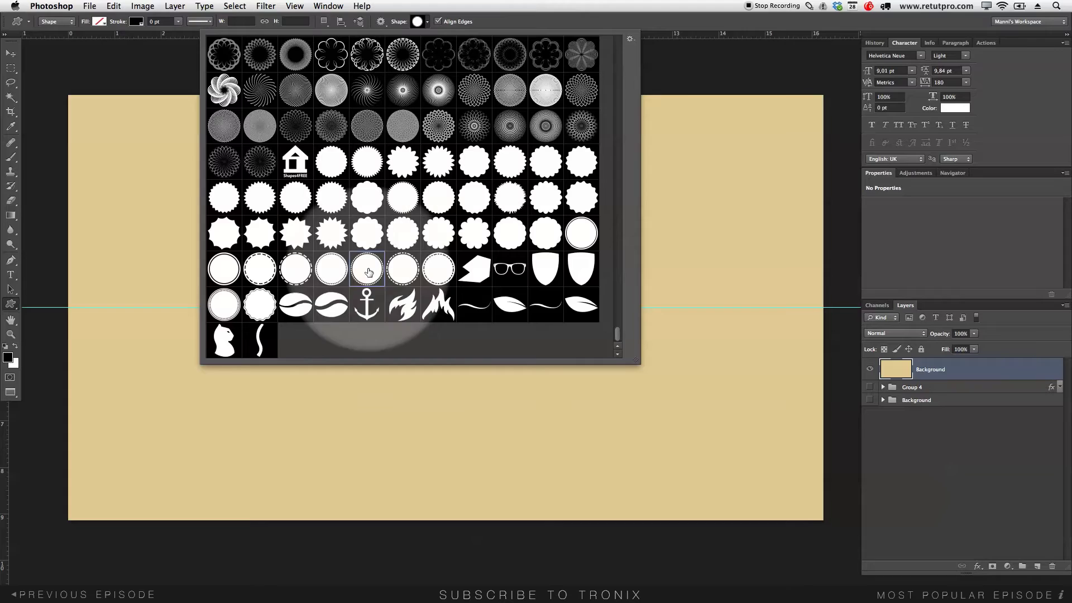
left_click(480, 21)
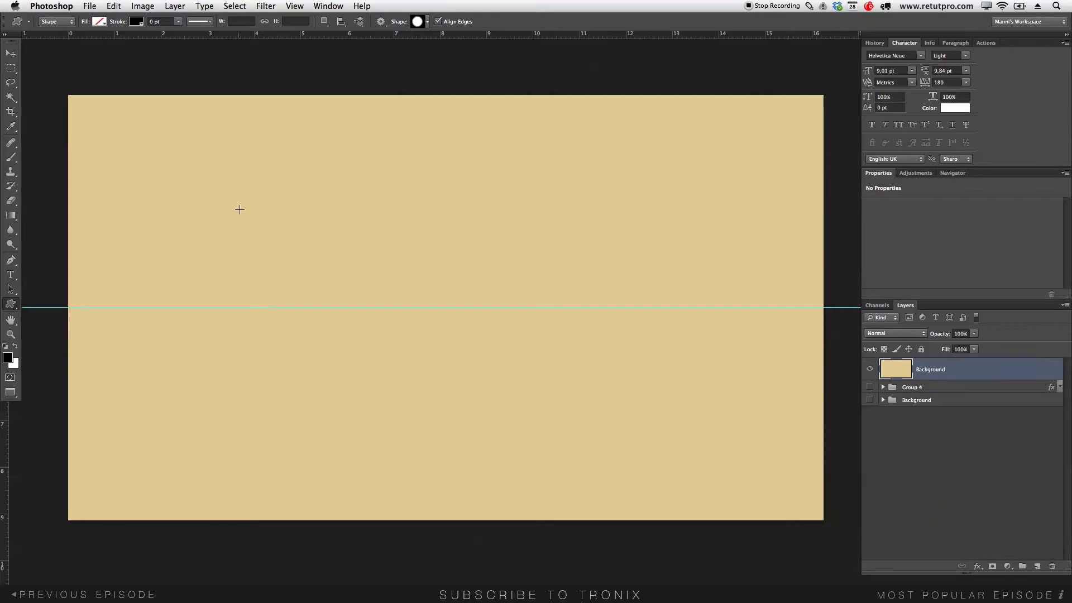
left_click_drag(236, 210, 417, 427)
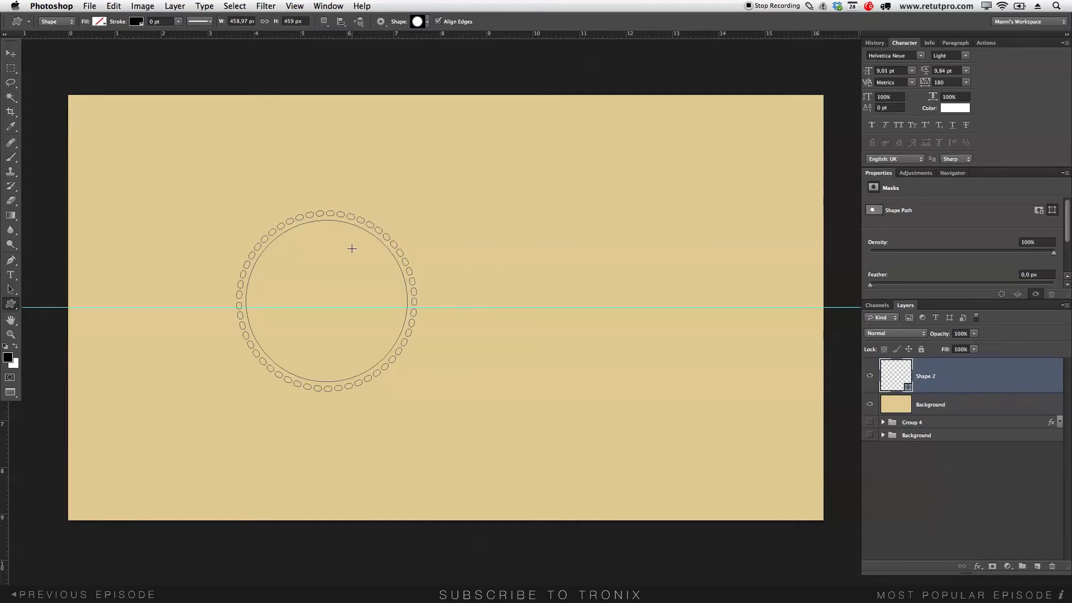
- Fill the badge shape with the recently used orange and hide its path outline
left_click(101, 21)
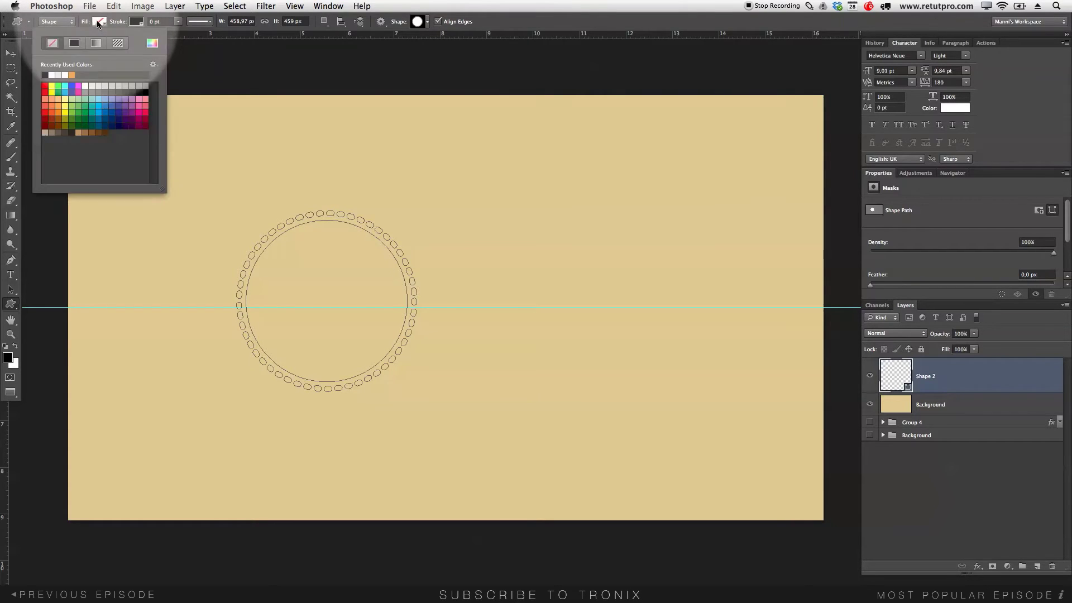
left_click(72, 75)
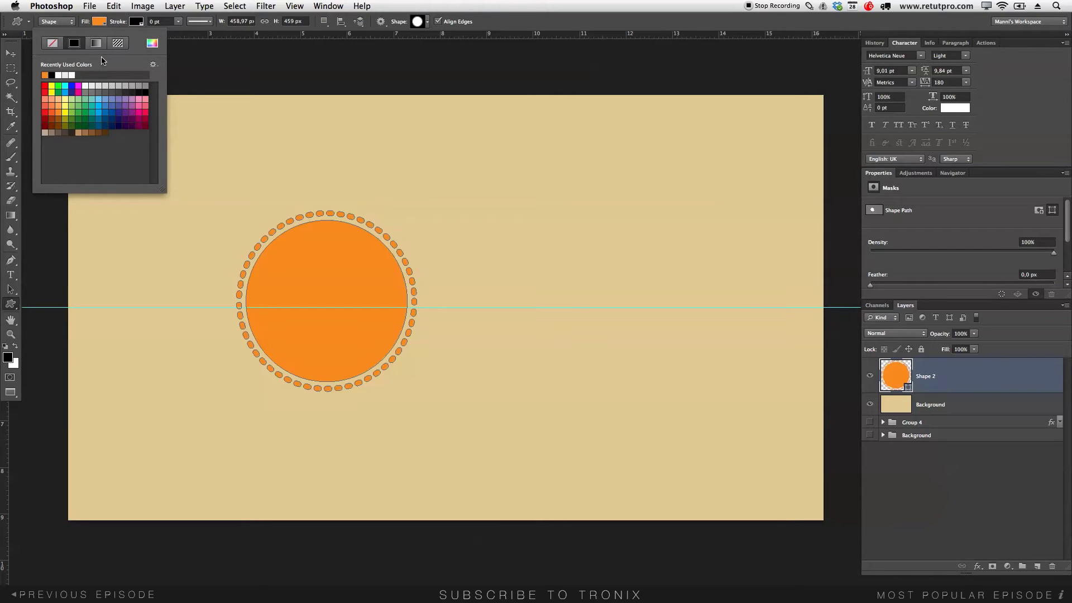
key("Return")
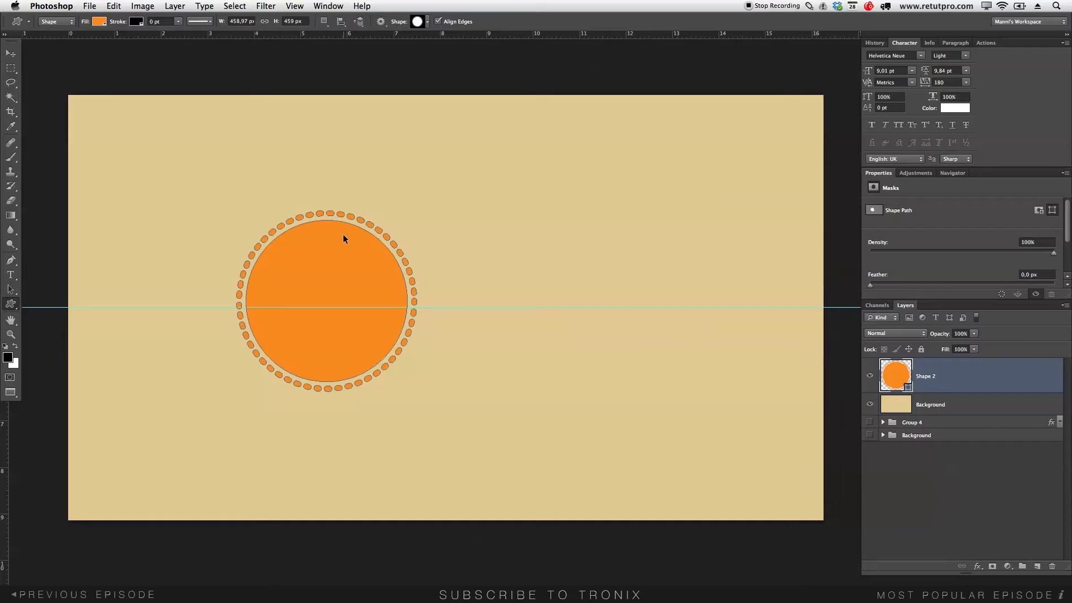
key("shift+super+h")
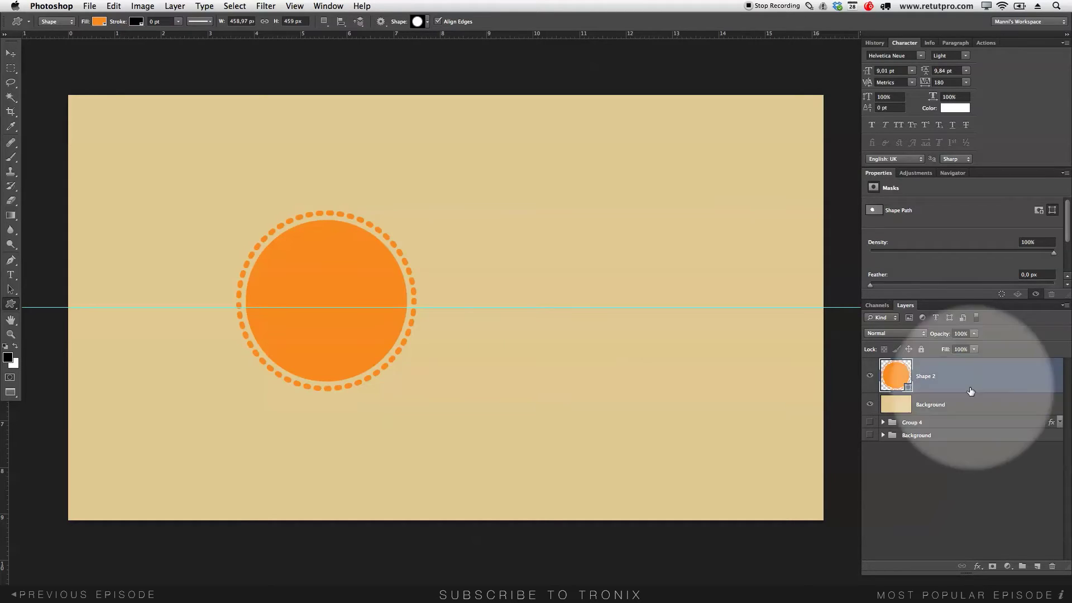
- Move the orange badge slightly down and right so it is vertically centred on the horizontal guide
left_click(10, 54)
left_click_drag(343, 295, 352, 305)
key("Up")
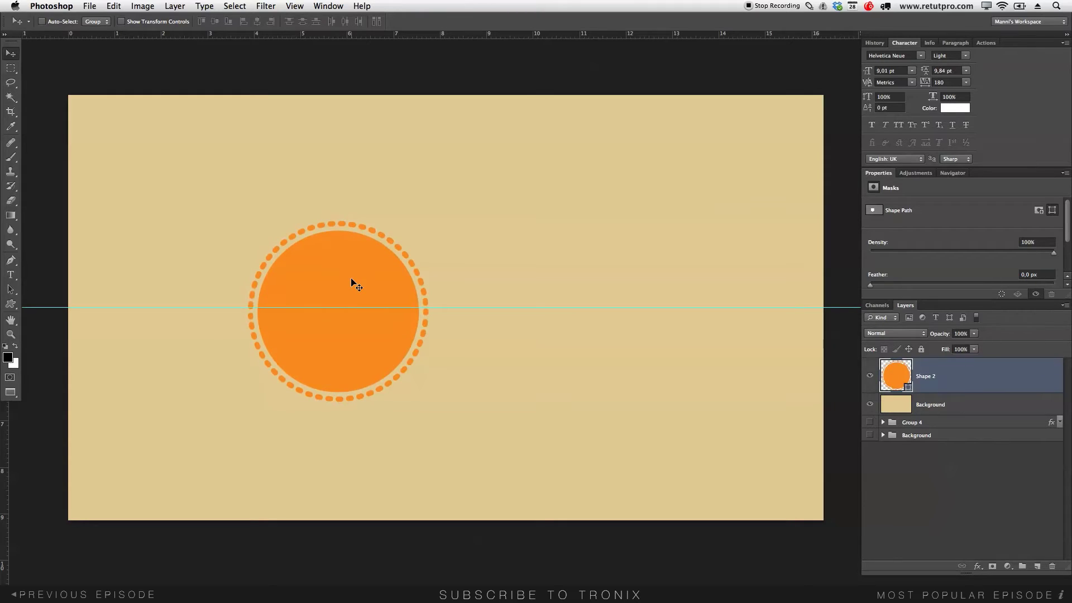
left_click_drag(354, 283, 356, 284)
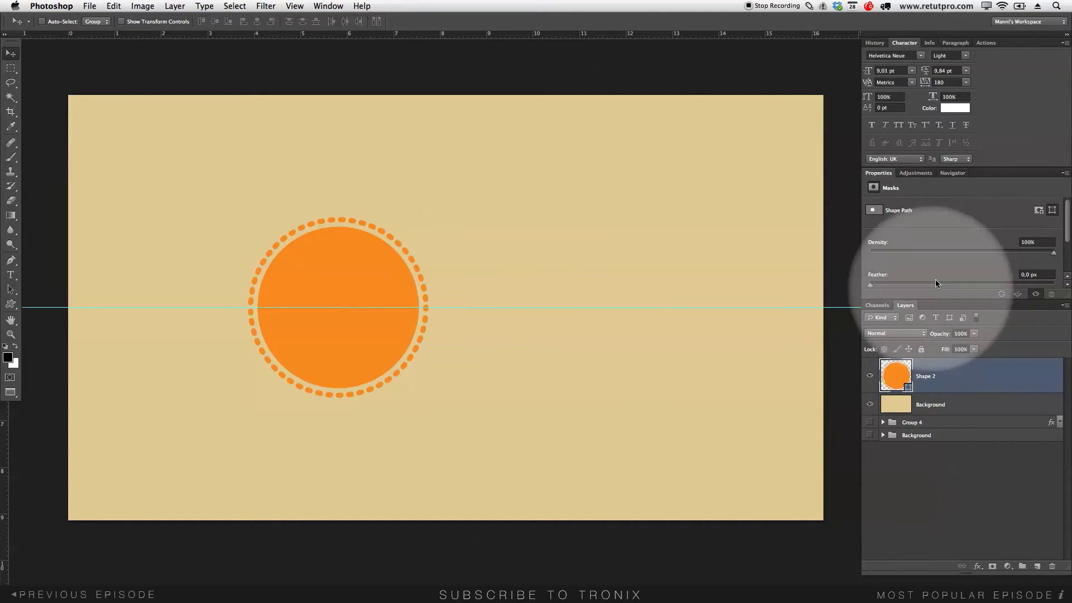
- Add a Hue/Saturation adjustment layer and clip it to the orange badge's shape layer
left_click(914, 173)
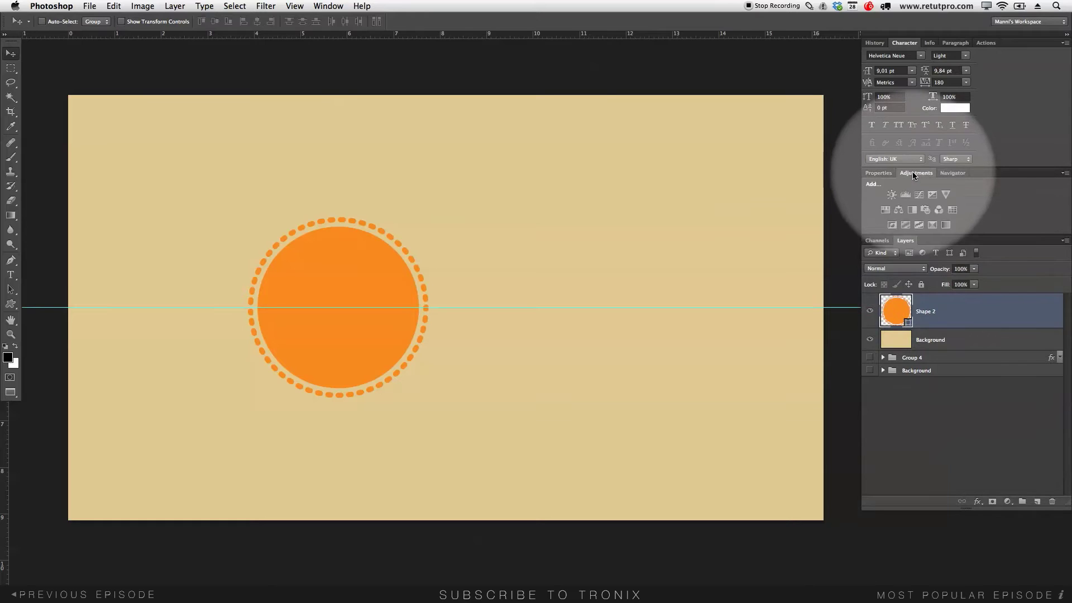
left_click(885, 210)
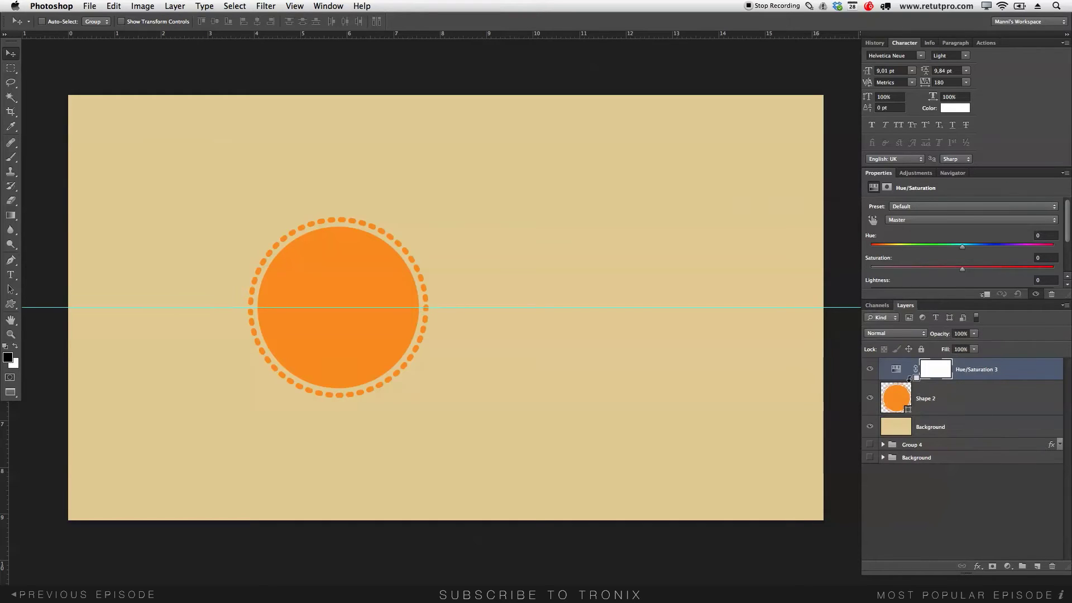
left_click(909, 378, "alt")
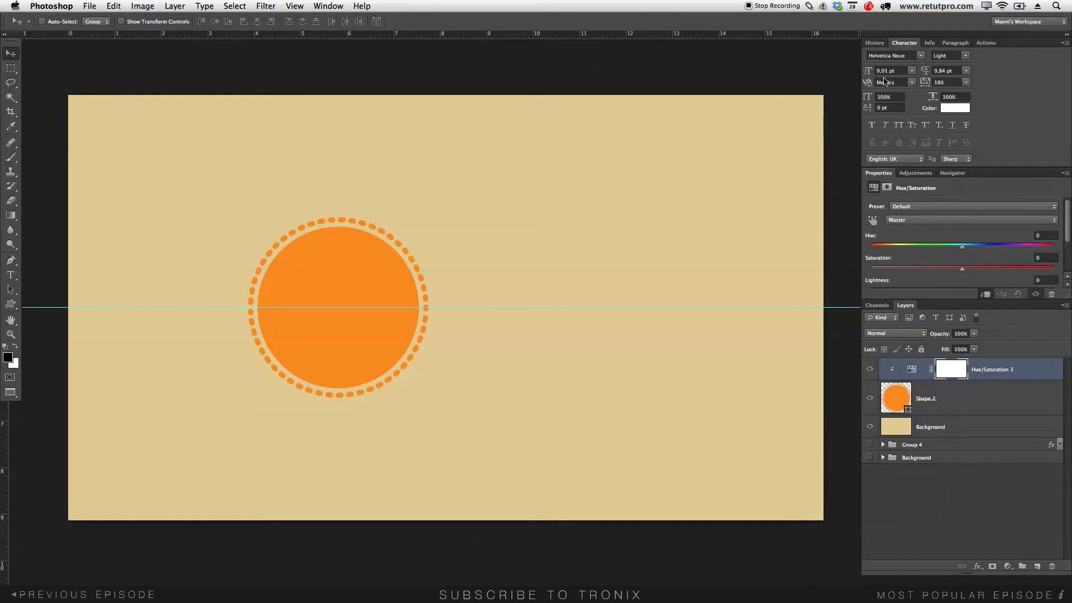
mouse_move(951, 251)
left_mouse_down()
mouse_move(918, 247)
mouse_move(1025, 241)
mouse_move(943, 248)
mouse_move(992, 250)
mouse_move(971, 252)
left_mouse_up()
key("super+z")
- Set the opacity of the orange badge's shape layer to 50%
left_click(942, 406)
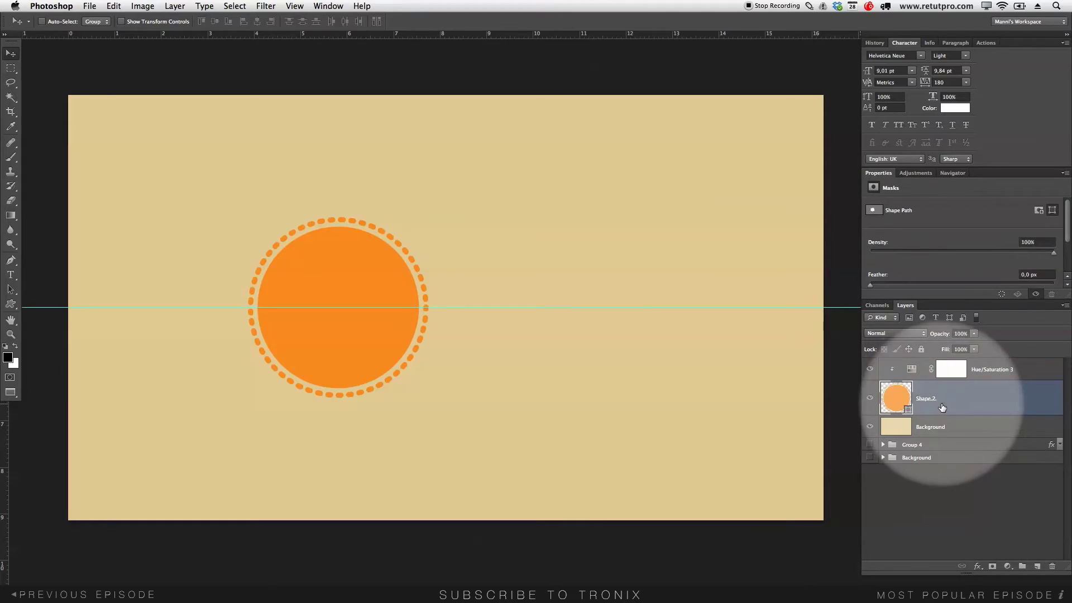
left_click_drag(942, 336, 917, 337)
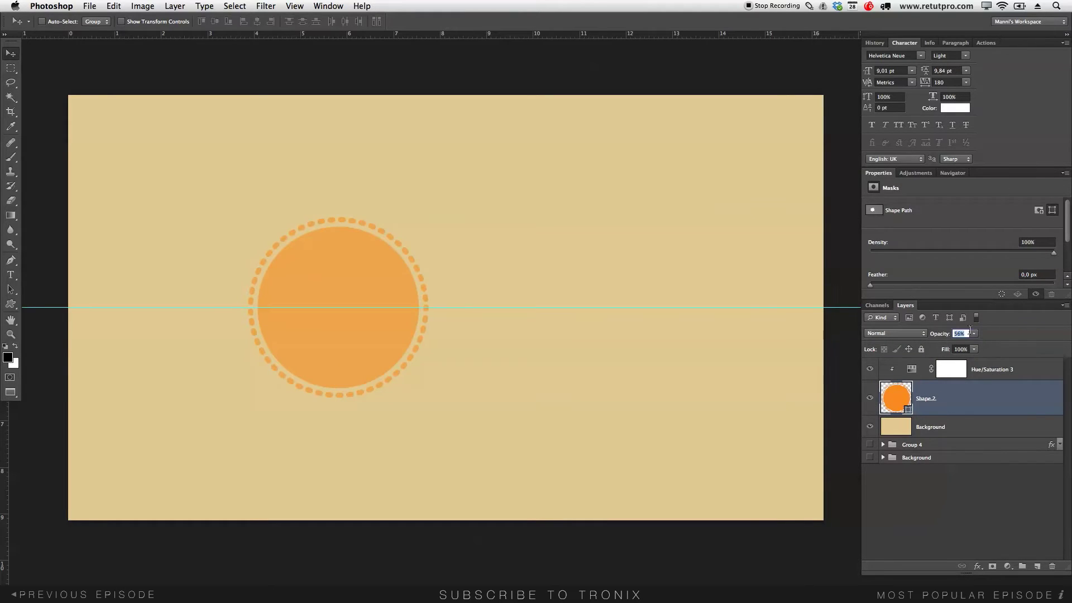
type("50")
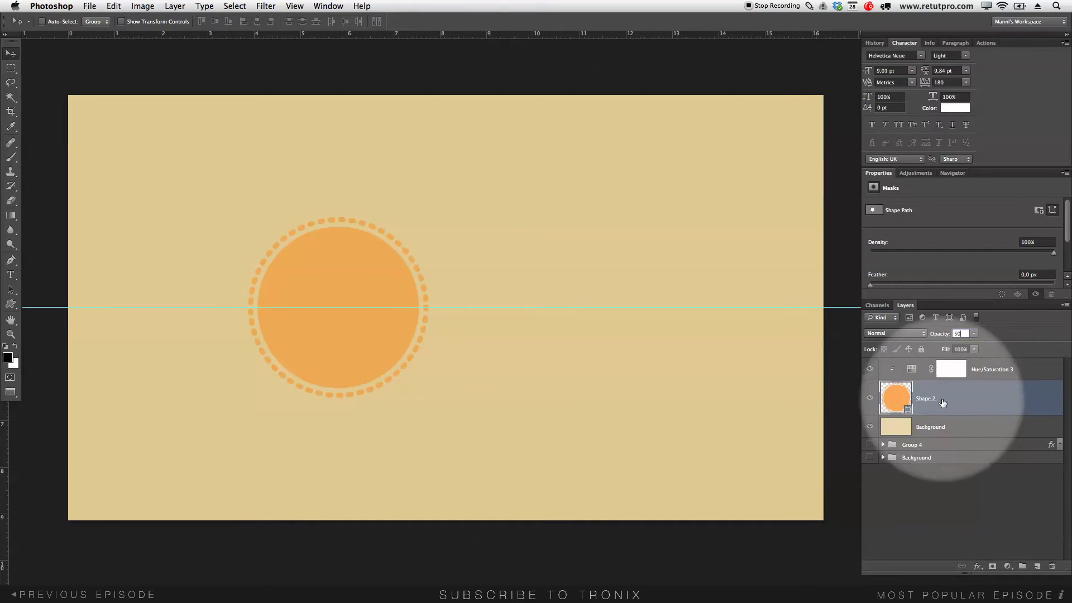
- Group the badge shape with its Hue/Saturation adjustment and name the group 1
left_click(1019, 373, "shift")
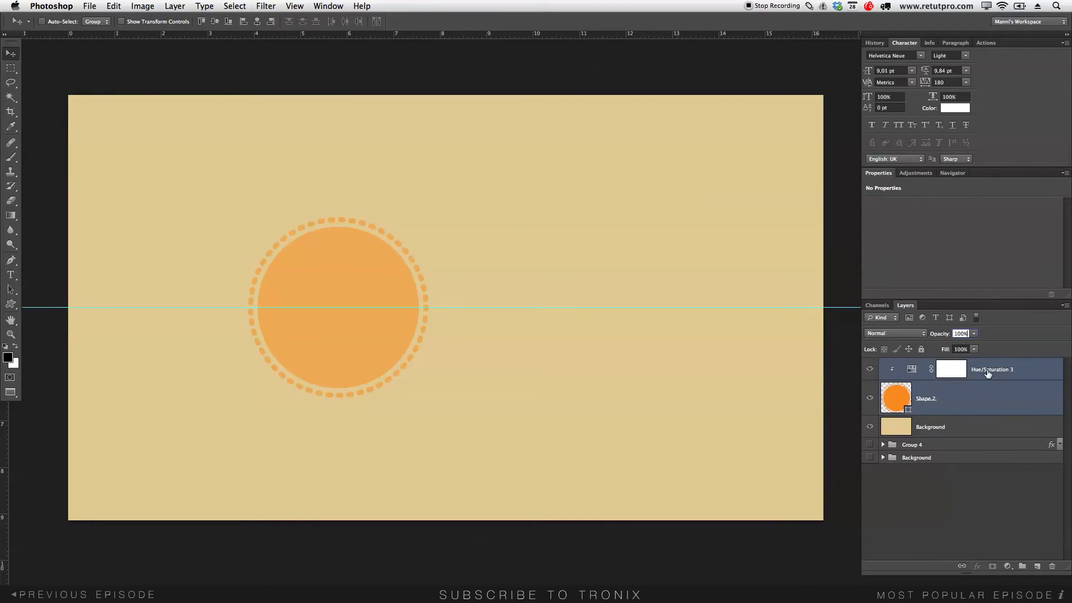
key("super+g")
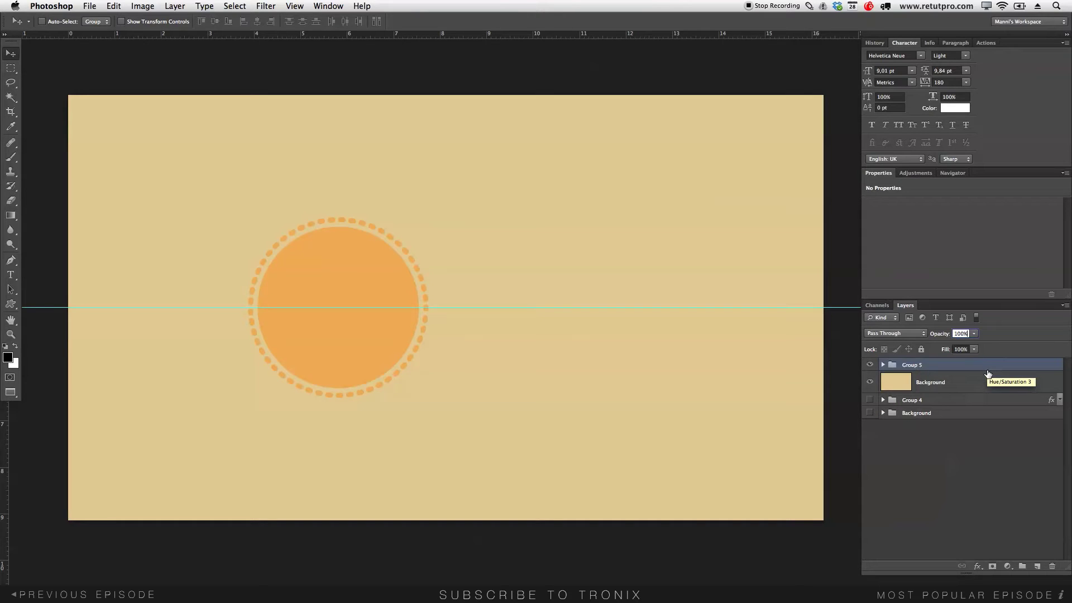
double_click(912, 365)
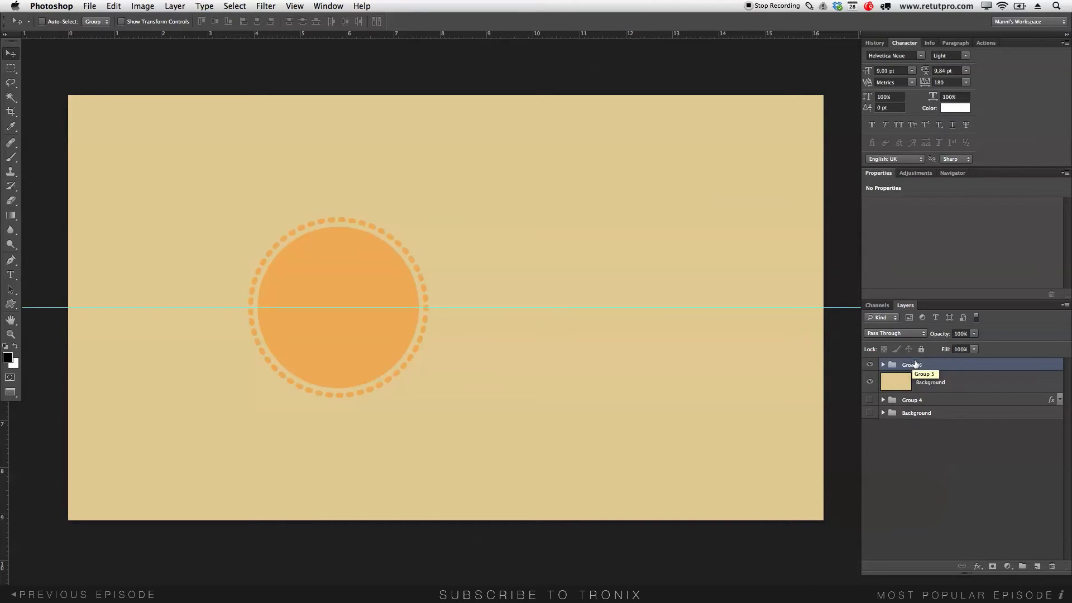
double_click(918, 364)
type("1")
key("Return")
- Duplicate group 1 twice and name the copies 2 and 3
key("super+j")
key("super+j")
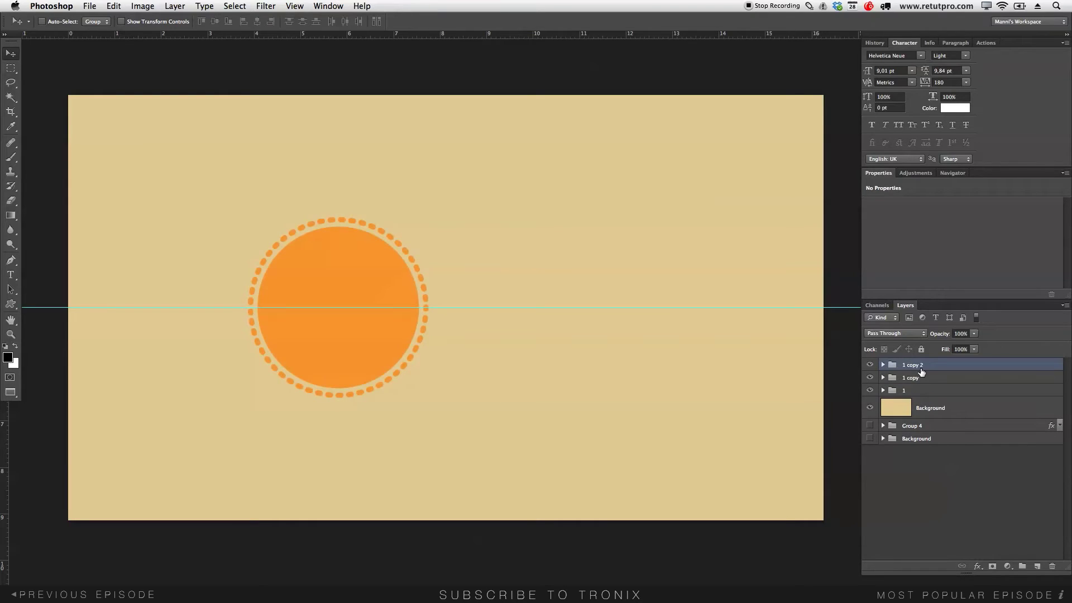
double_click(912, 379)
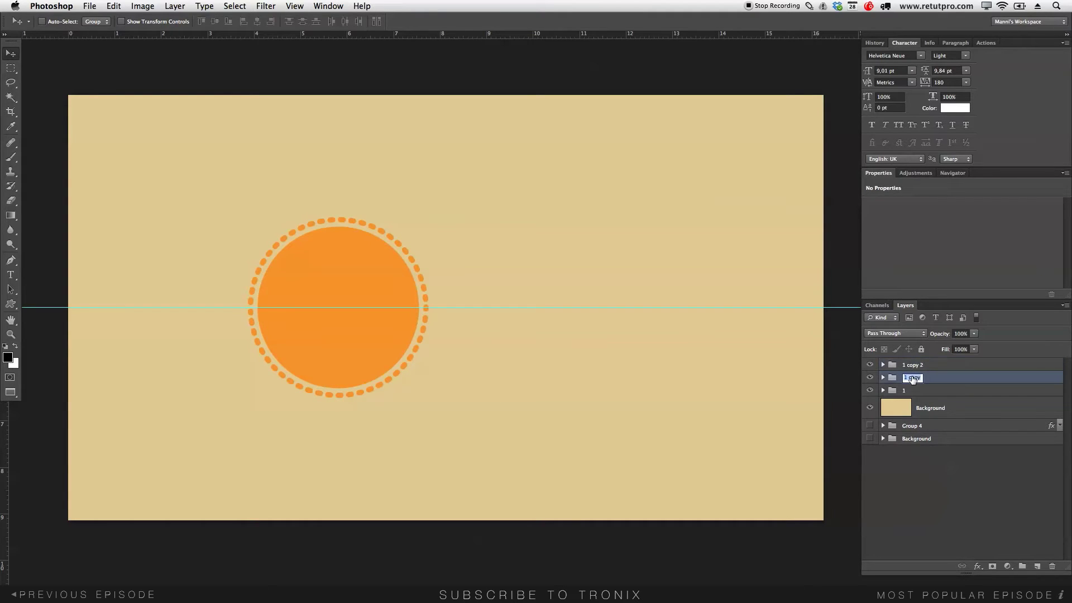
type("2")
double_click(913, 366)
type("3")
- Move group 2's badge to the right along the horizontal guide so it partly overlaps group 1's badge
left_click(918, 379)
left_click_drag(373, 342, 486, 342)
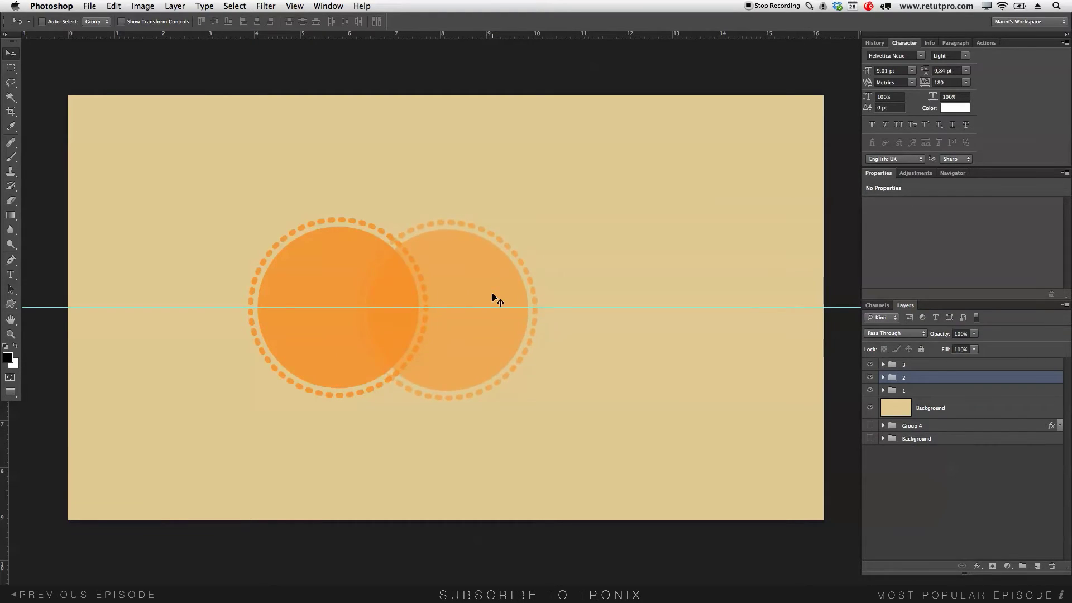
left_click_drag(488, 322, 457, 351)
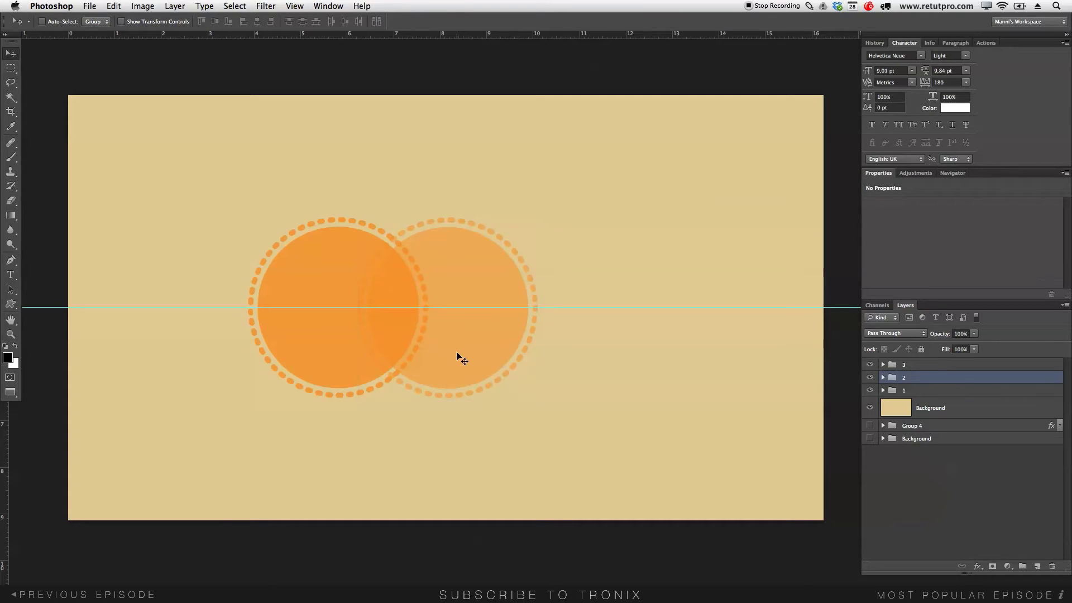
- Nudge group 2's badge vertically in small increments until it is level with group 1's badge
key("Down")
key("Down")
key("Down")
key("Down")
key("Down")
key("Down")
key("Down")
key("Down")
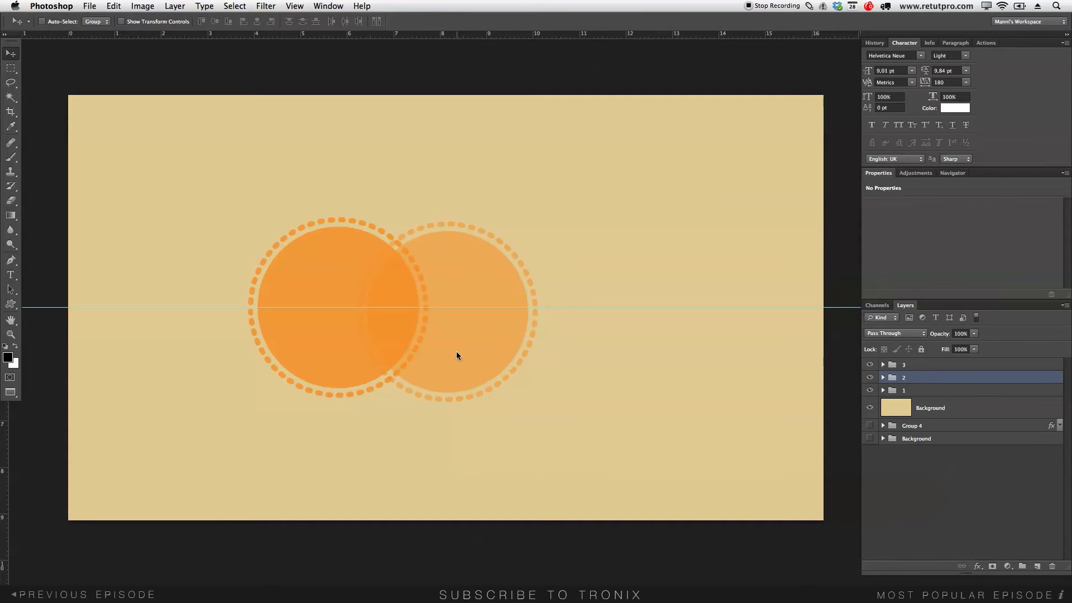
key("Up")
key("Up")
key("Up")
key("Up")
key("Up")
key("Up")
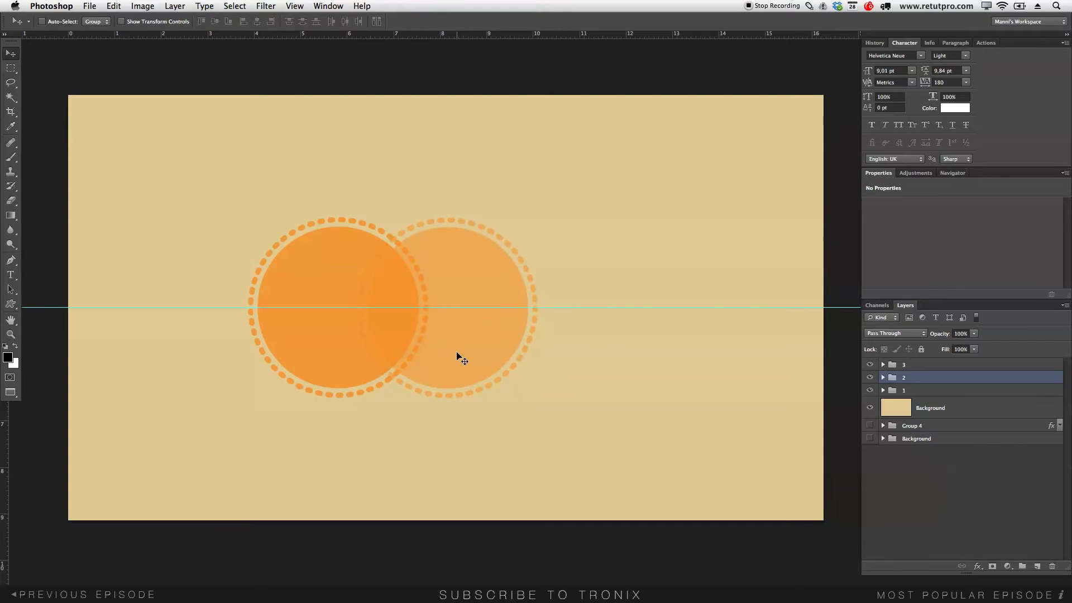
- Move group 3's badge right so it partly overlaps group 2's, and add a horizontal guide along the badges' upper edge
left_click(905, 365)
left_click_drag(480, 339, 442, 307)
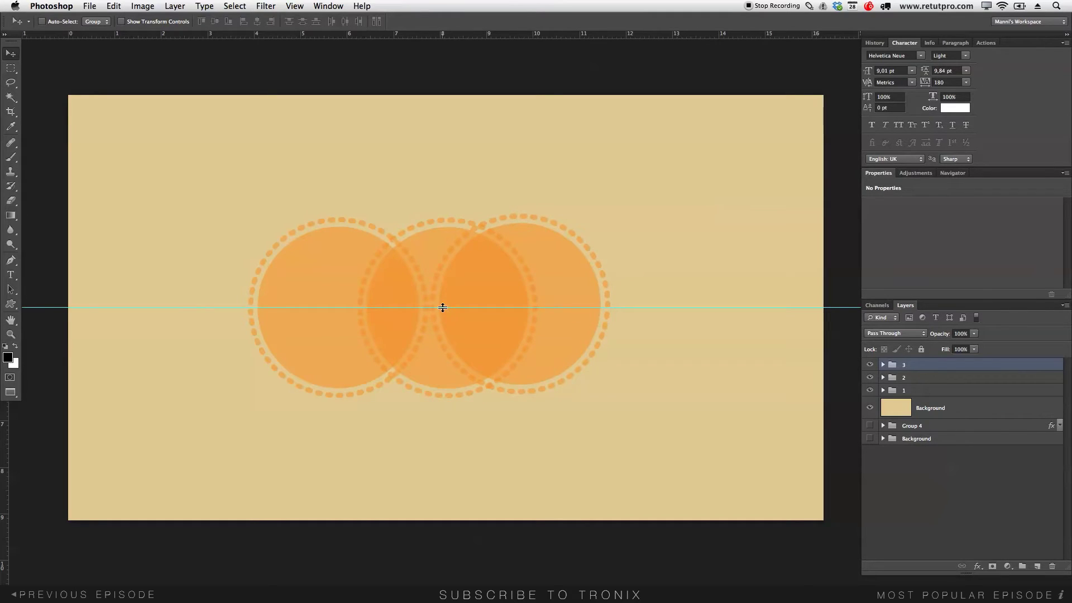
left_click_drag(490, 36, 495, 218)
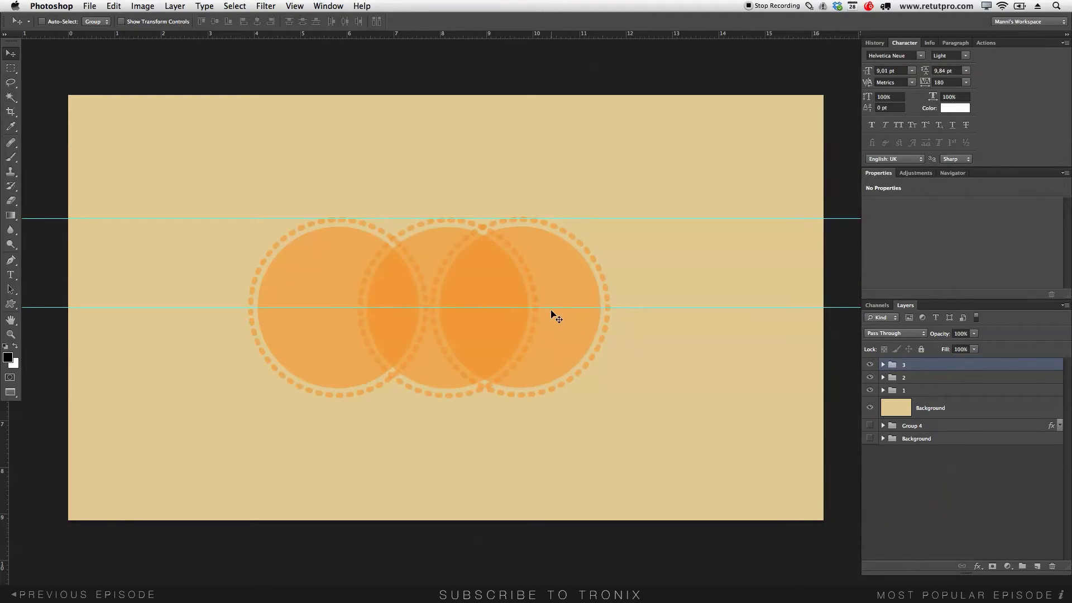
key("super+t")
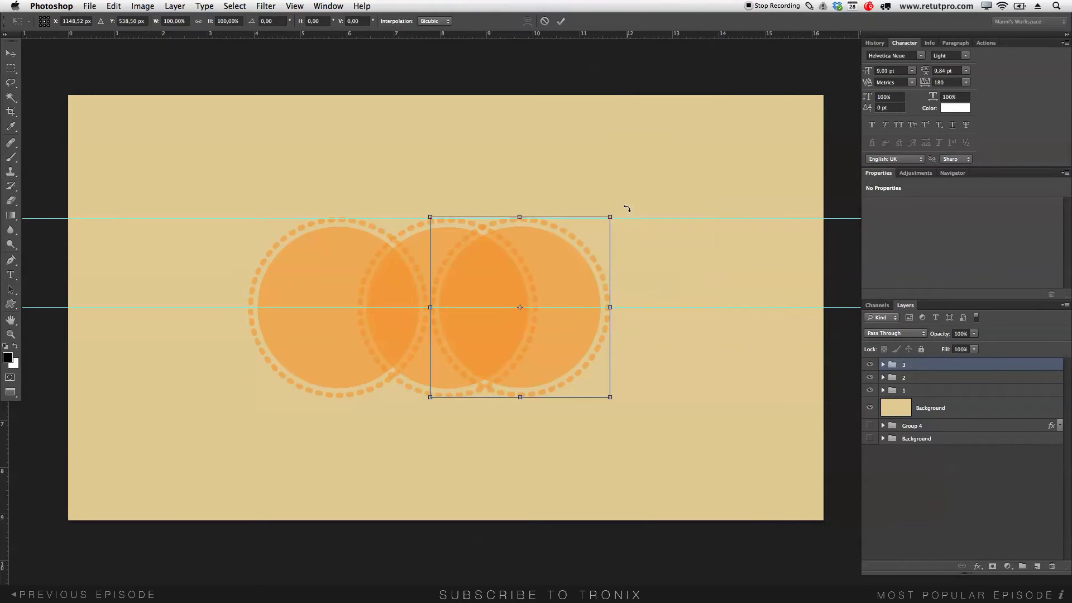
left_click_drag(629, 210, 632, 214)
left_click(544, 21)
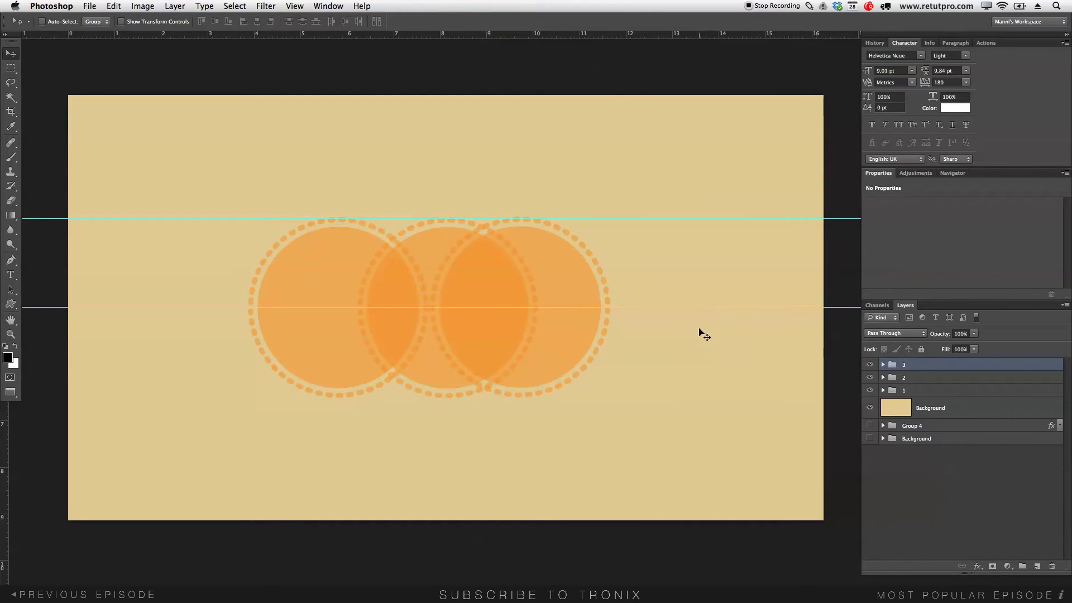
- Shift group 2's badge left to sit midway between the outer badges, and remove the guide along their upper edge
left_click(924, 381)
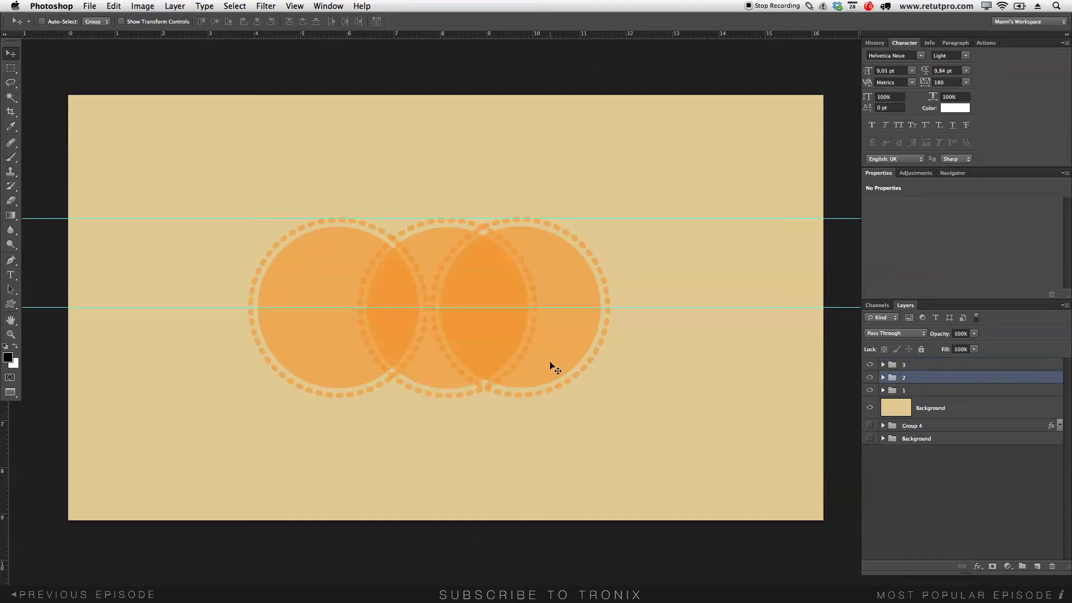
left_click_drag(538, 363, 531, 360)
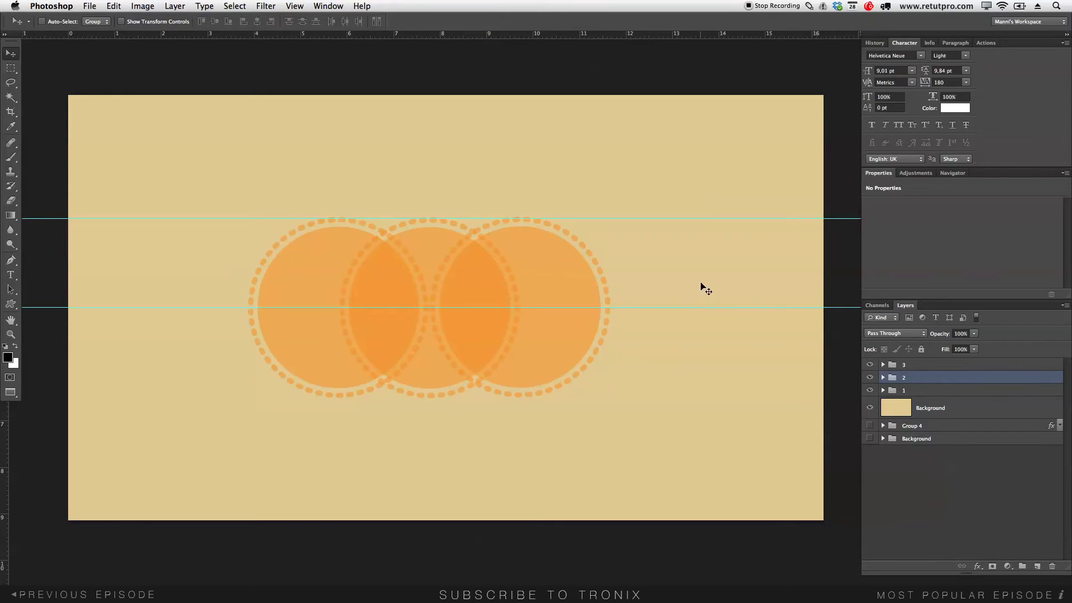
left_click_drag(562, 218, 547, 11)
- Set the hue to +6 in group 1's Hue/Saturation adjustment for a yellower badge
left_click(882, 390)
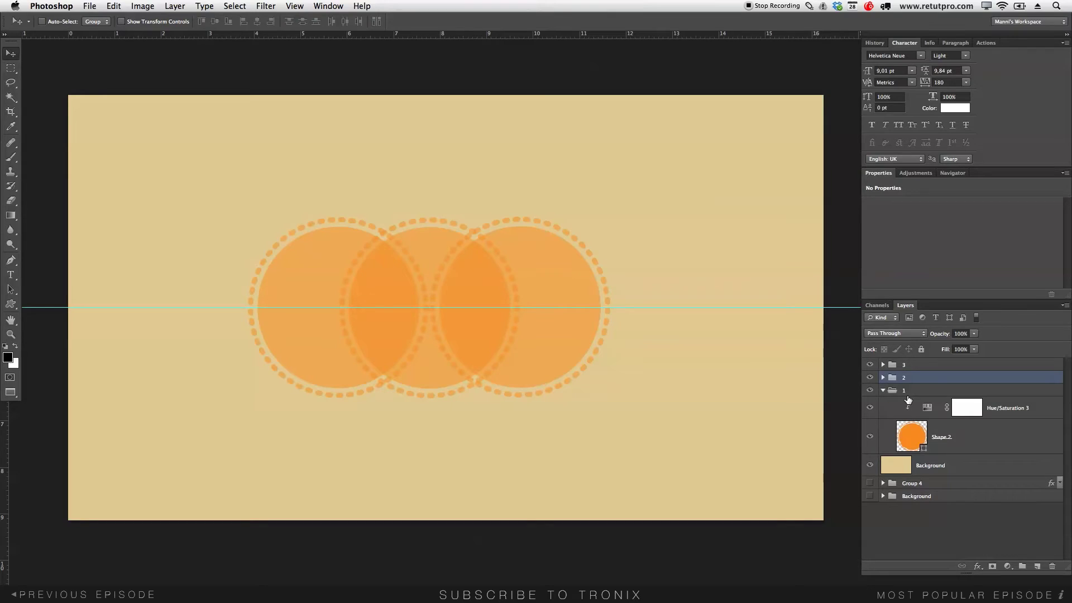
left_click(944, 412)
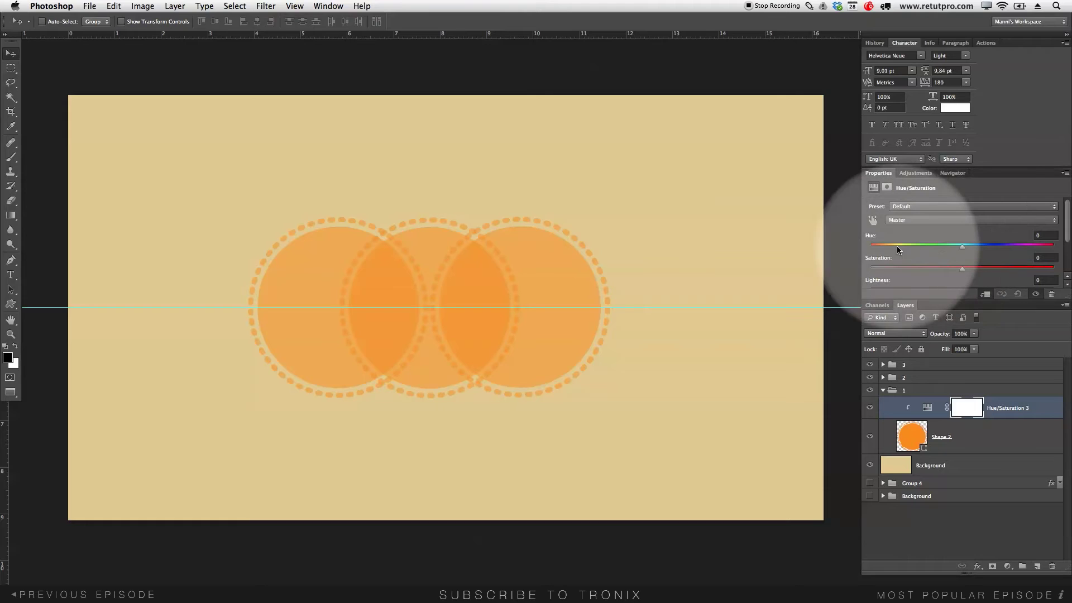
left_click_drag(961, 247, 961, 247)
left_click_drag(894, 249, 969, 247)
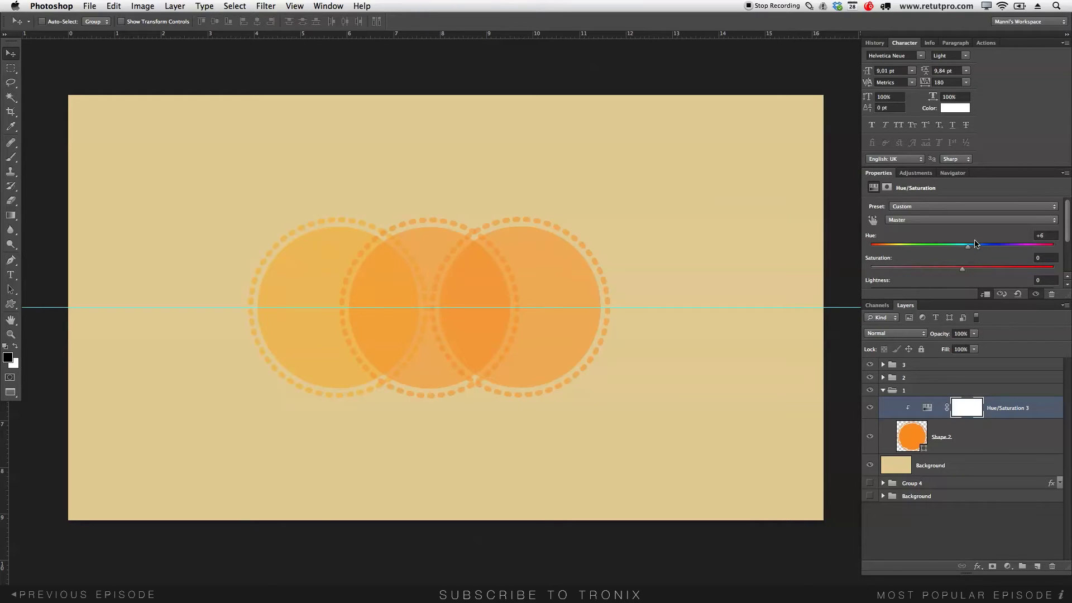
left_click(882, 390)
- Set the hue to +164 in group 2's Hue/Saturation adjustment to turn the middle badge light blue
left_click(904, 379)
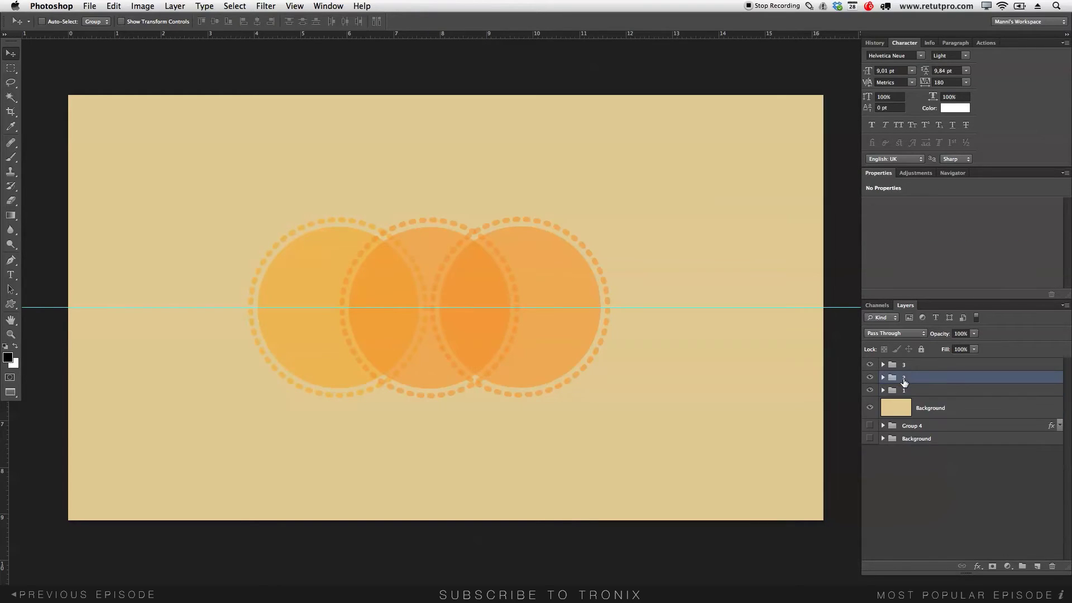
left_click(882, 377)
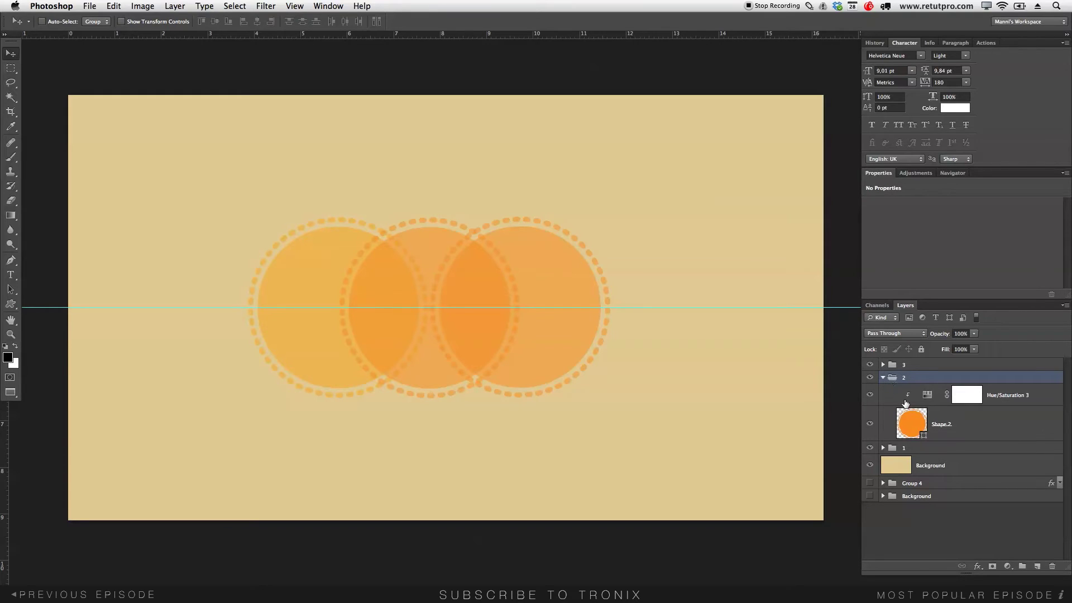
left_click(905, 401)
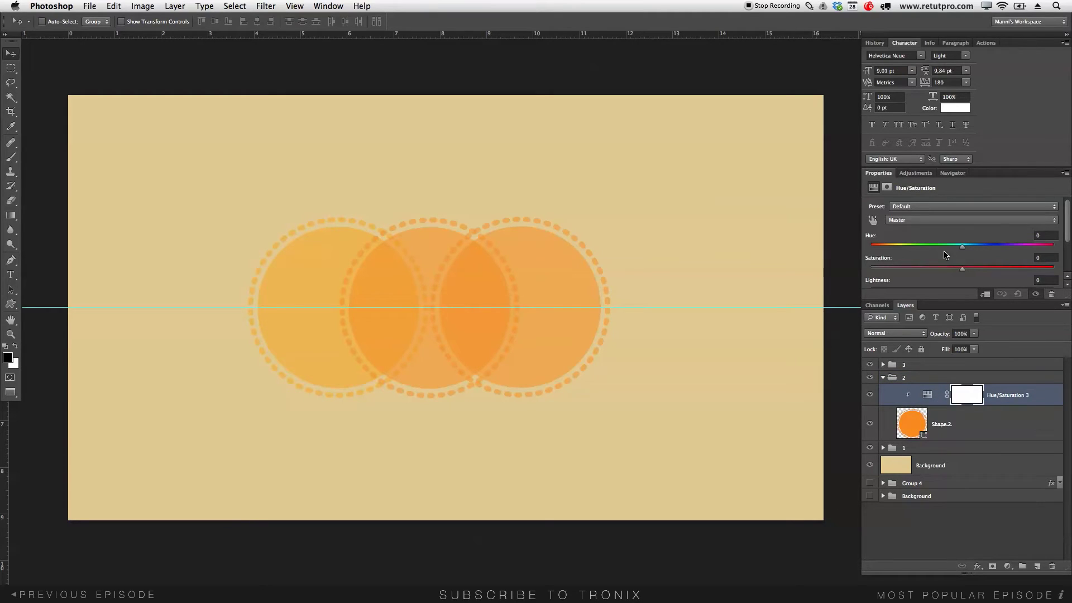
left_click_drag(972, 250, 1031, 250)
left_click_drag(1041, 251, 1055, 254)
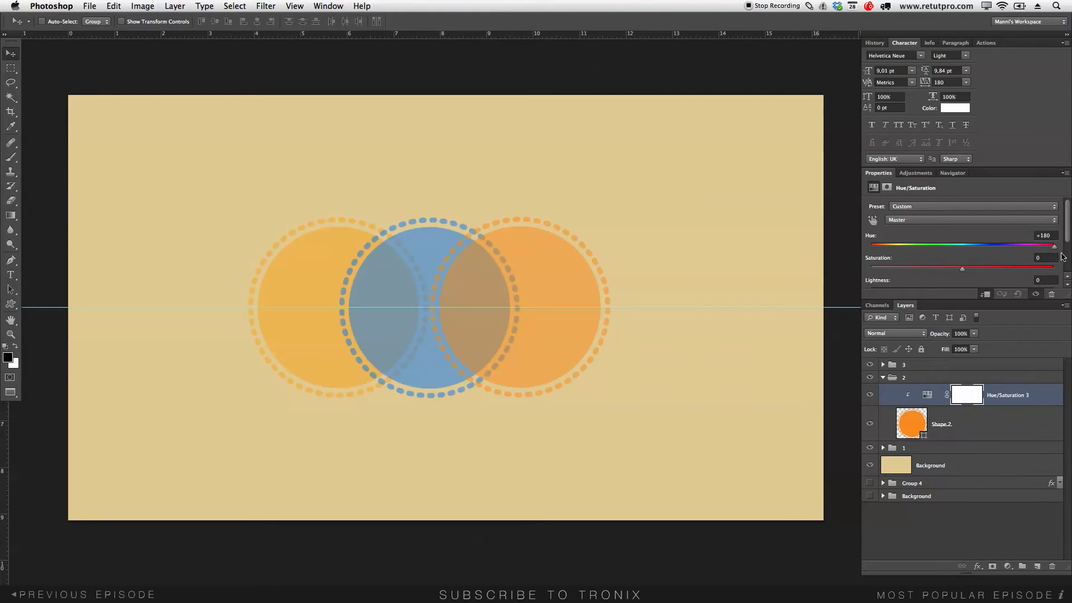
left_click_drag(1061, 257, 1048, 257)
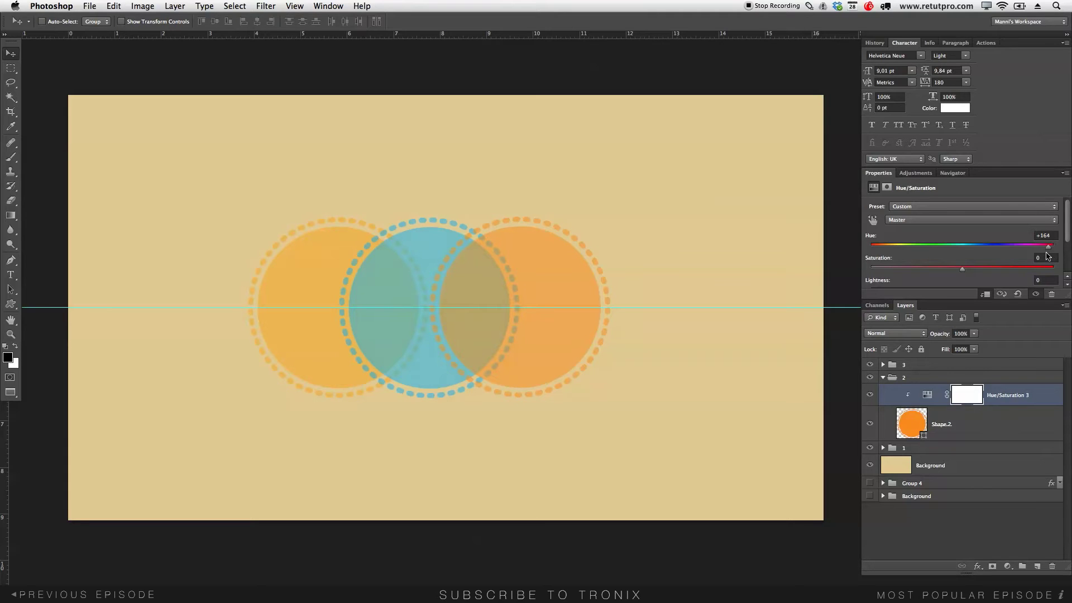
left_click(883, 377)
- Set the hue to -97 in group 3's Hue/Saturation adjustment to turn its badge pink
left_click(882, 364)
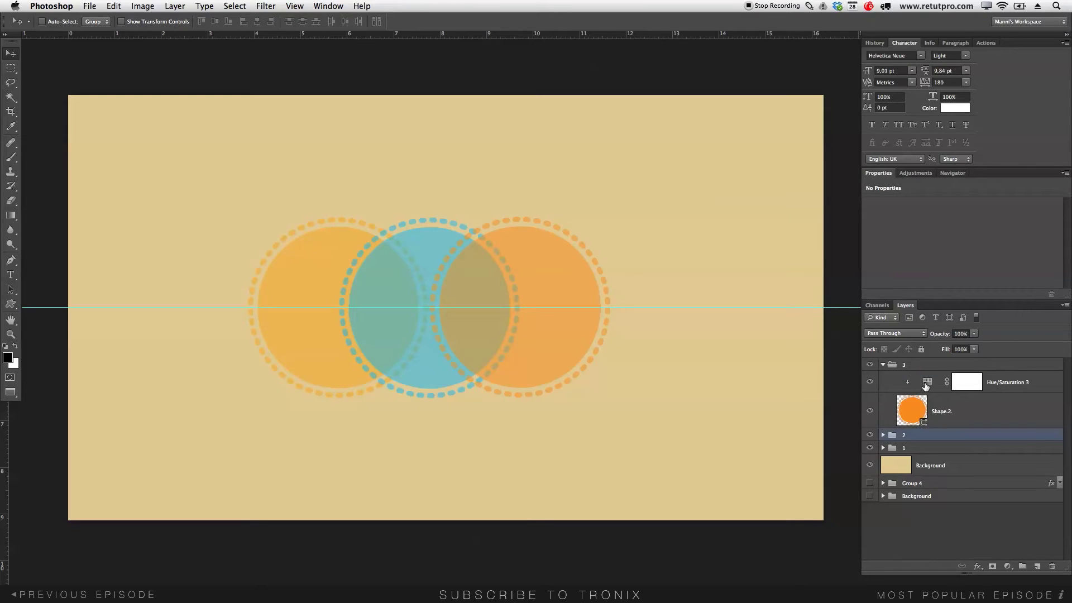
left_click(980, 386)
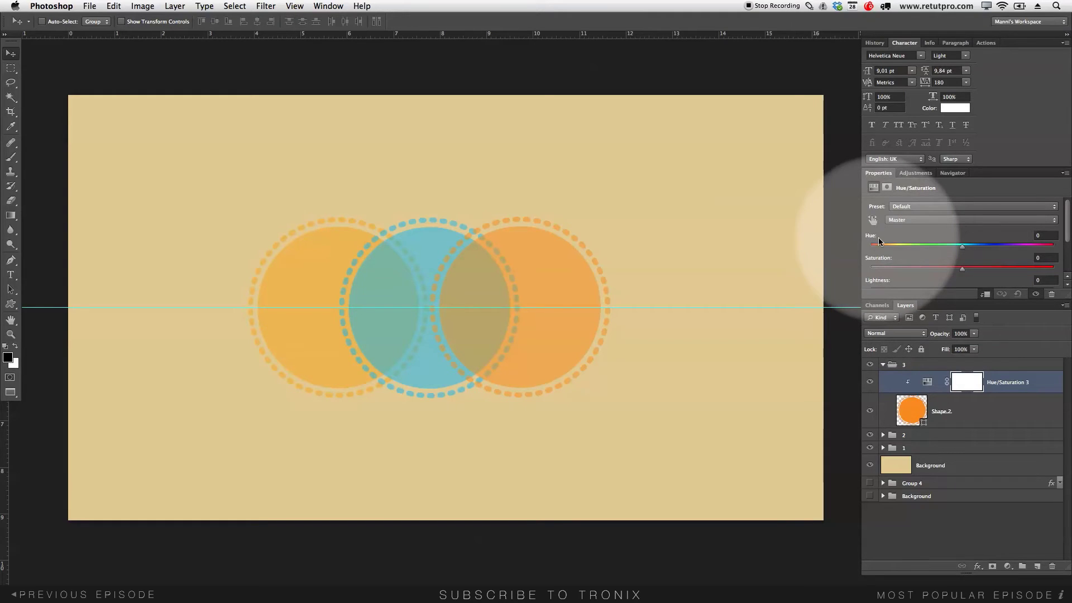
left_click_drag(963, 247, 896, 246)
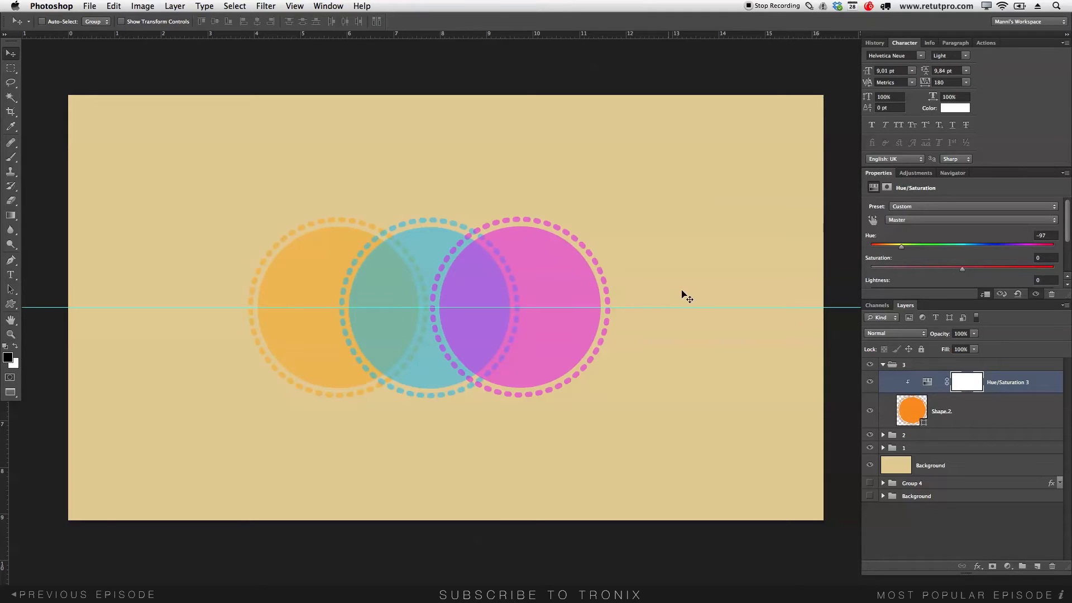
left_click(883, 366)
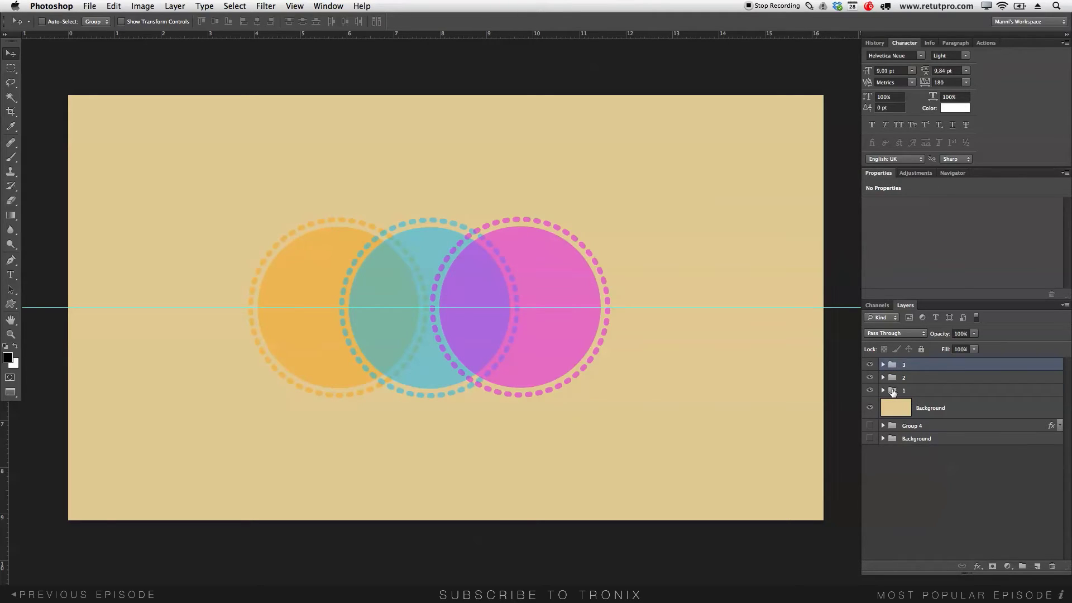
- Reorder the groups so that group 1 lies between groups 3 and 2
left_click_drag(901, 366, 904, 377)
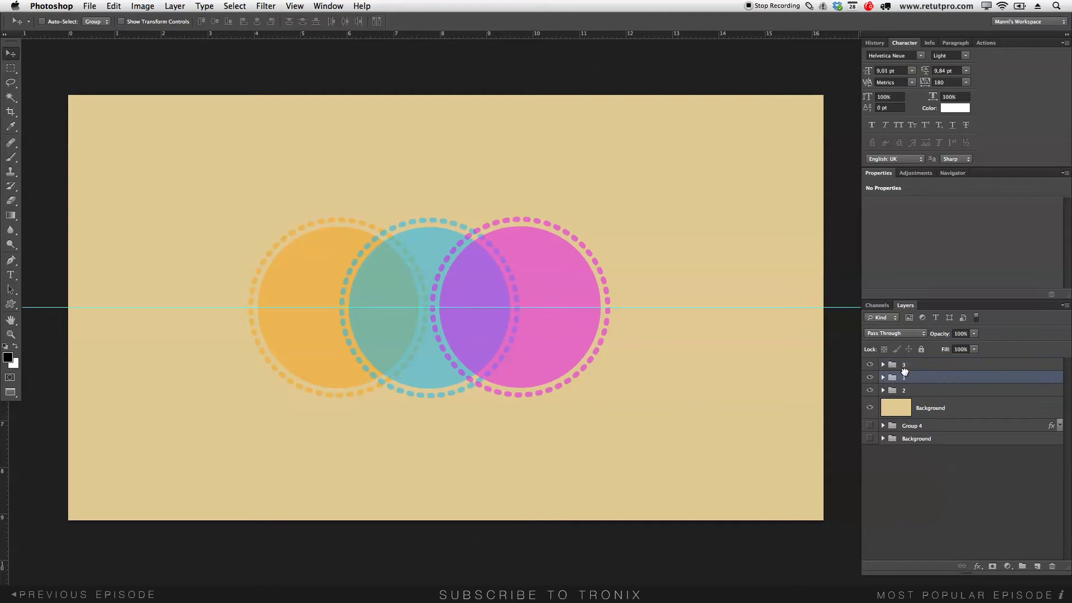
left_click(380, 238)
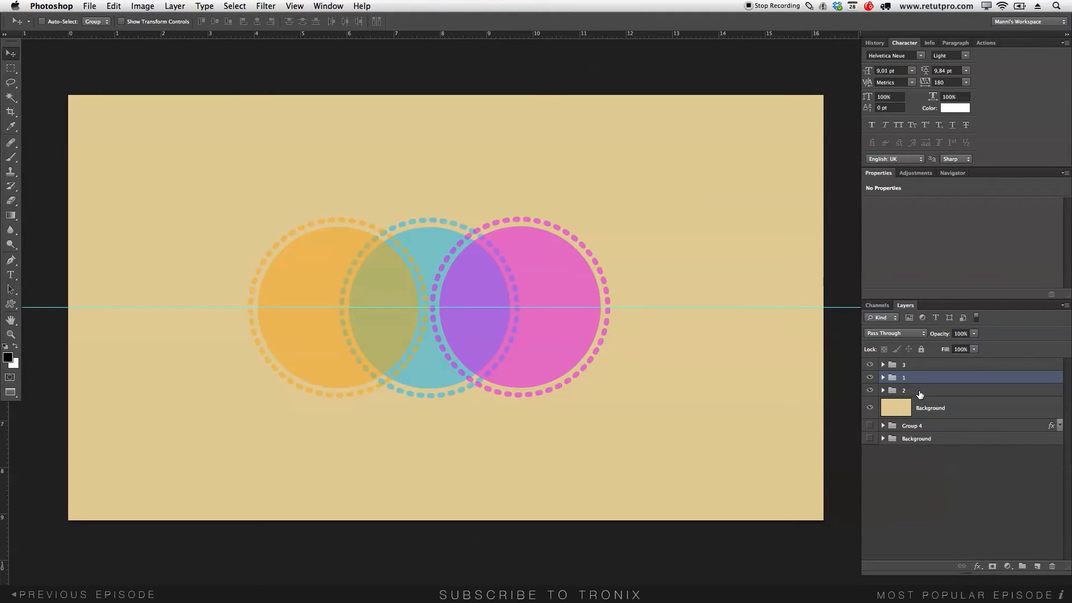
- Lower the opacity of the shape layer in group 3 to 30%
left_click(883, 364)
left_click(925, 369)
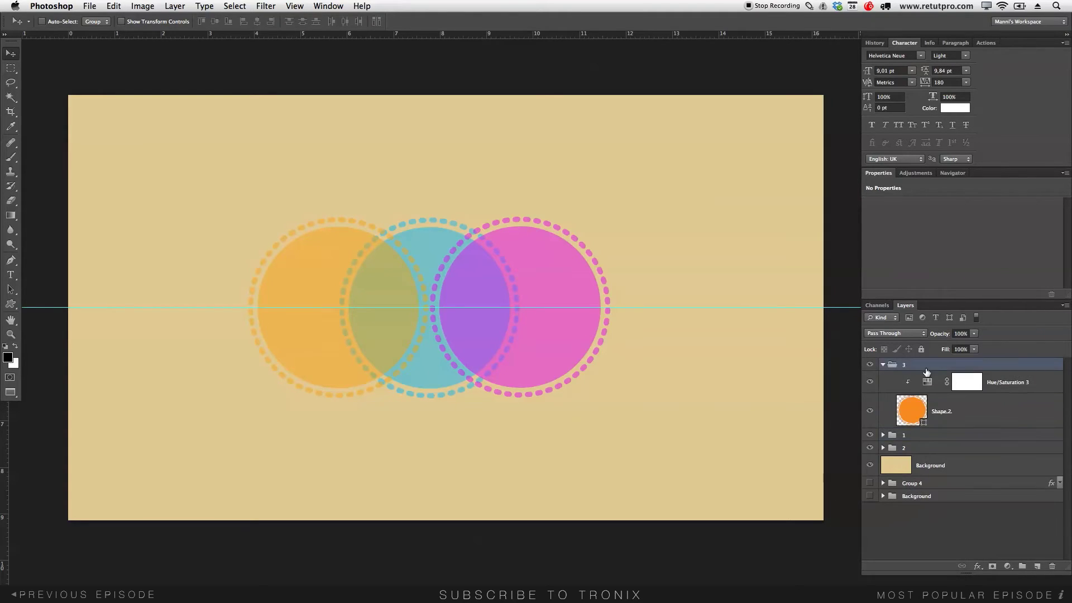
left_click(951, 409)
left_click_drag(942, 337, 932, 339)
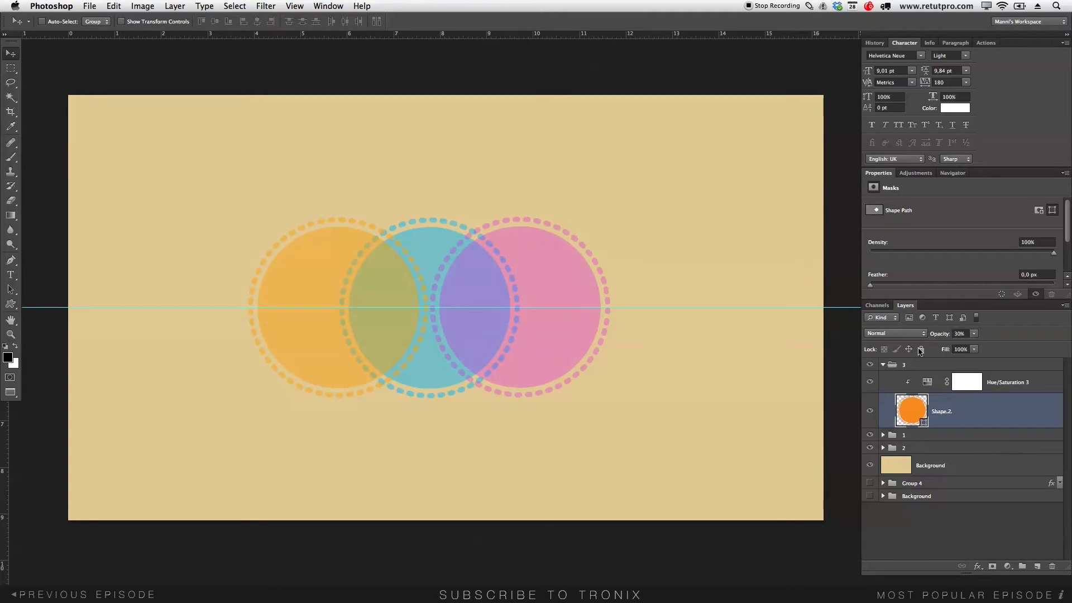
left_click(883, 364)
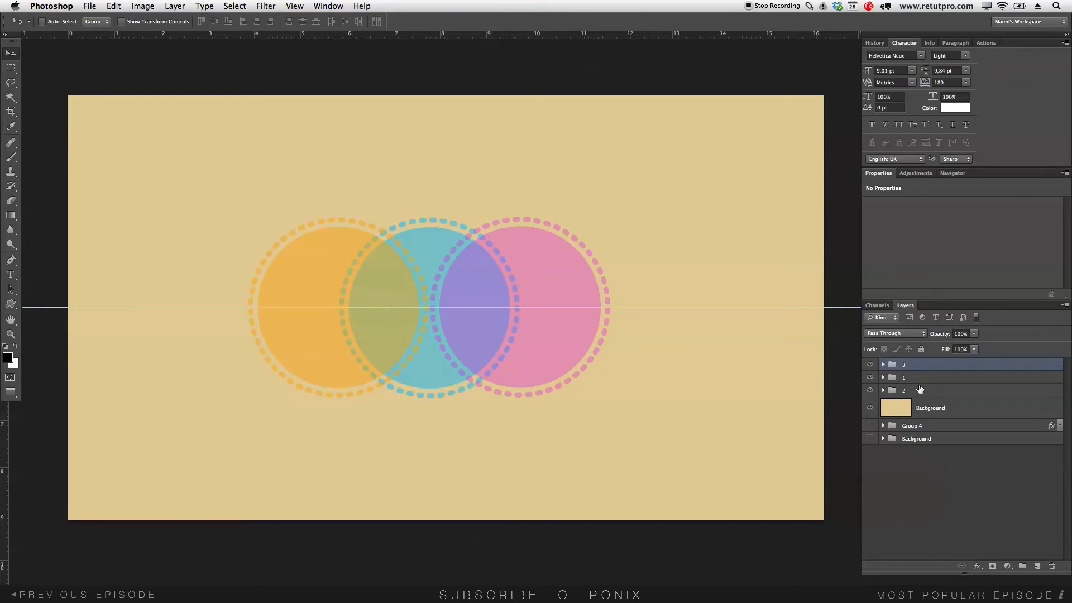
- Lower the opacity of the shape layer in group 2 to 40%
left_click(889, 393)
left_click(882, 391)
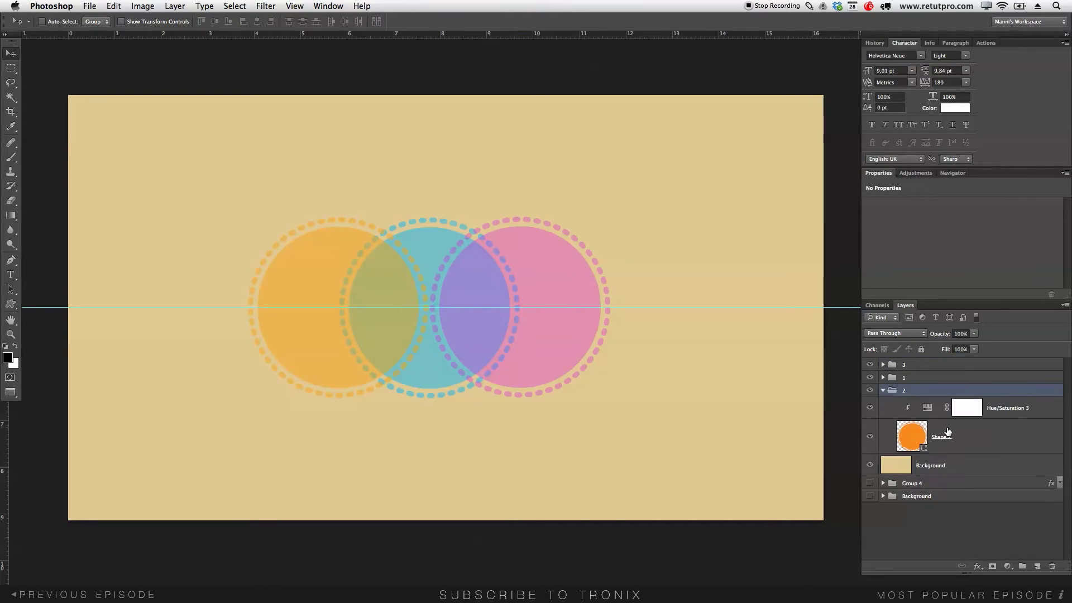
left_click(960, 436)
left_click_drag(942, 336, 938, 339)
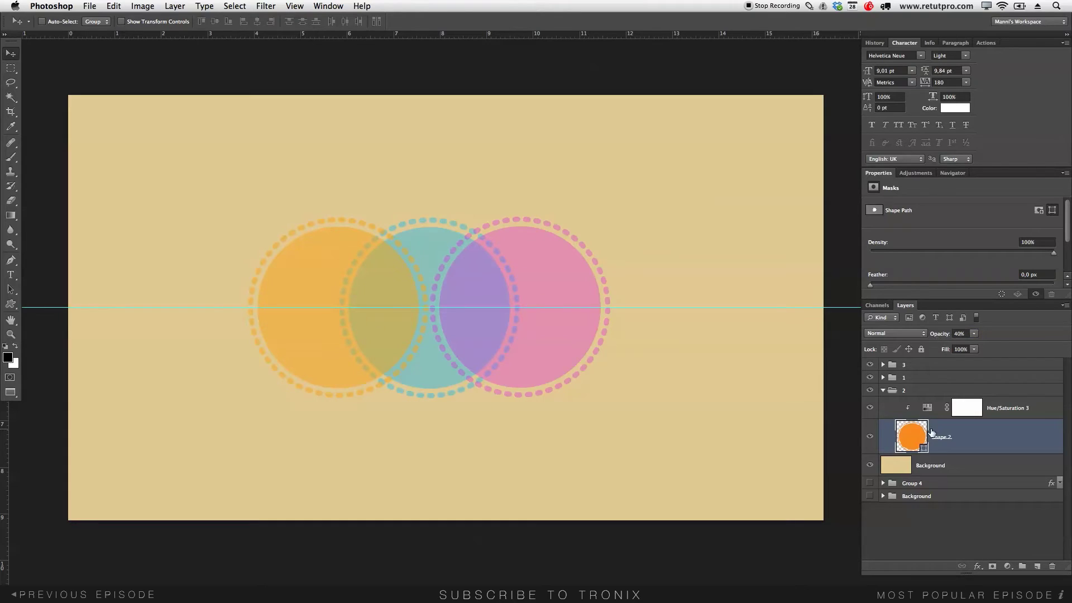
left_click(885, 392)
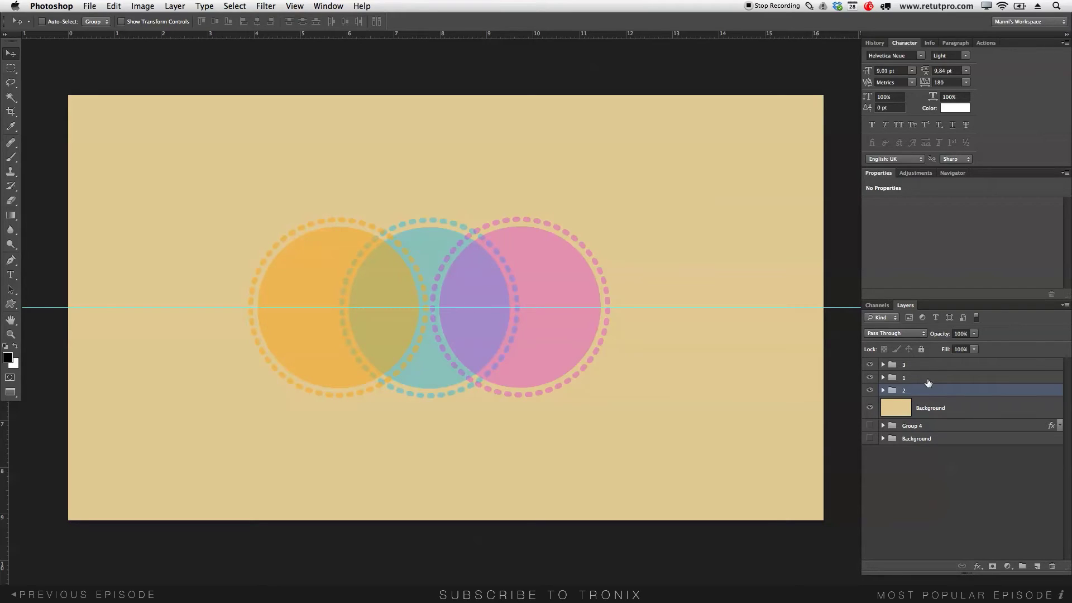
- Add the white Helvetica Neue Light text "BEAUTY" above group 3 in the layer stack and place it centred below the badges
left_click(917, 367)
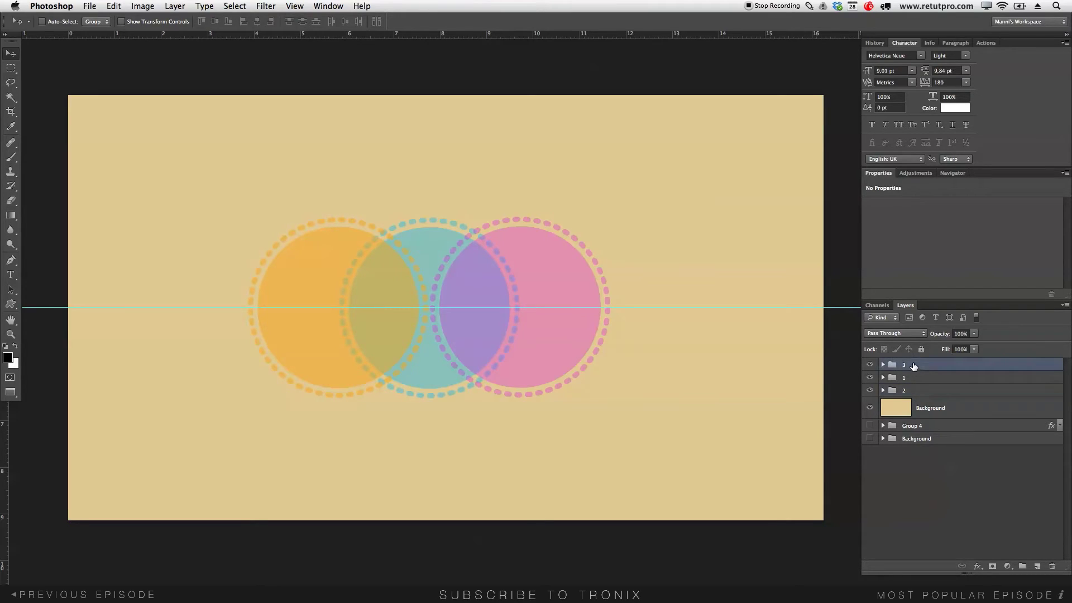
left_click(11, 276)
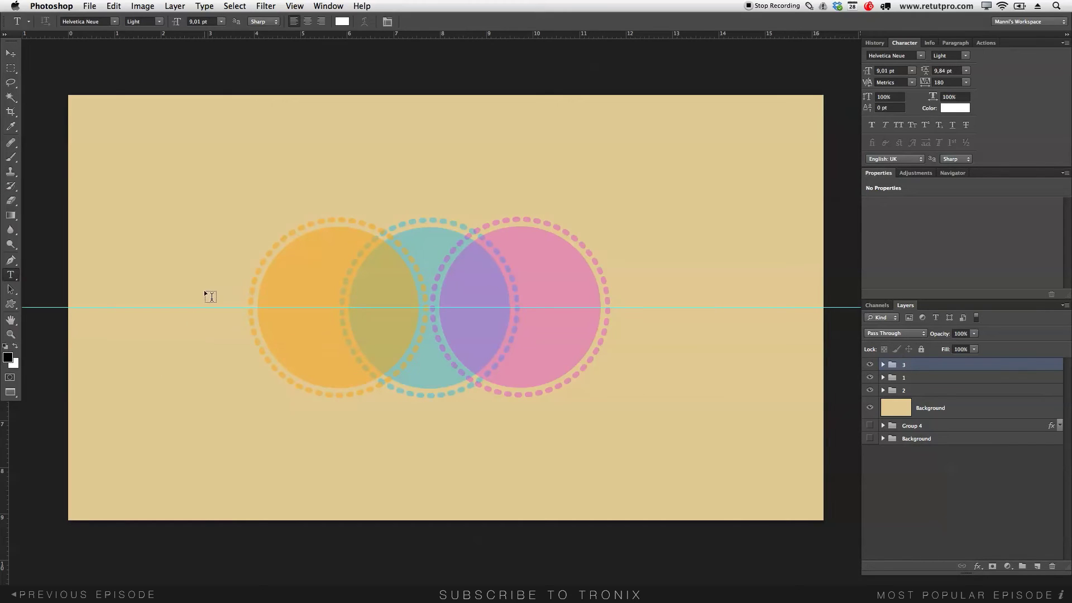
left_click_drag(186, 137, 668, 271)
type("B")
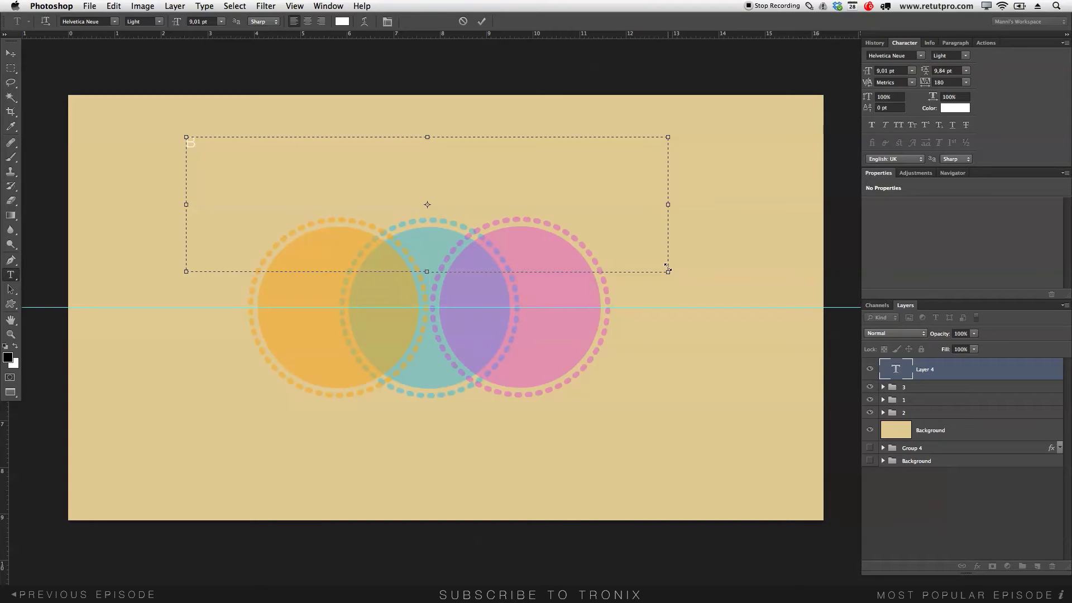
type("EAUTY")
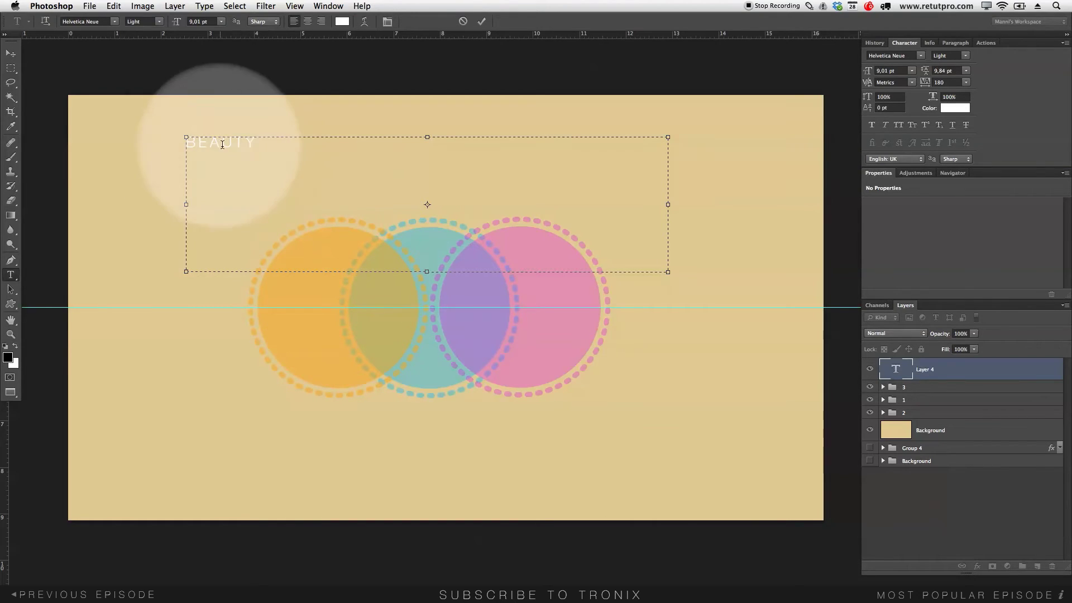
left_click(481, 21)
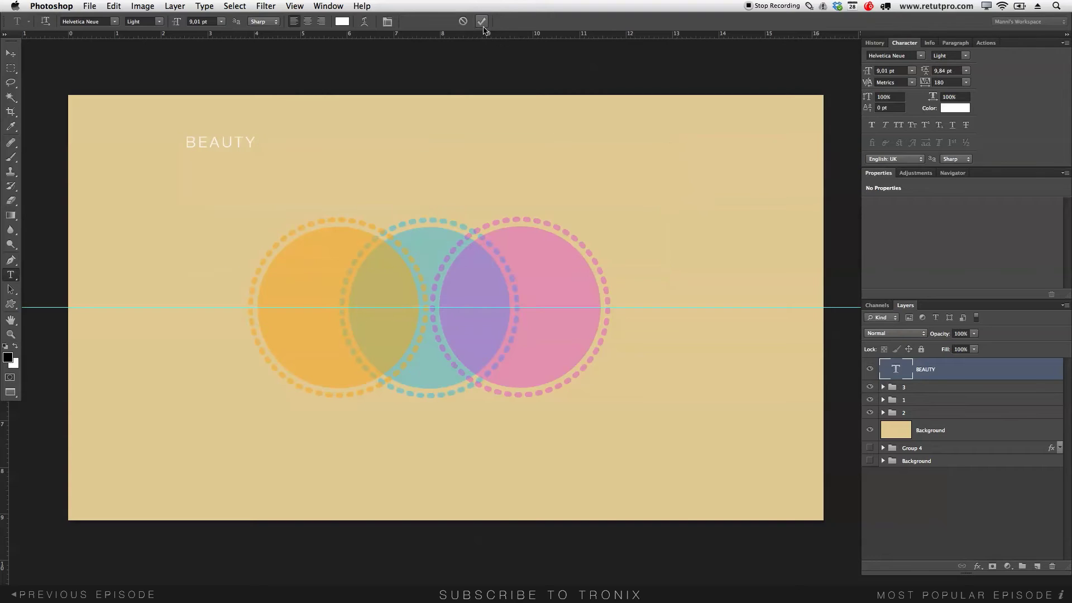
left_click(11, 53)
left_click_drag(229, 150, 458, 465)
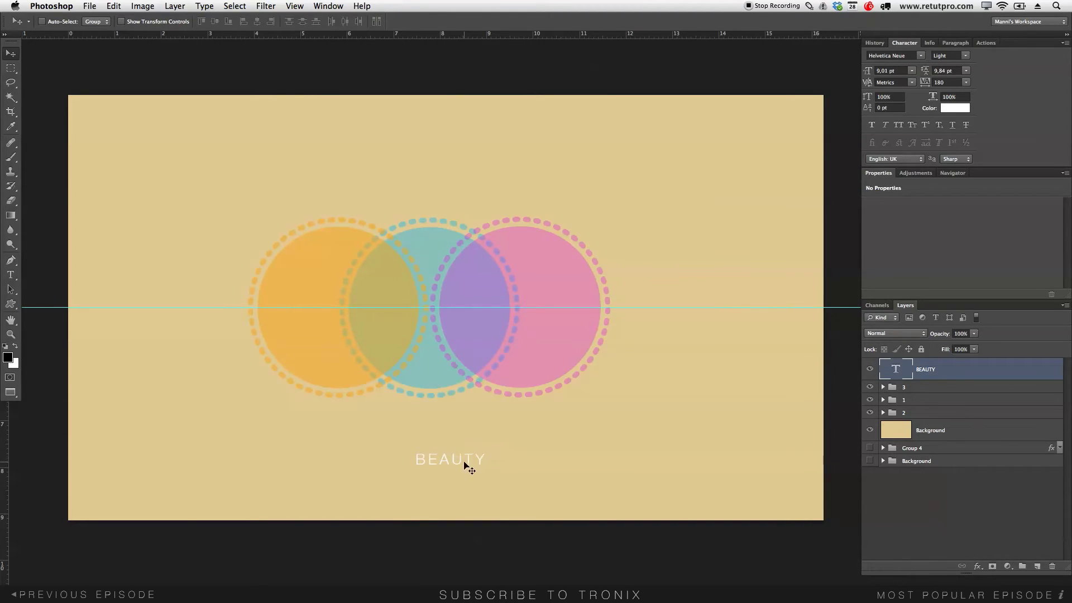
- Create a second, wide text box over the upper canvas and badges with the text "BEAUTY"
key("t")
left_click_drag(157, 126, 717, 388)
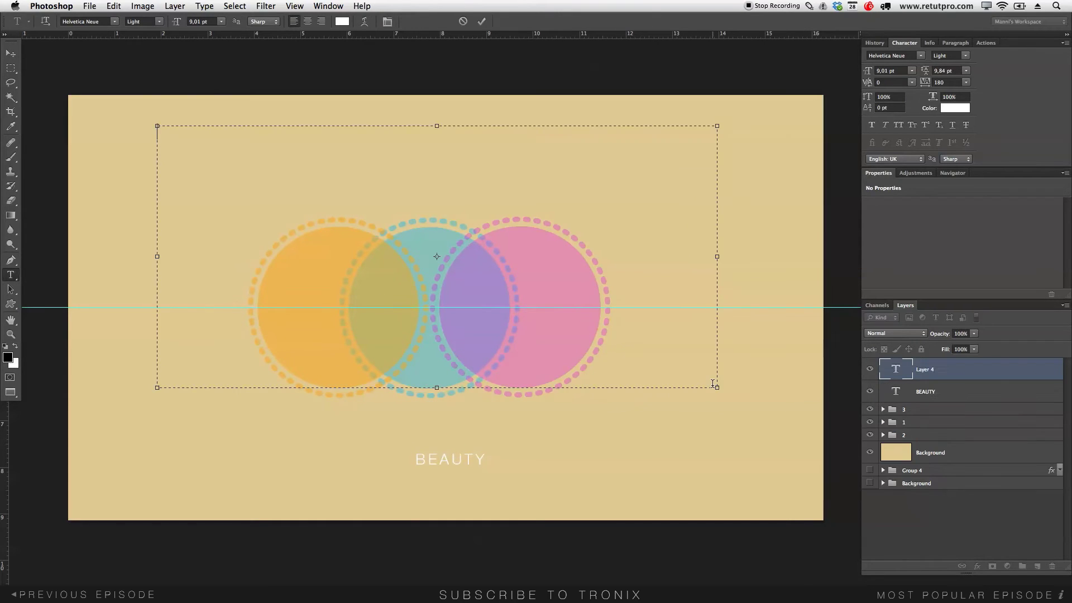
type("BEAUTY")
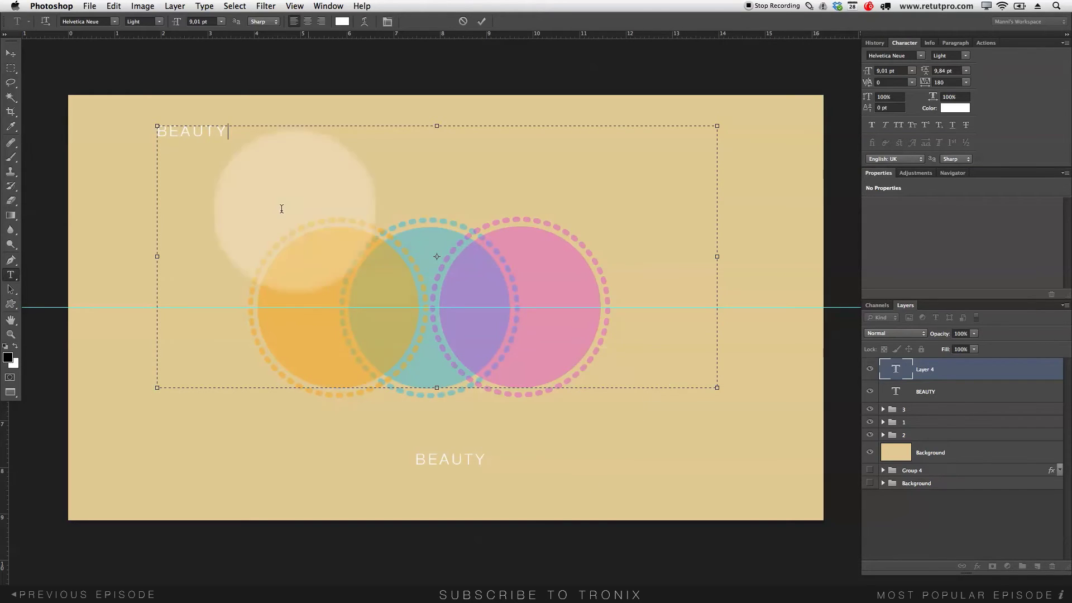
- Change the new heading's font to Bebas Neue and its size to 49,01 pt
left_click_drag(179, 134, 152, 132)
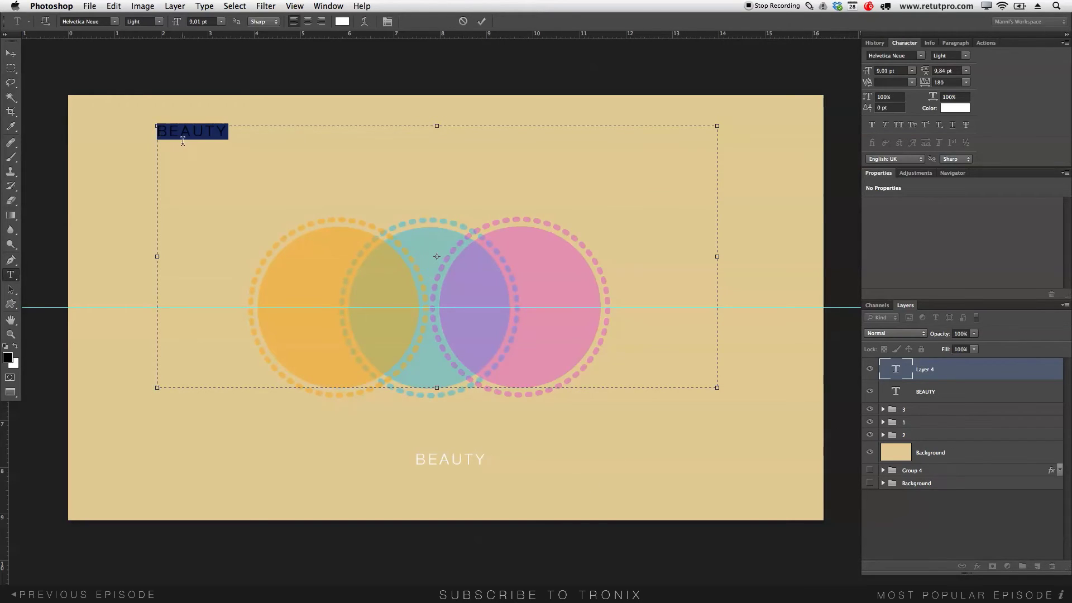
left_click(114, 23)
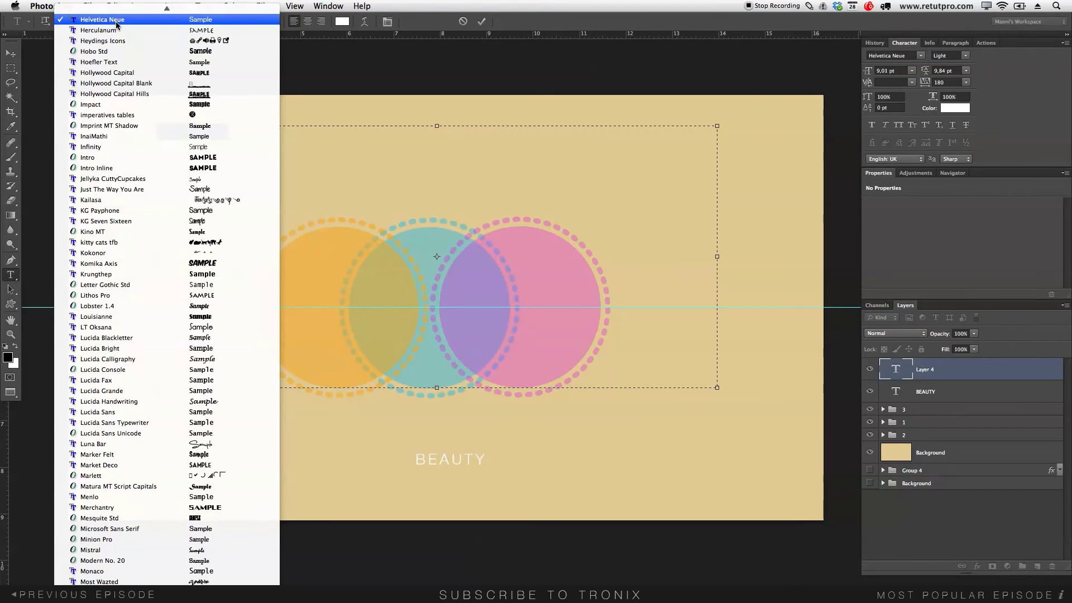
scroll(124, 39, "up", 3)
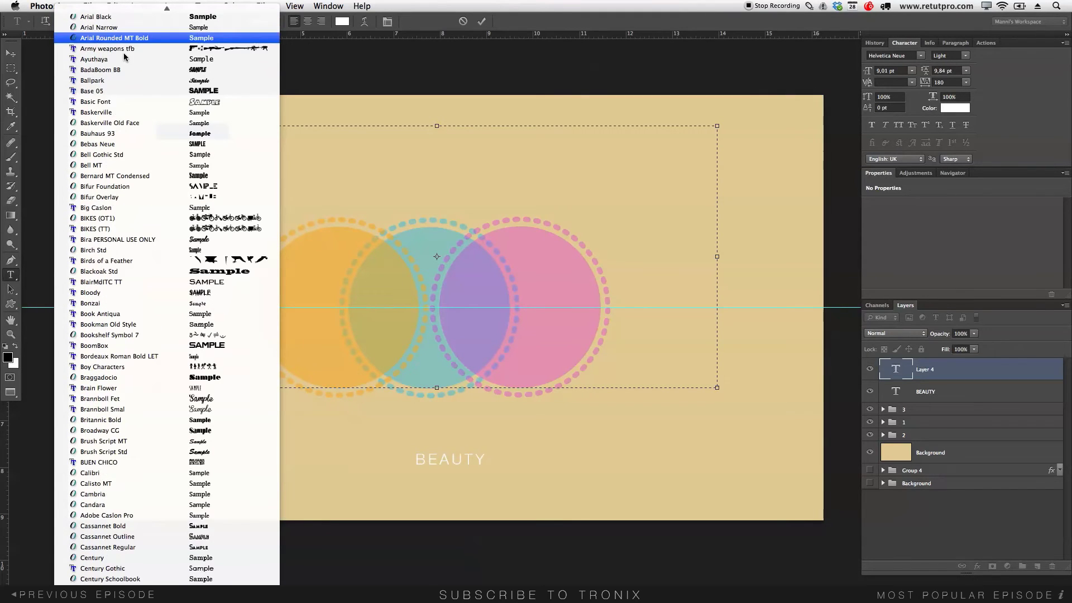
left_click(147, 149)
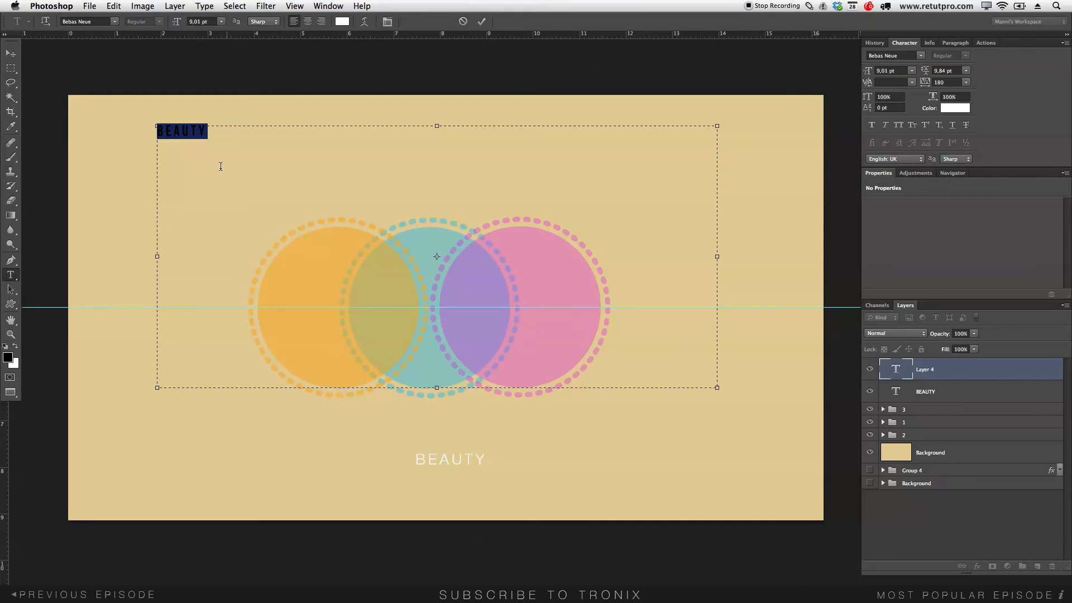
left_click_drag(176, 29, 215, 104)
left_click(228, 199)
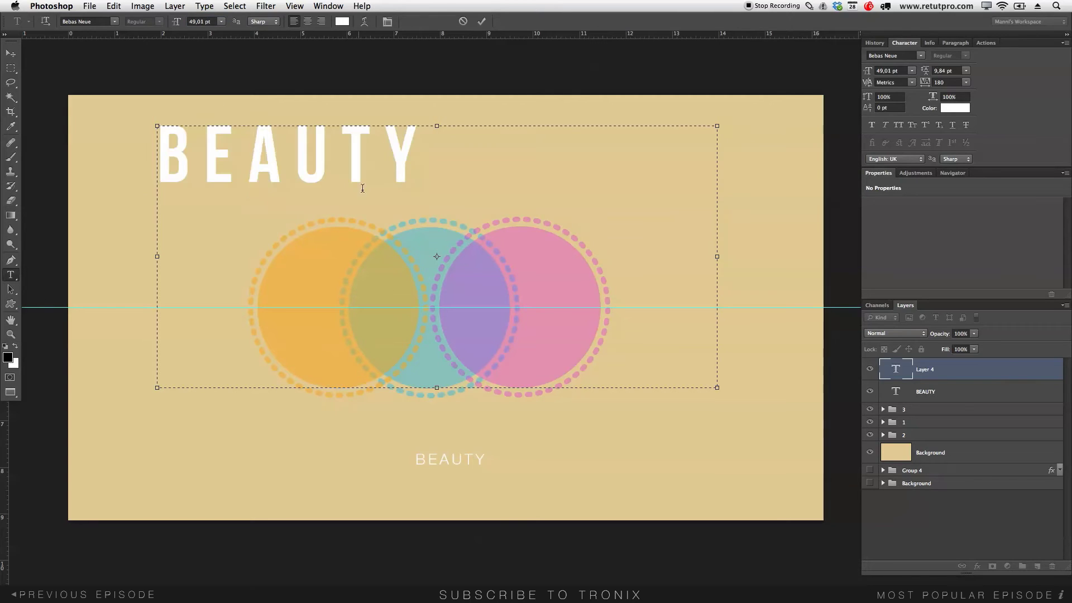
- Commit the large BEAUTY heading and move it onto the upper part of the three badges
left_click_drag(425, 183, 157, 165)
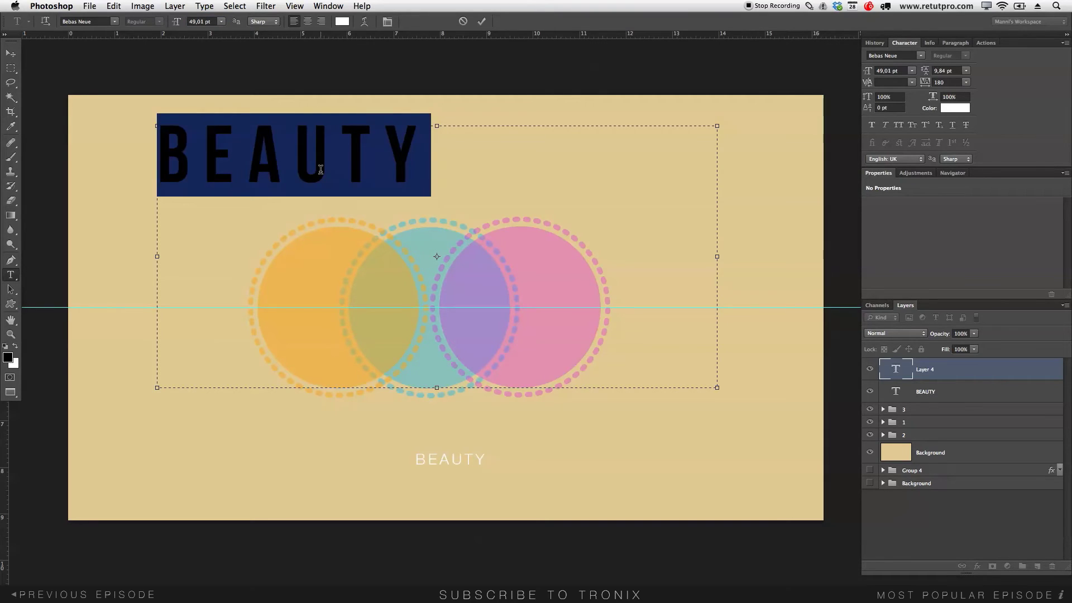
left_click(481, 21)
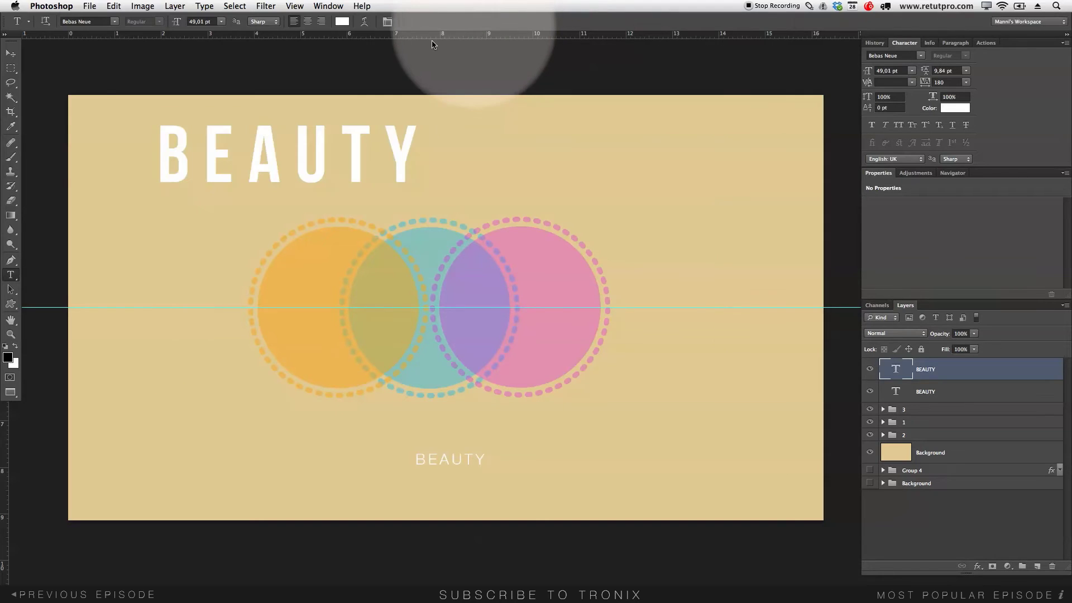
left_click(17, 55)
left_click_drag(306, 156, 444, 223)
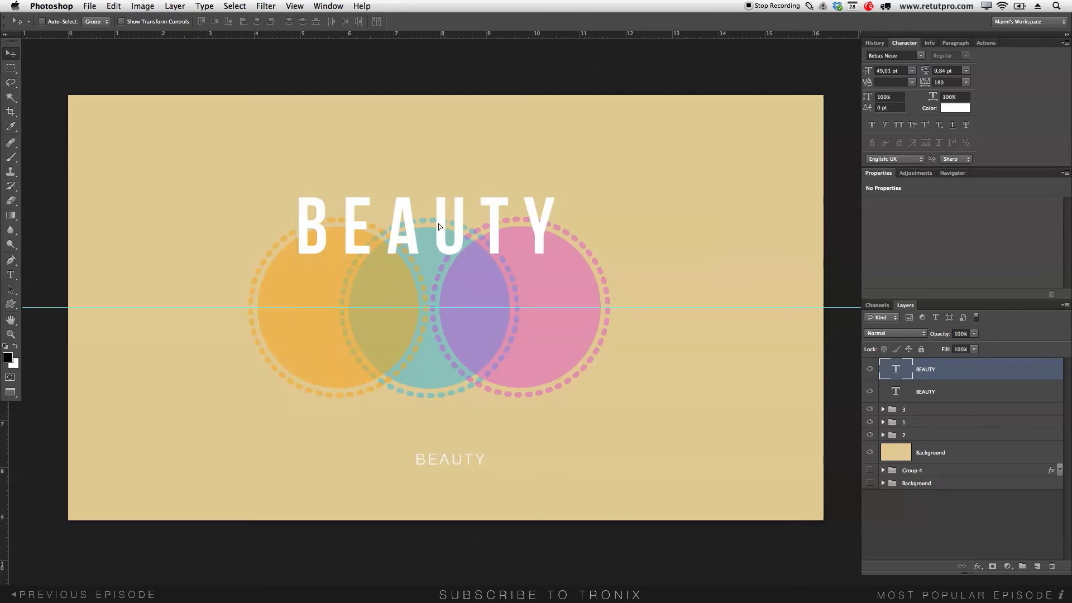
- Set the large BEAUTY heading's font size to 58,01 pt and its tracking to 240
key("t")
left_click(473, 229)
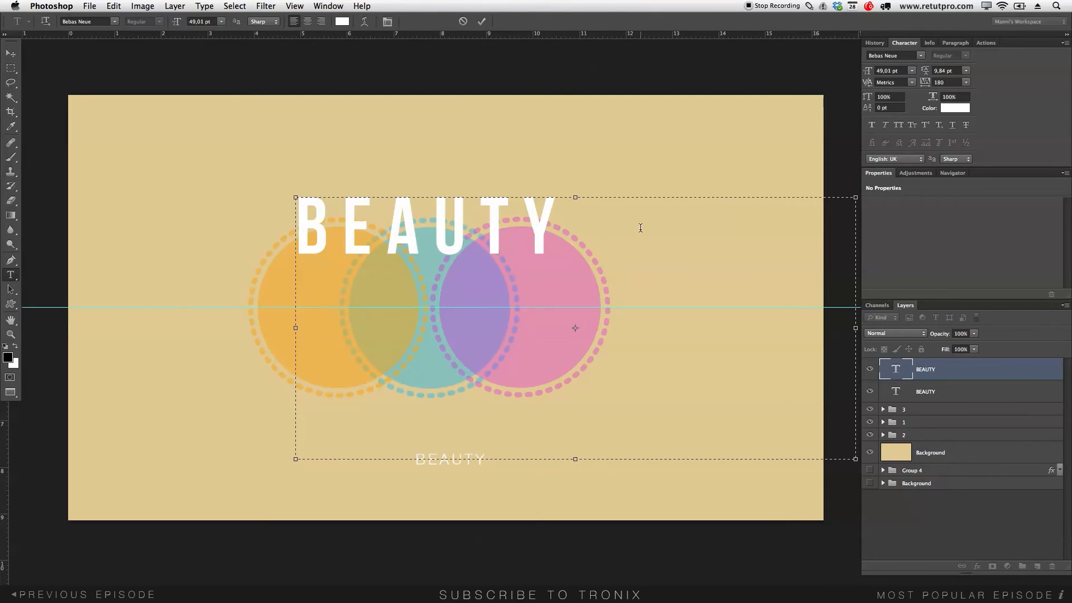
left_click_drag(640, 228, 259, 232)
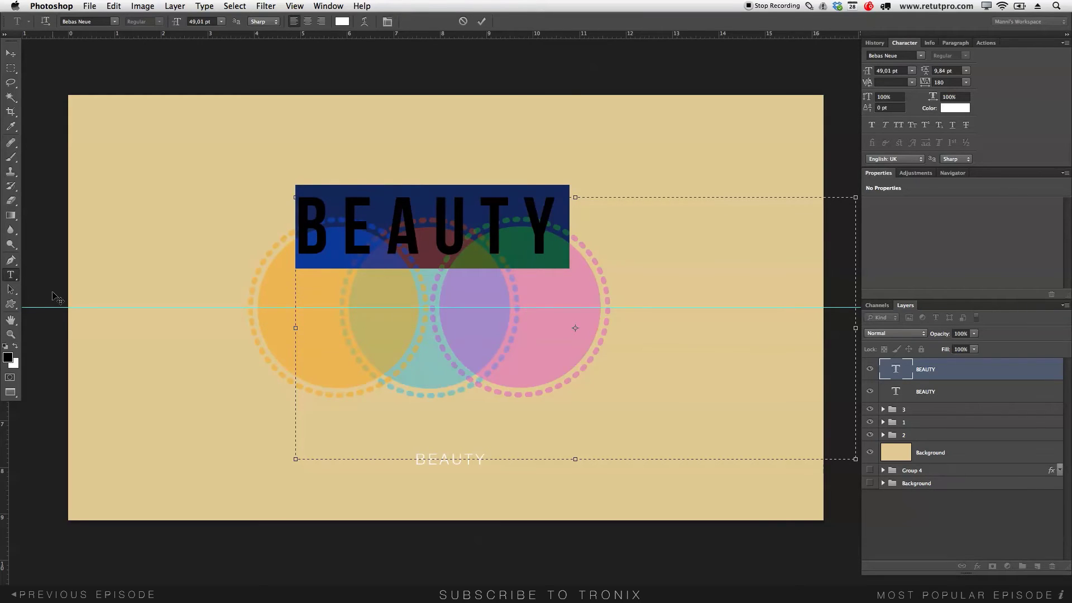
left_click_drag(178, 23, 184, 23)
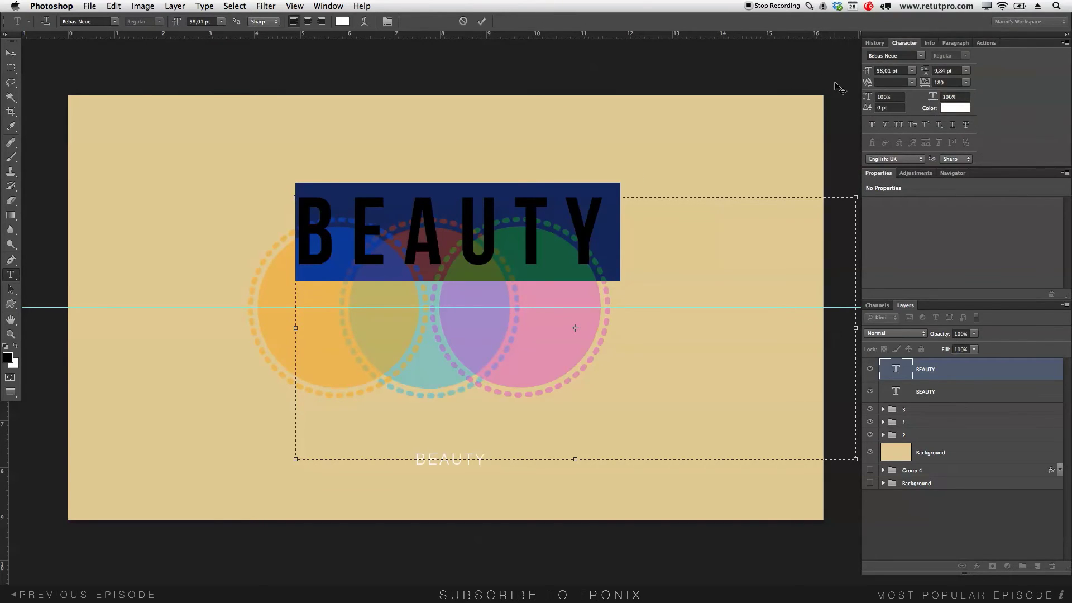
left_click(327, 3)
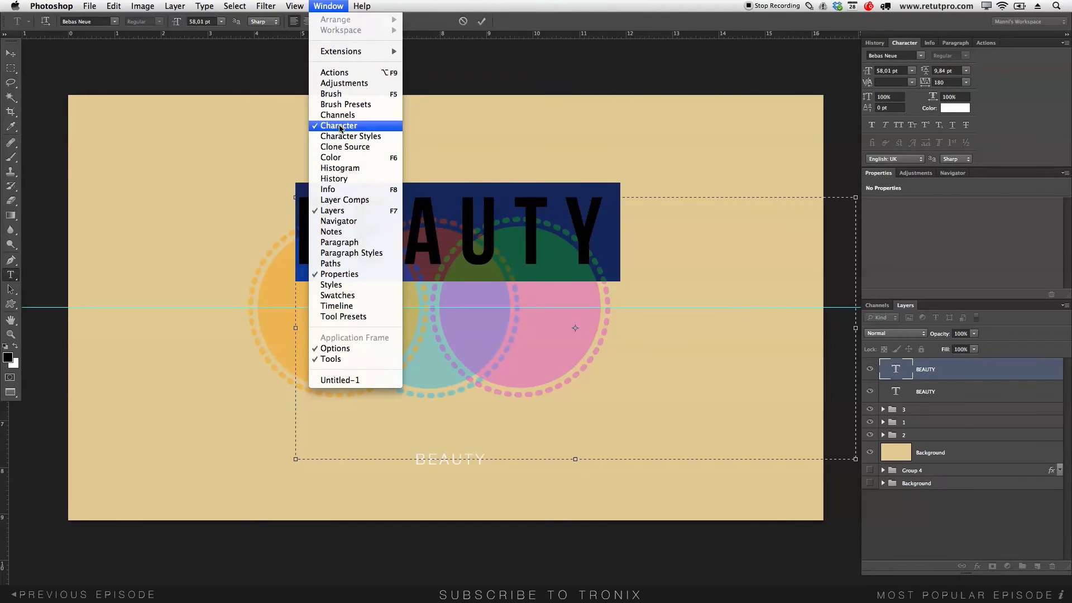
left_click(1012, 105)
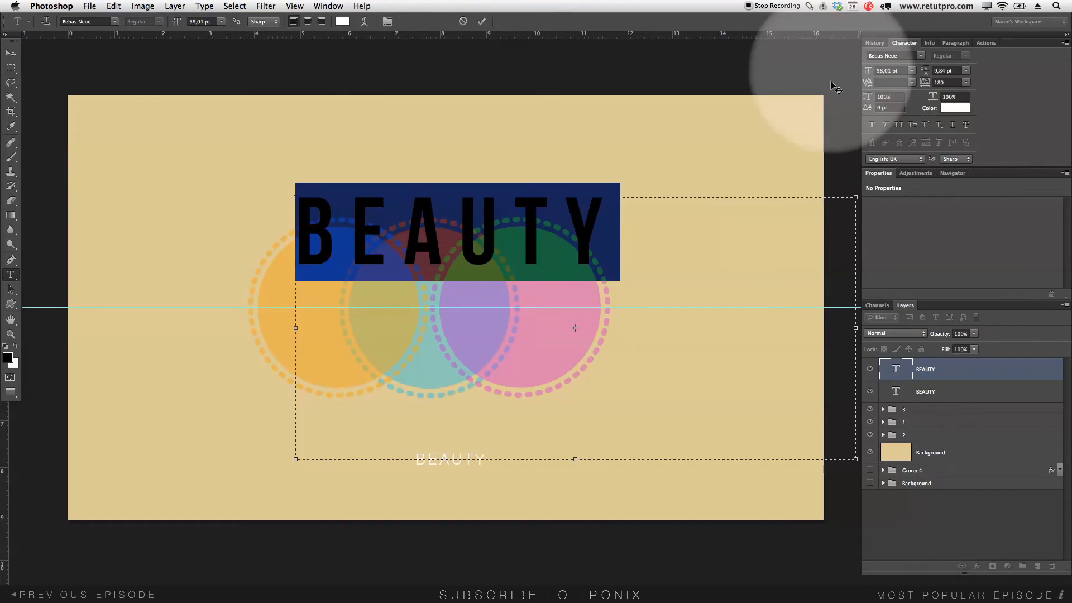
left_click_drag(925, 83, 926, 82)
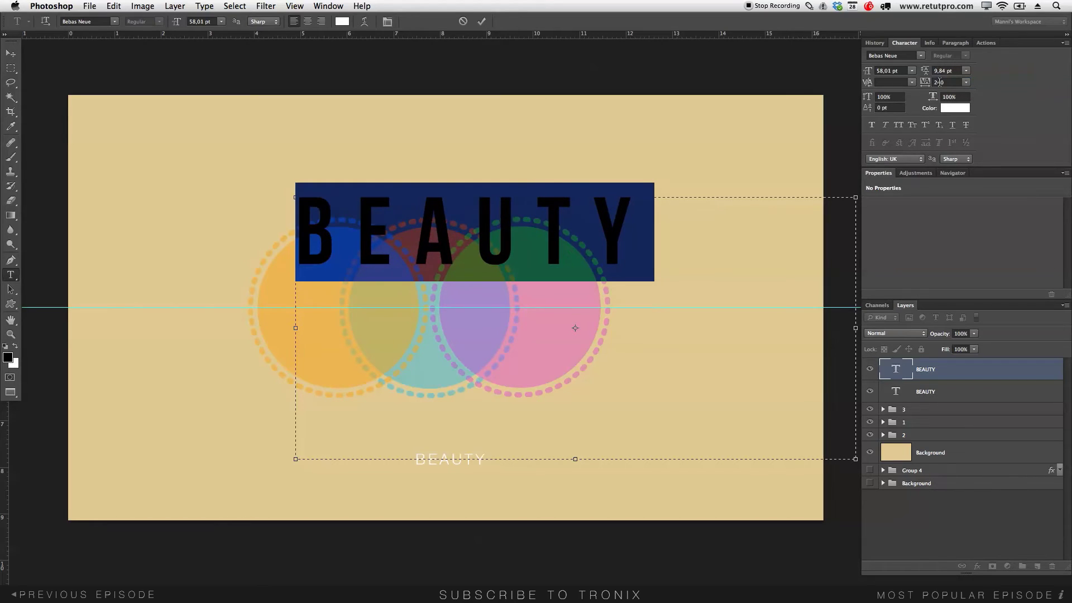
left_click(481, 21)
- Shift the large BEAUTY heading left to line up with the yellow badge and nudge it slightly down over the circles
key("v")
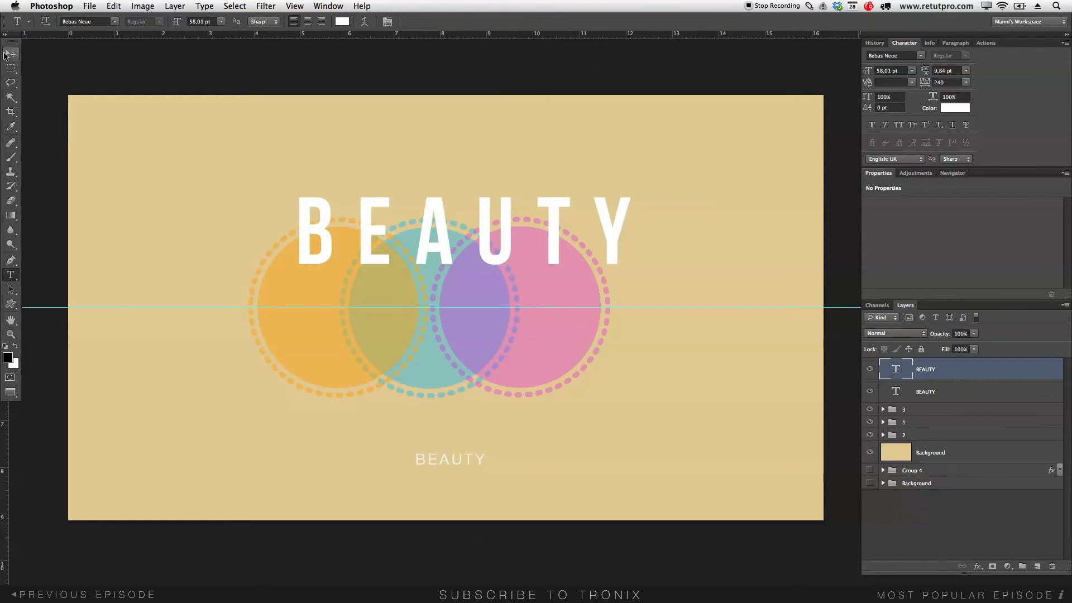
left_click_drag(486, 226, 458, 225)
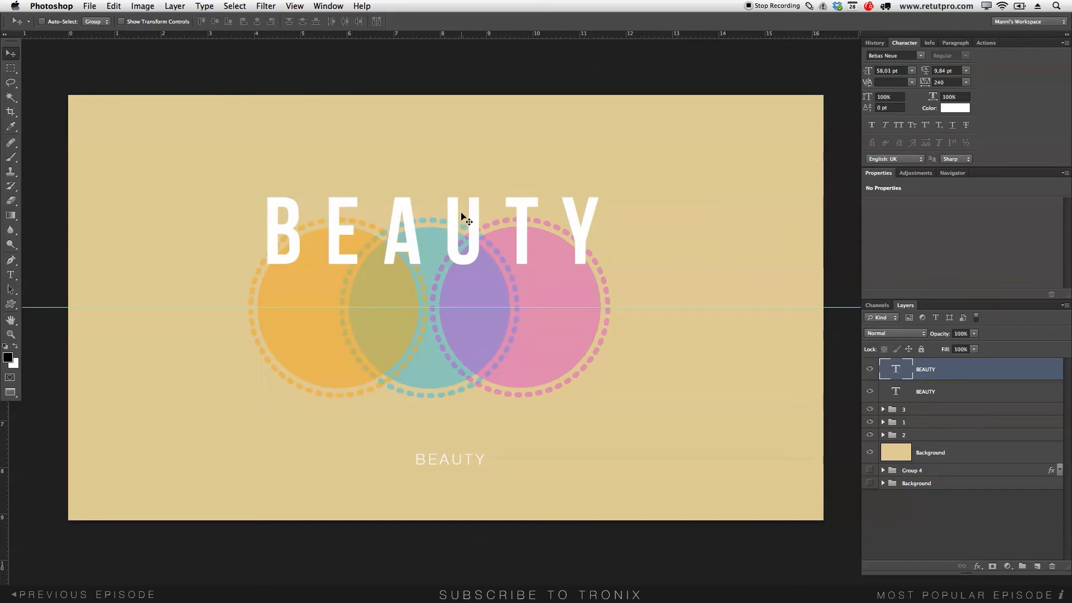
key("Down")
key("Down")
key("Down")
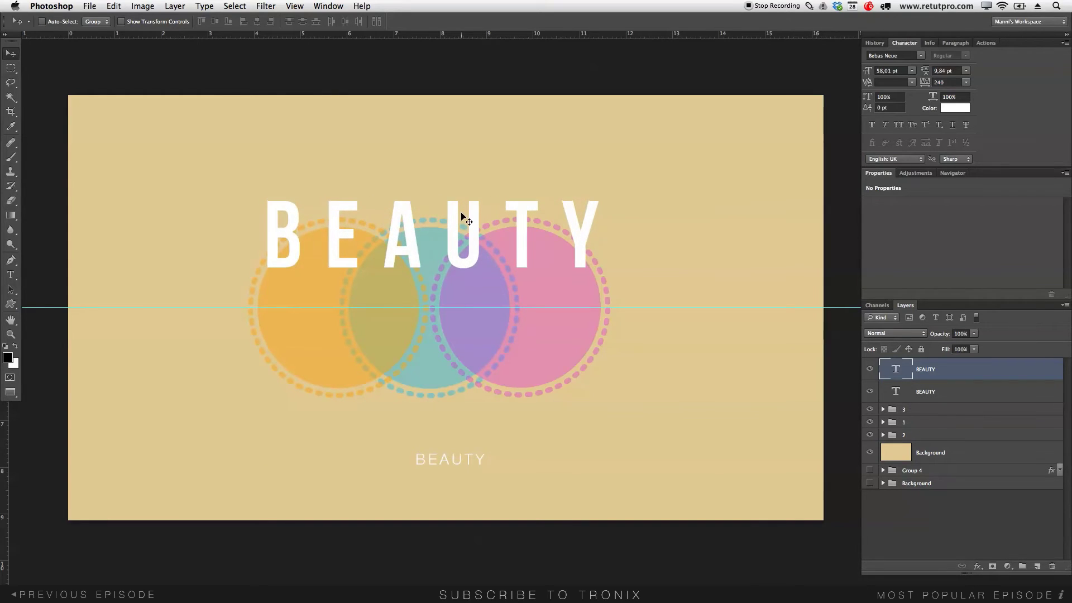
key("Down")
key("Down")
key("Down")
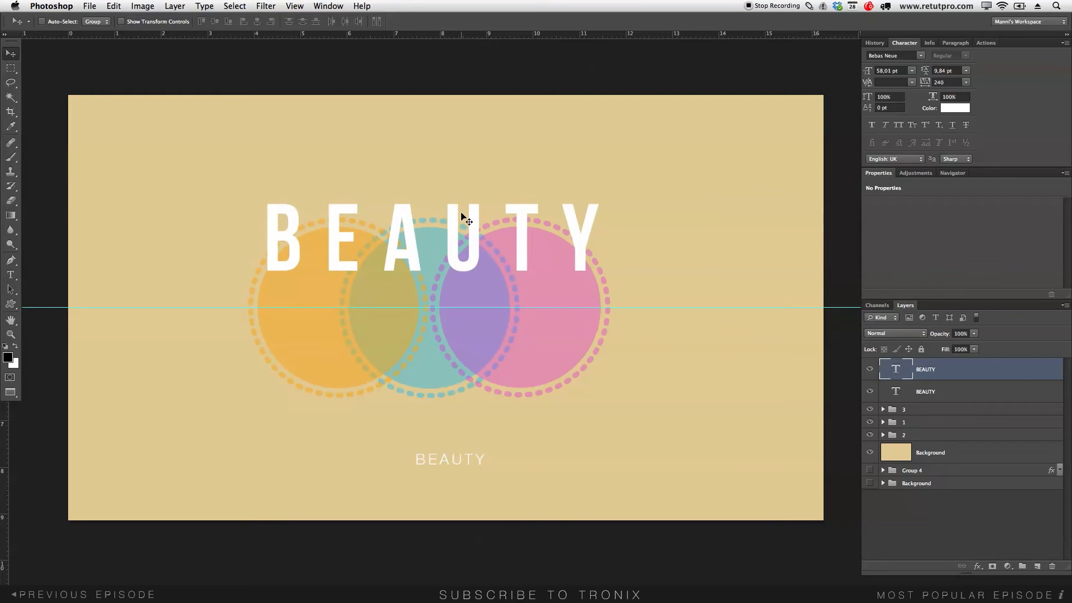
key("Down")
- Increase the large BEAUTY heading's tracking to 260 so that it spans the three badges
left_click(10, 274)
left_click(641, 232)
left_click_drag(641, 231, 445, 235)
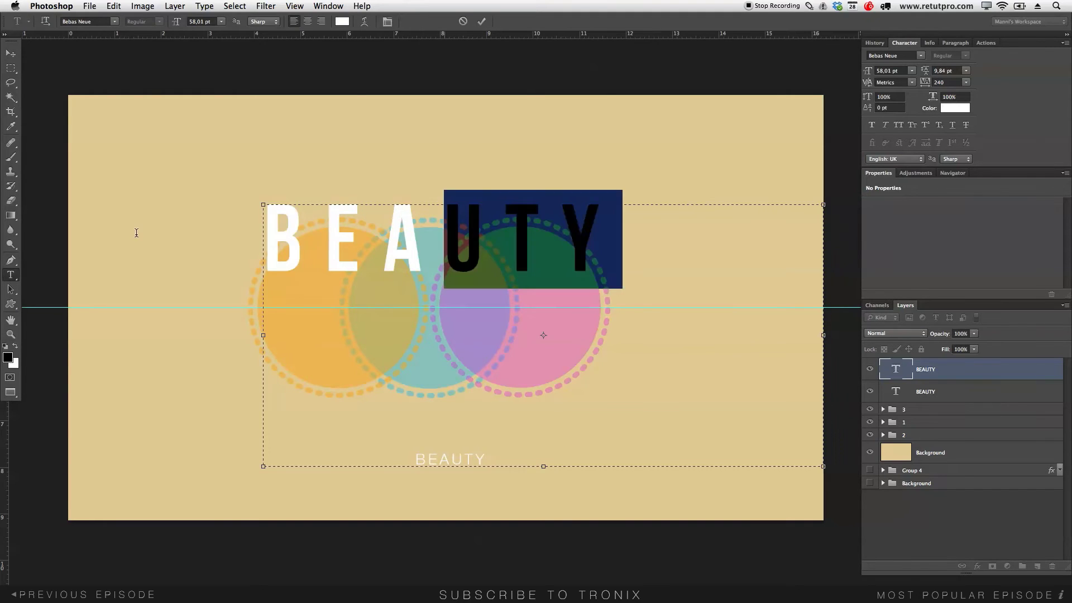
key("ctrl+a")
left_click_drag(925, 82, 926, 85)
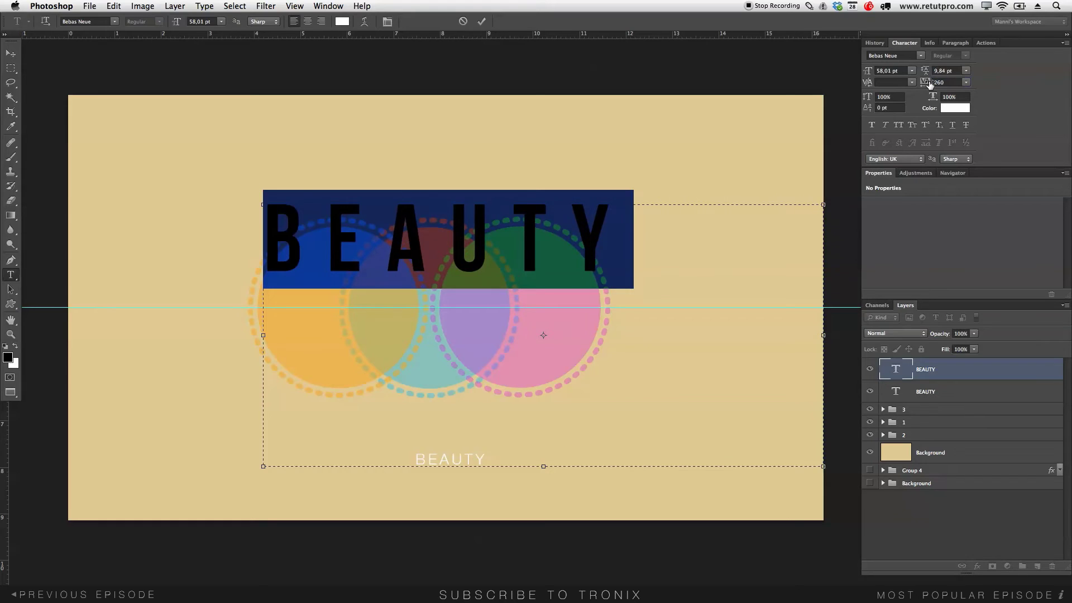
left_click(481, 23)
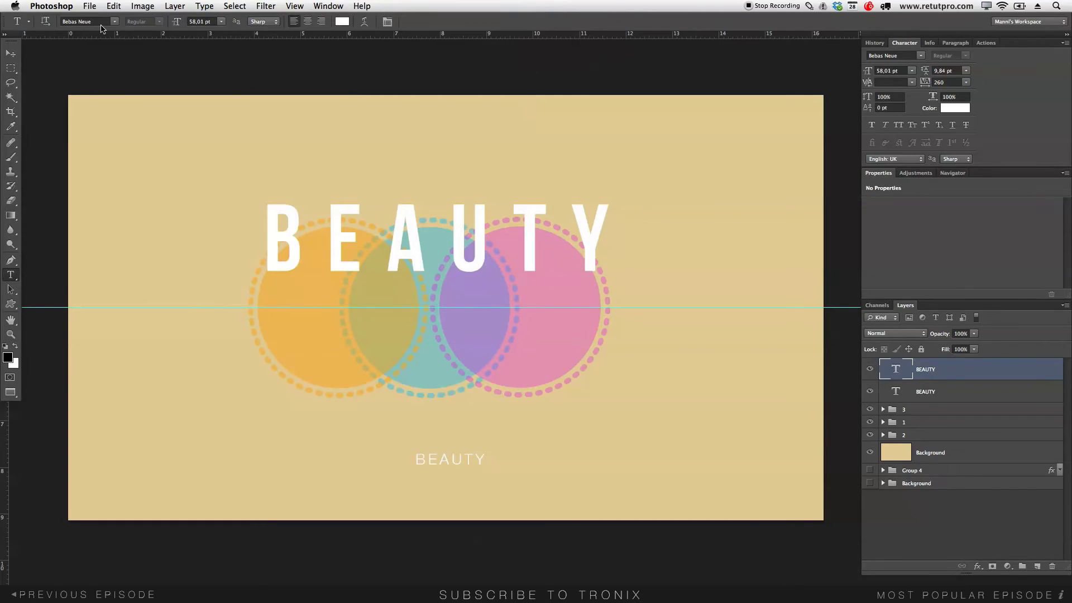
left_click(10, 54)
left_click_drag(489, 255, 484, 256)
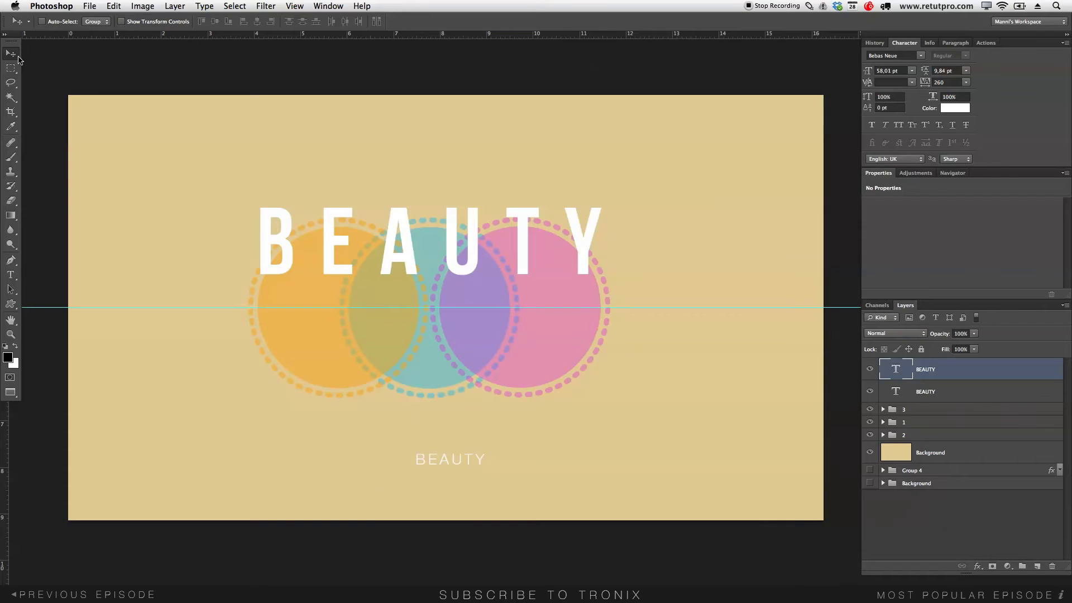
mouse_move(477, 458)
left_mouse_down()
mouse_move(478, 436)
mouse_move(483, 447)
left_mouse_up()
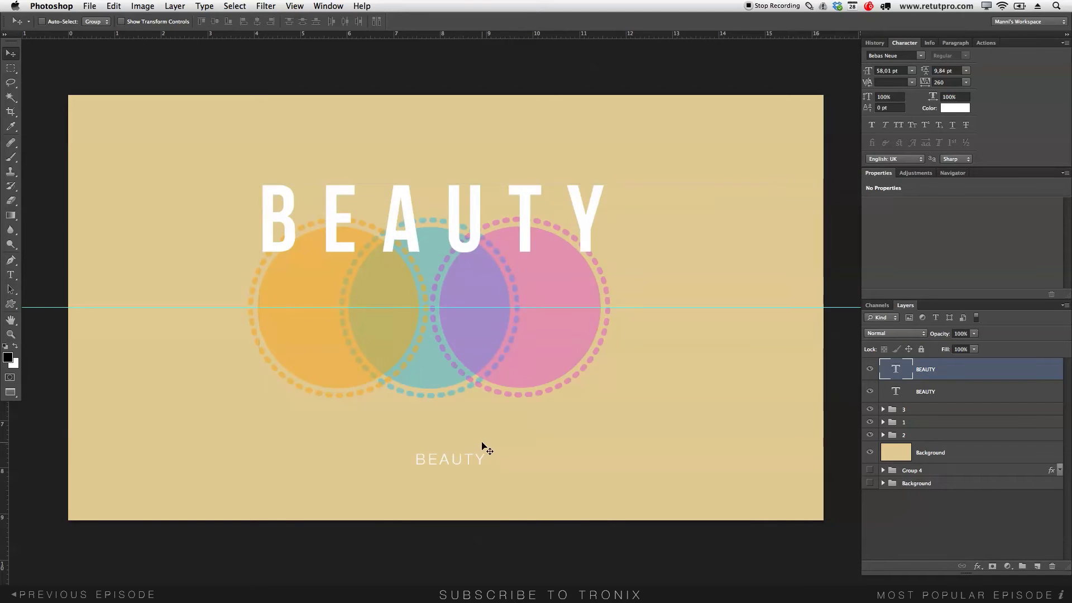
- Move the small BEAUTY caption up onto the horizontal guide across the middle badge
left_click(926, 394)
left_click_drag(479, 468, 464, 314)
key("Up")
key("Up")
key("Up")
key("Up")
key("Up")
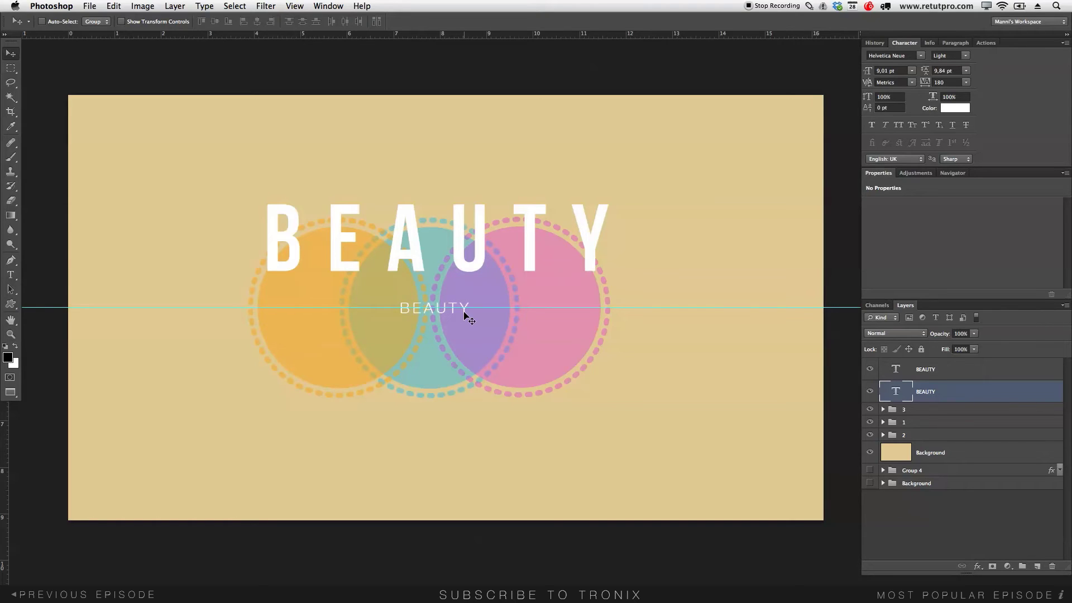
- Replace the wording of the small BEAUTY caption on the middle badge with FOR YOUR
key("t")
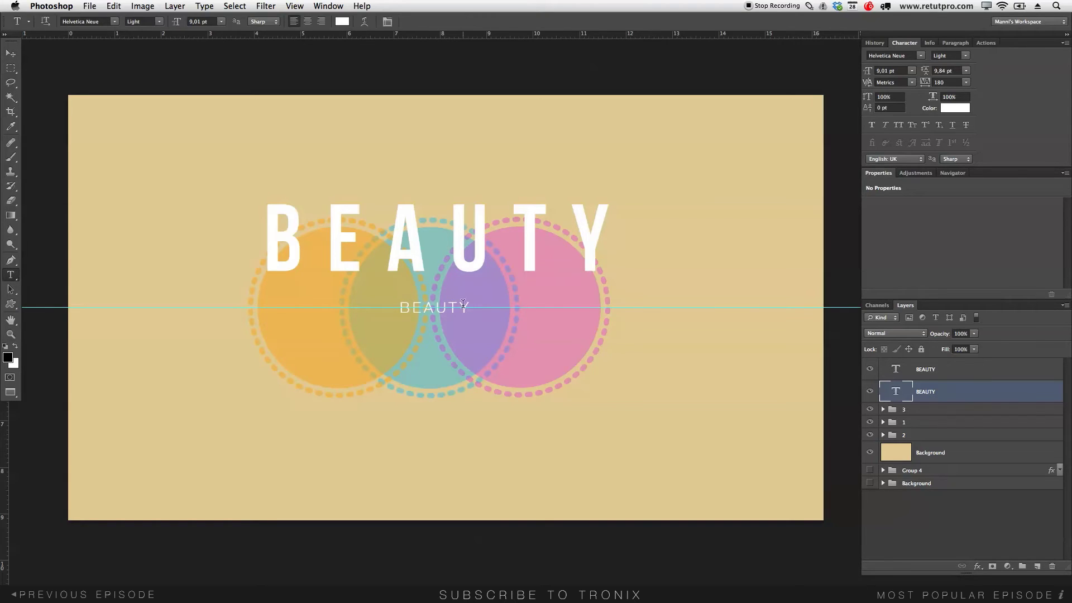
double_click(463, 309)
type("FOR YOUR")
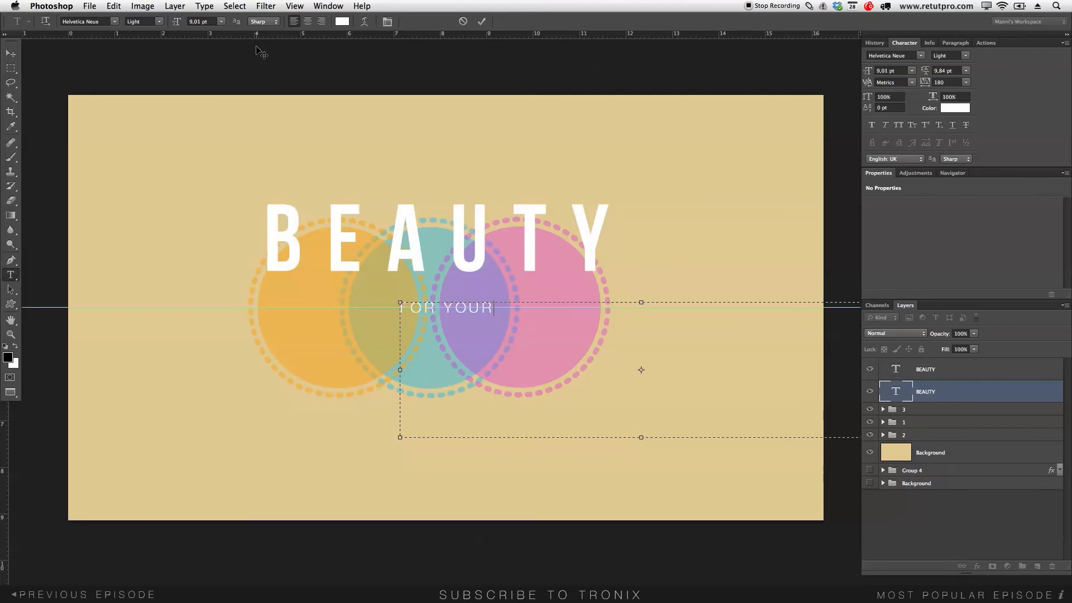
left_click(113, 22)
left_click(321, 62)
left_click(144, 21)
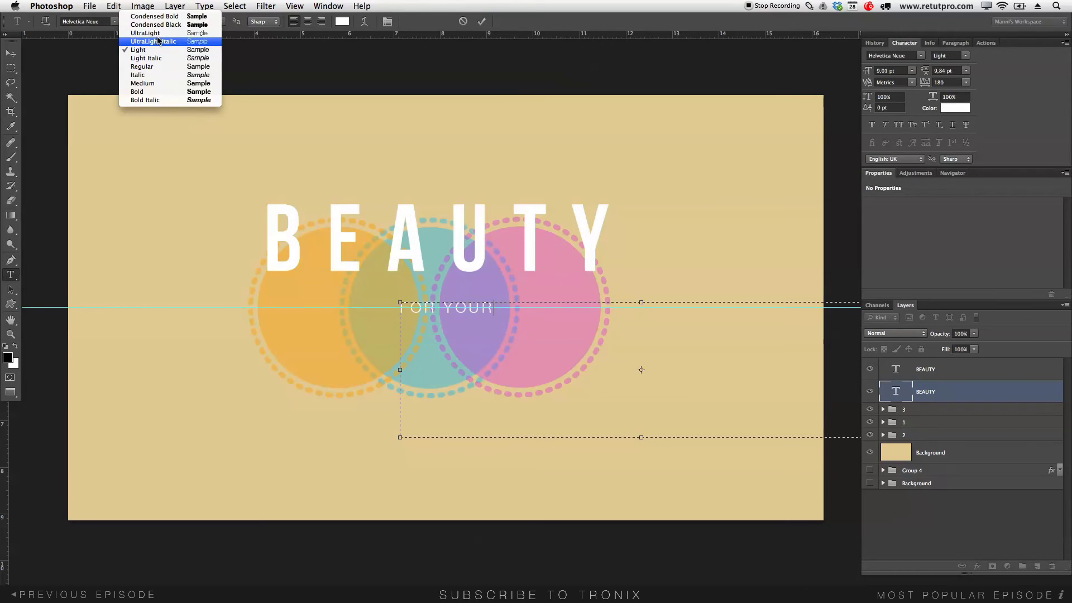
left_click(272, 44)
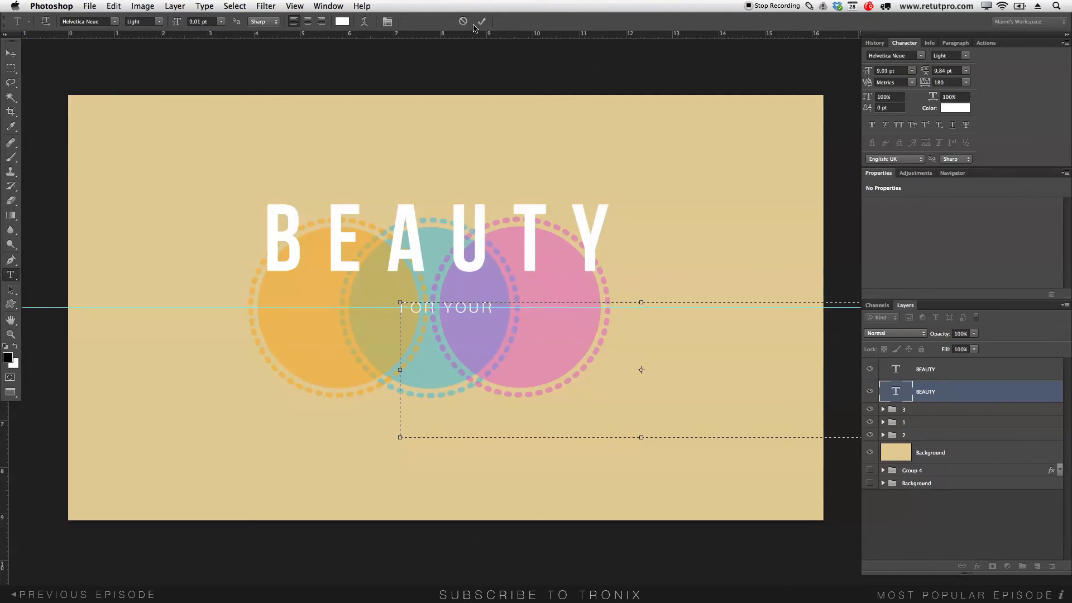
key("super+a")
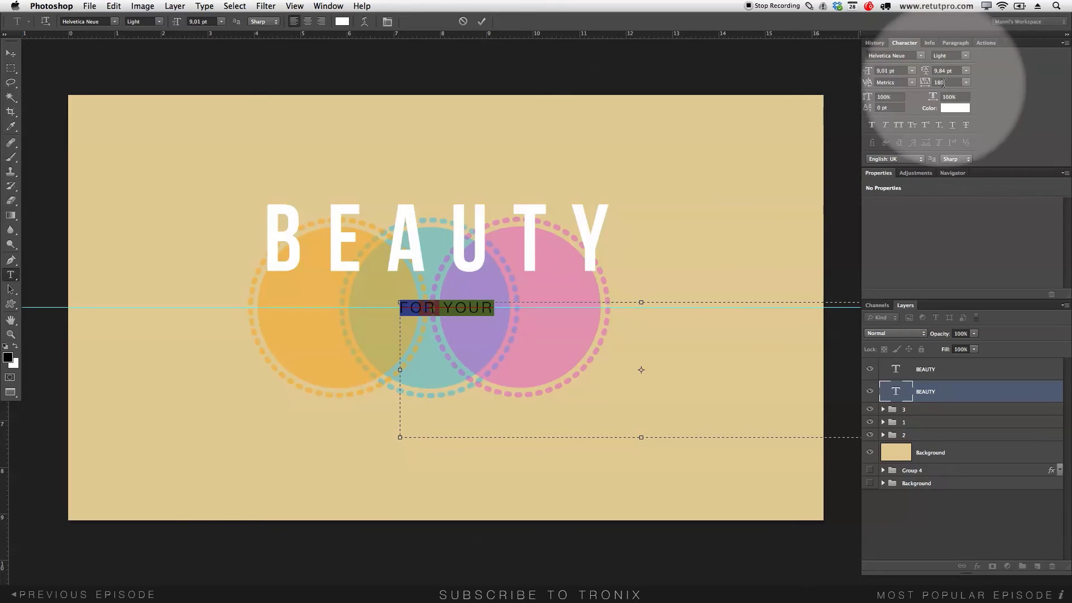
- Commit the FOR YOUR caption and shift it slightly left on the middle badge
left_click(482, 22)
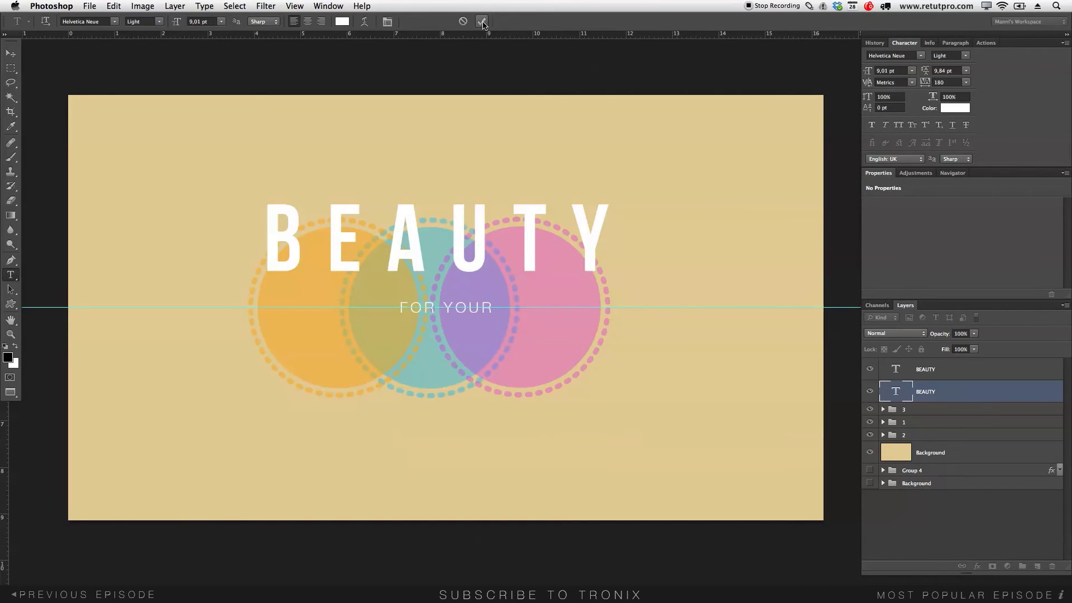
key("v")
left_click_drag(505, 342, 491, 317)
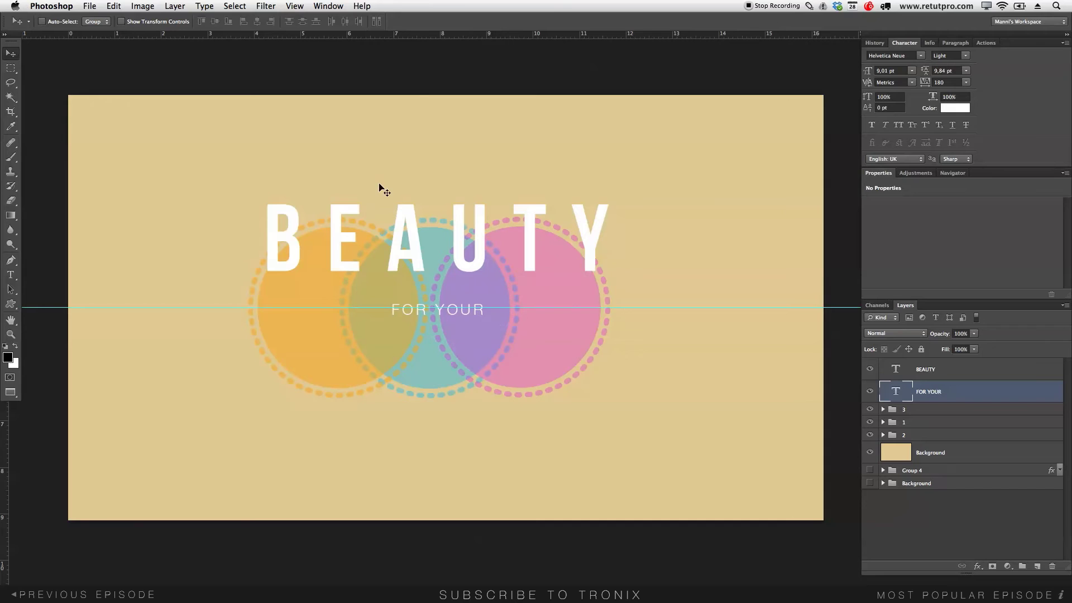
- Add a vertical guide at 50% of the canvas
left_click(294, 6)
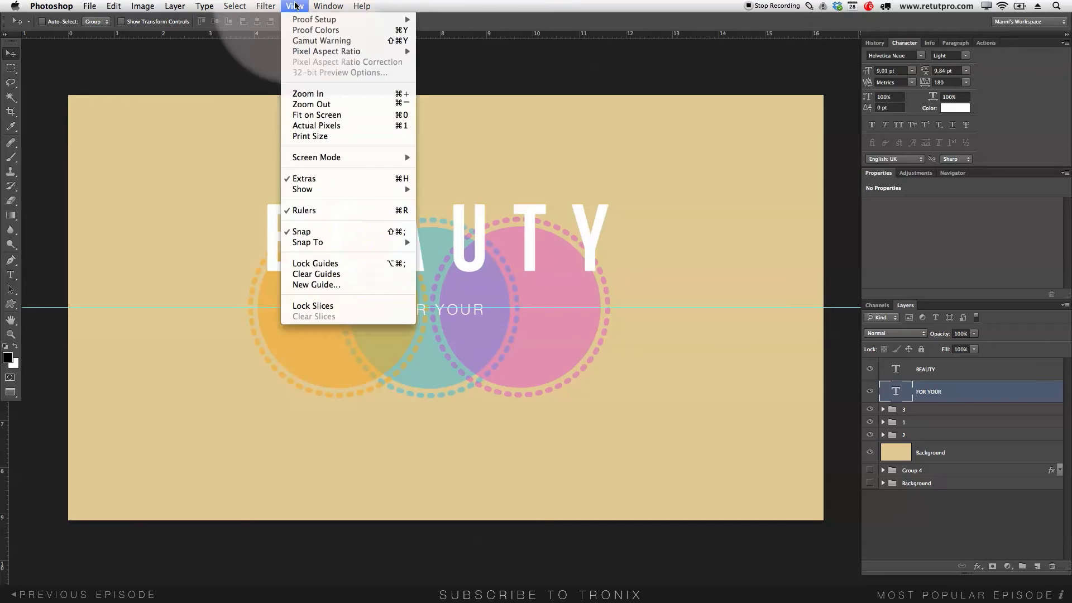
left_click(312, 284)
left_click(537, 195)
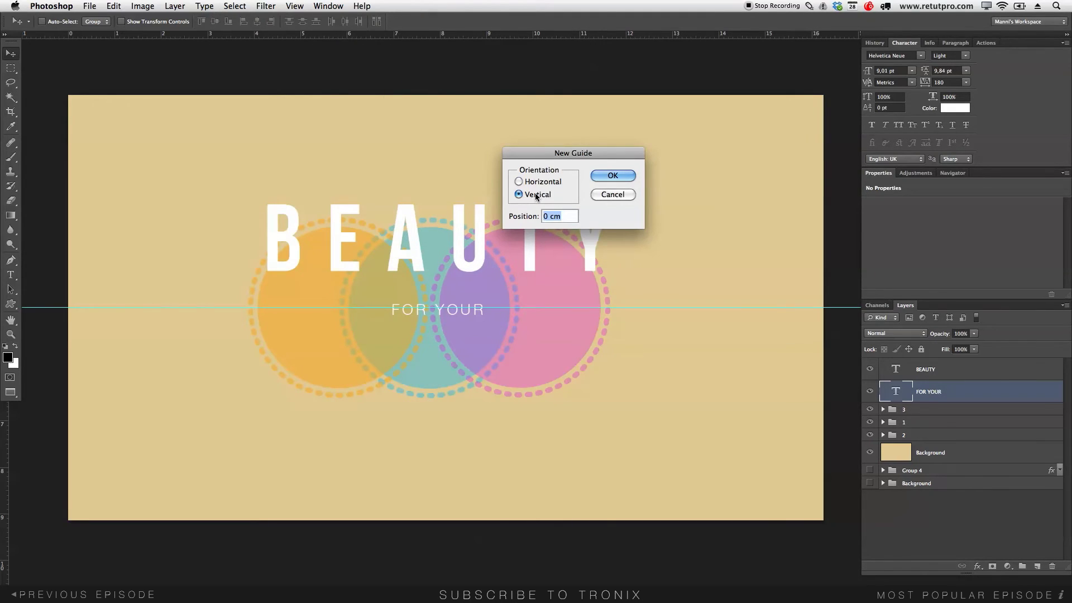
type("50%")
left_click(606, 176)
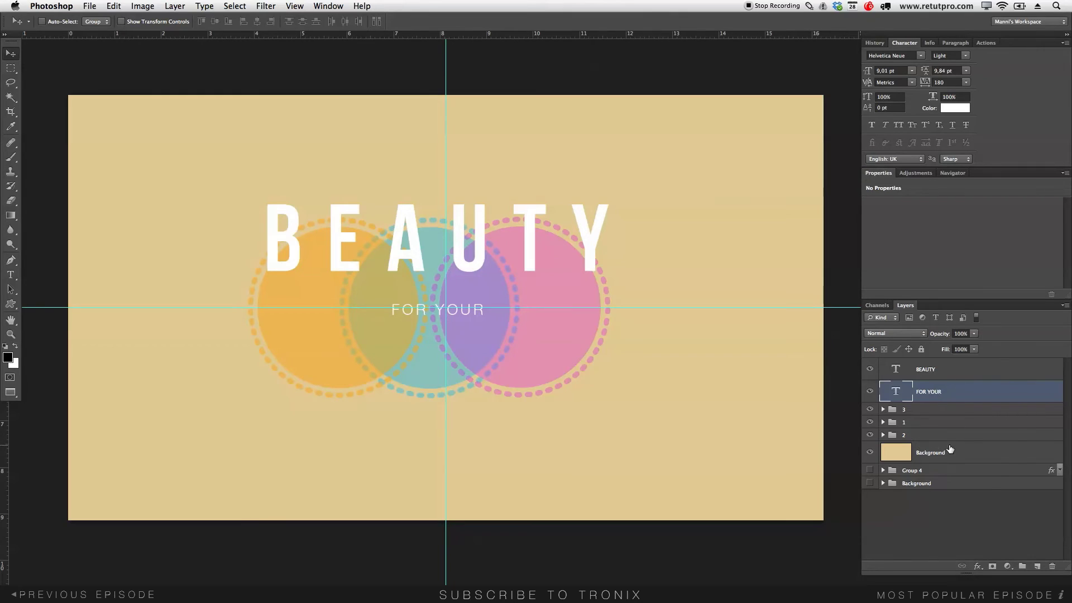
- Select both text layers with badge groups 1, 2 and 3 and shift them right until the middle badge is centred on the vertical guide
left_click(921, 437)
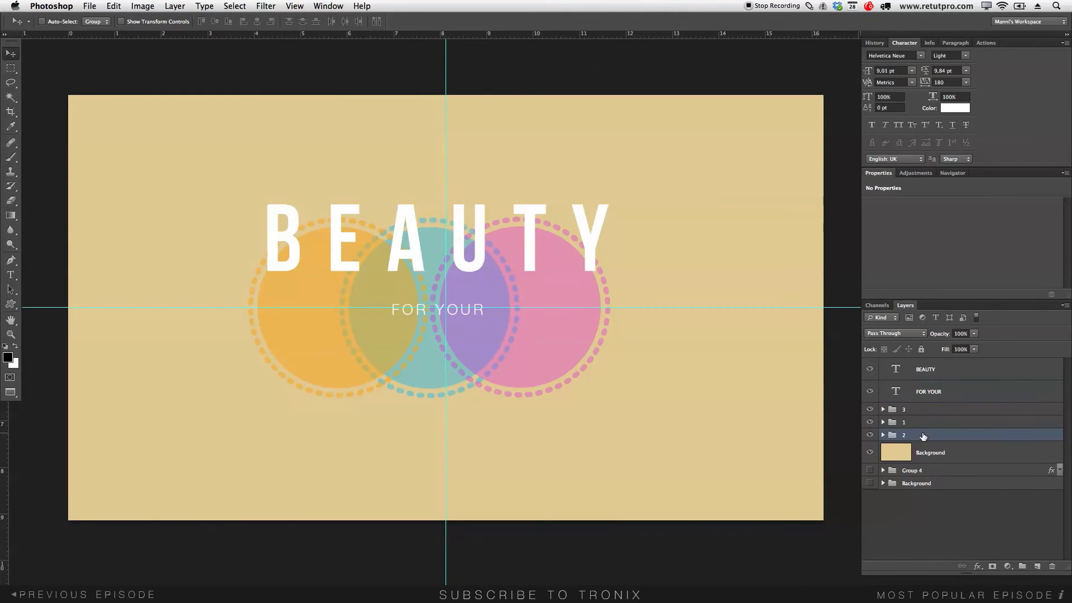
left_click(921, 422, "shift")
left_click(922, 415, "shift")
left_click(956, 392, "shift")
left_click(954, 373, "shift")
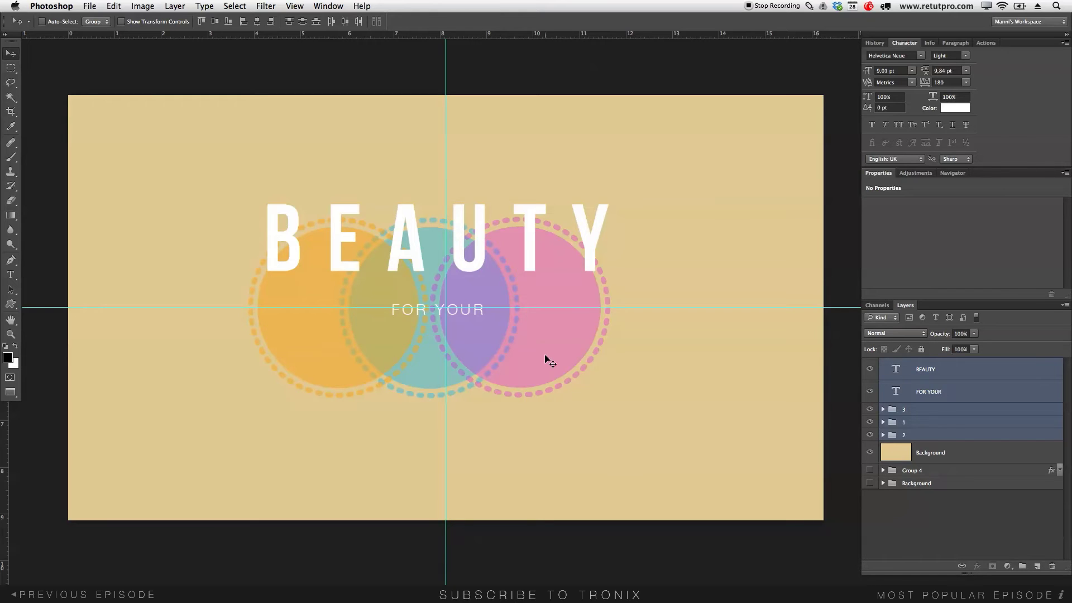
left_click_drag(544, 357, 553, 349)
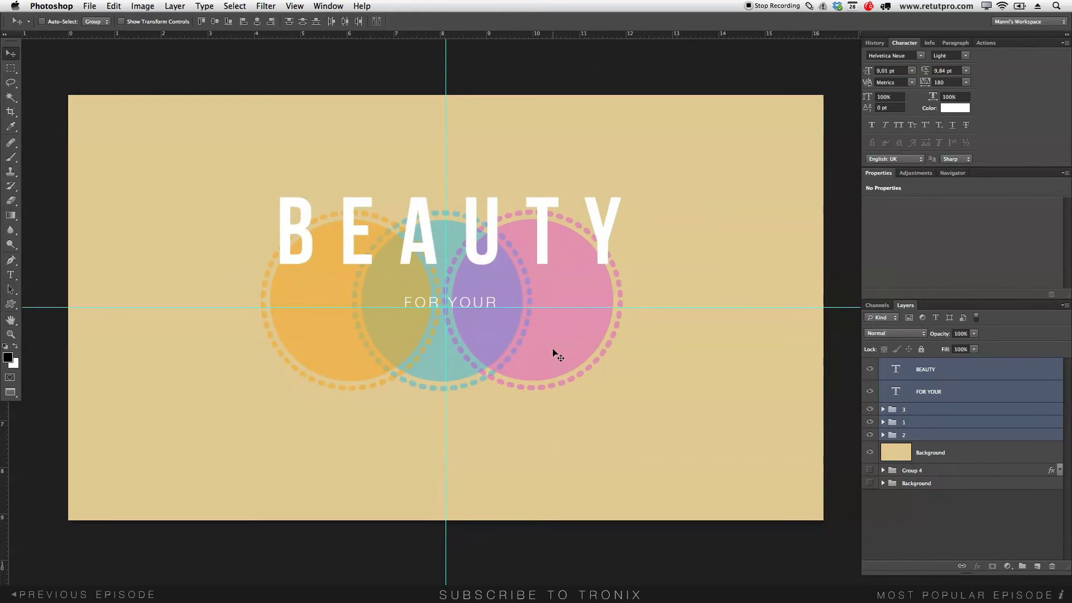
key("Right")
key("Right")
key("Right")
key("Right")
key("Right")
key("Right")
key("Right")
key("Right")
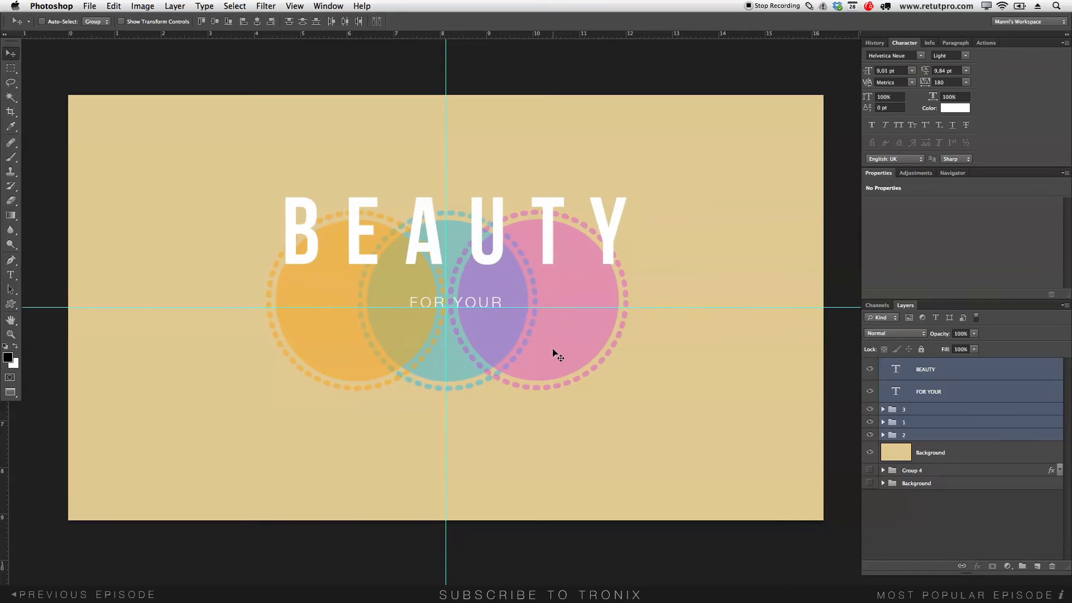
key("Left")
key("Left")
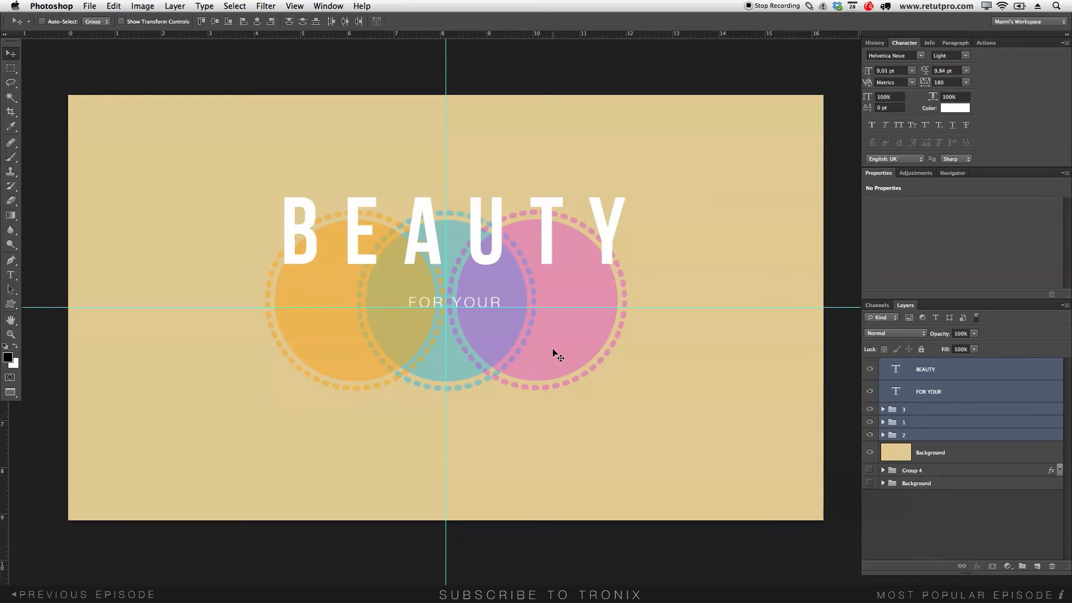
- Nudge the selected texts and badges down until the badges are centred on the horizontal guide
key("Down")
key("Down")
key("Down")
key("Down")
key("Down")
key("Down")
key("Down")
key("Down")
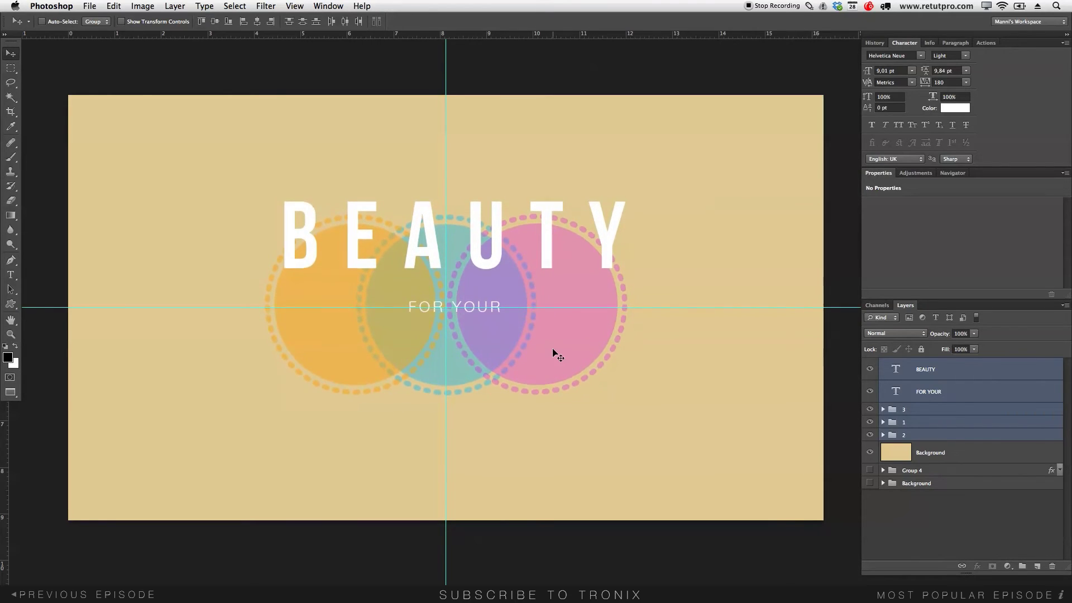
key("Down")
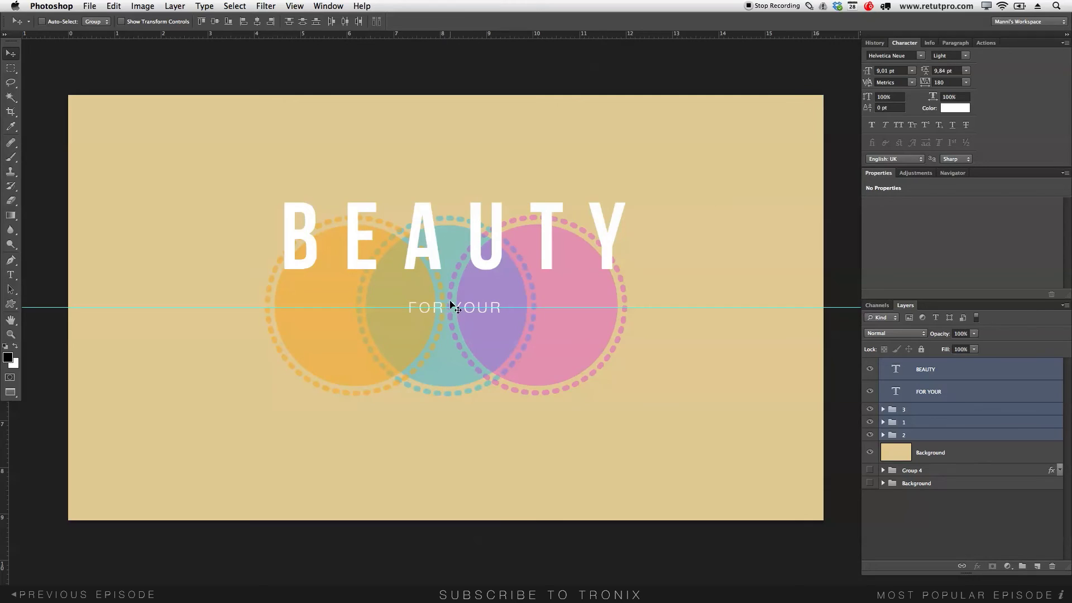
- Select only the FOR YOUR caption and shift it slightly left to centre it in the middle badge on the horizontal guide
left_click(1002, 375)
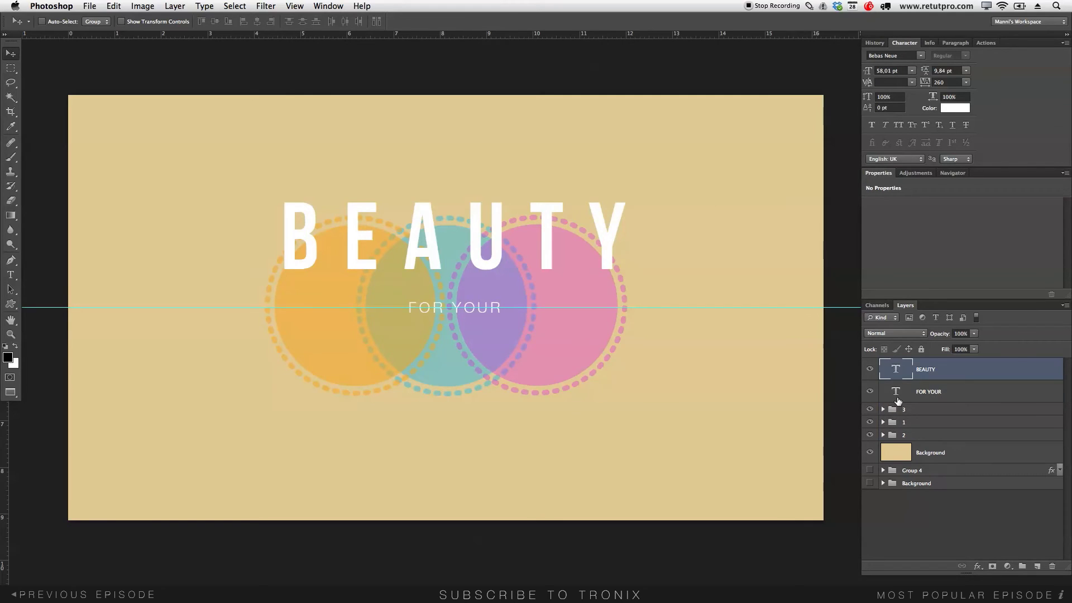
left_click(897, 393)
left_click_drag(498, 335, 496, 316)
key("Left")
key("Left")
key("Left")
key("Down")
key("Down")
key("Down")
key("Down")
key("Down")
key("Down")
key("Right")
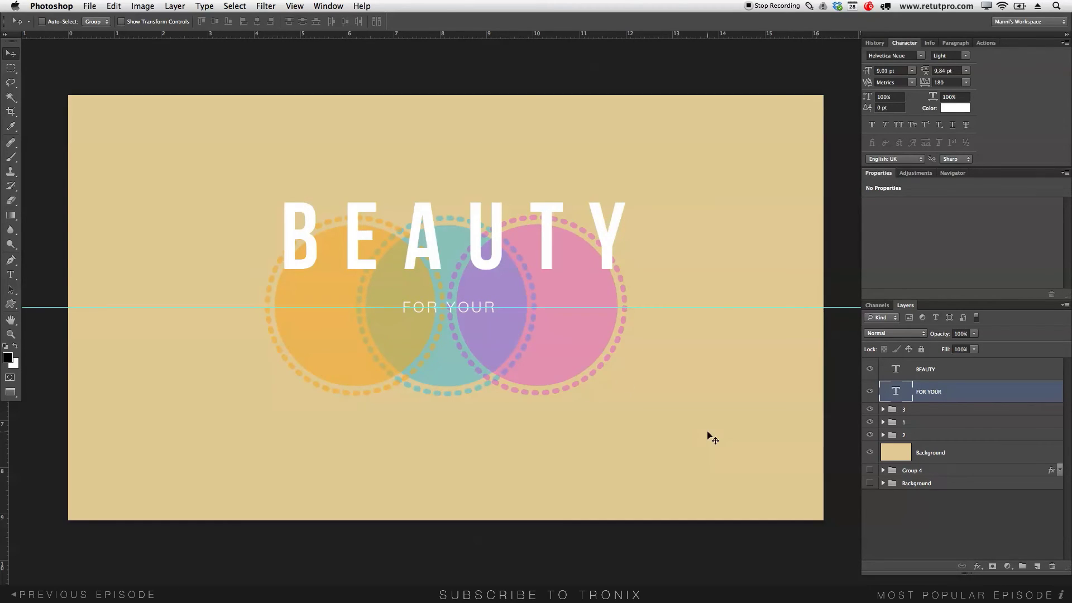
- Create a new layer named Line and place it directly below the FOR YOUR text layer
left_click(1037, 566)
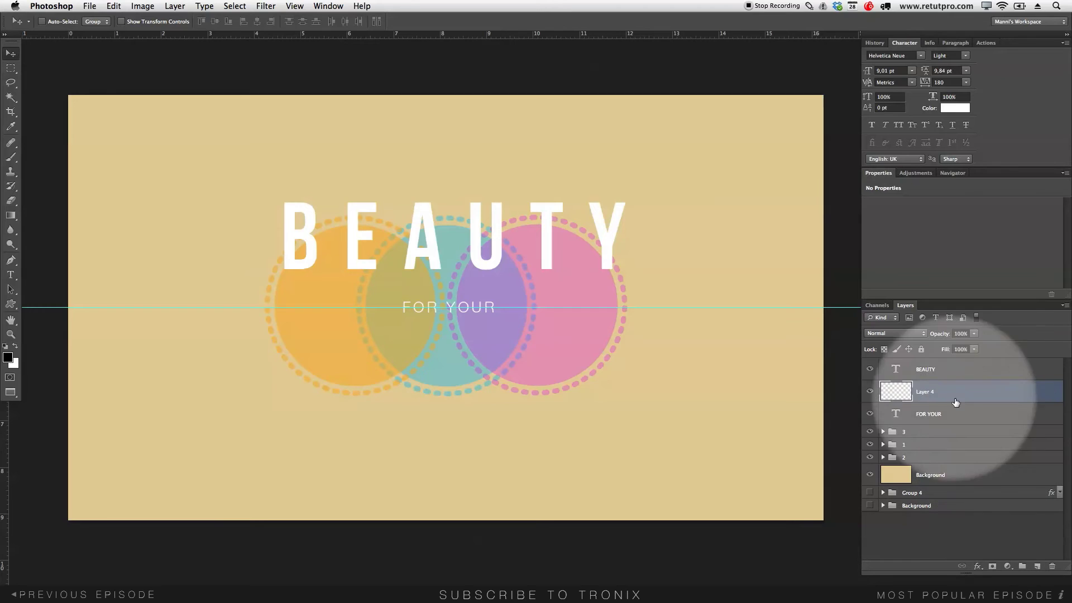
left_click_drag(956, 402, 905, 424)
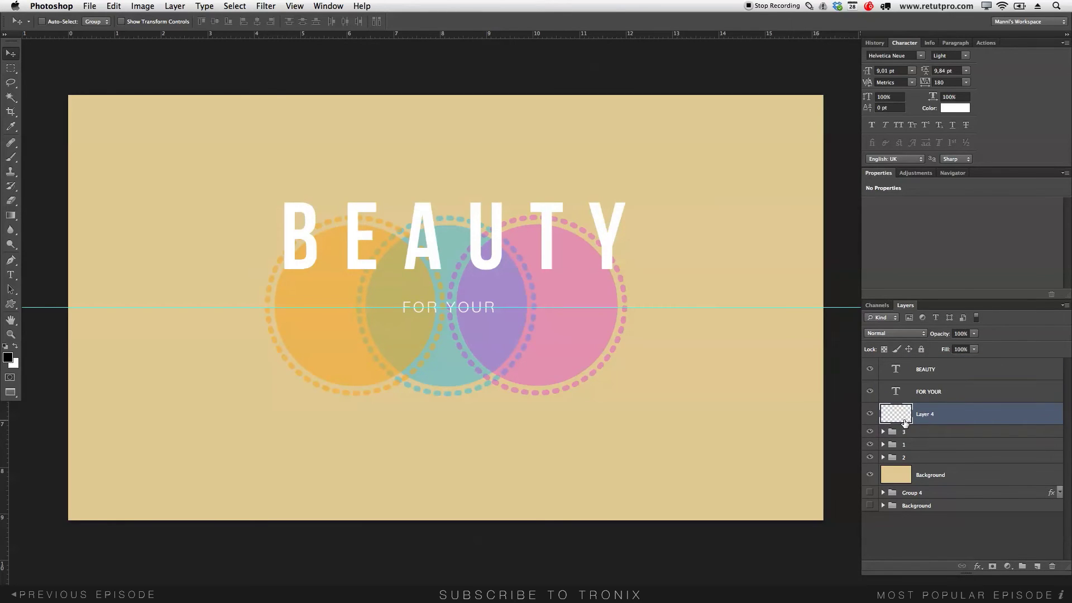
double_click(929, 416)
type("li")
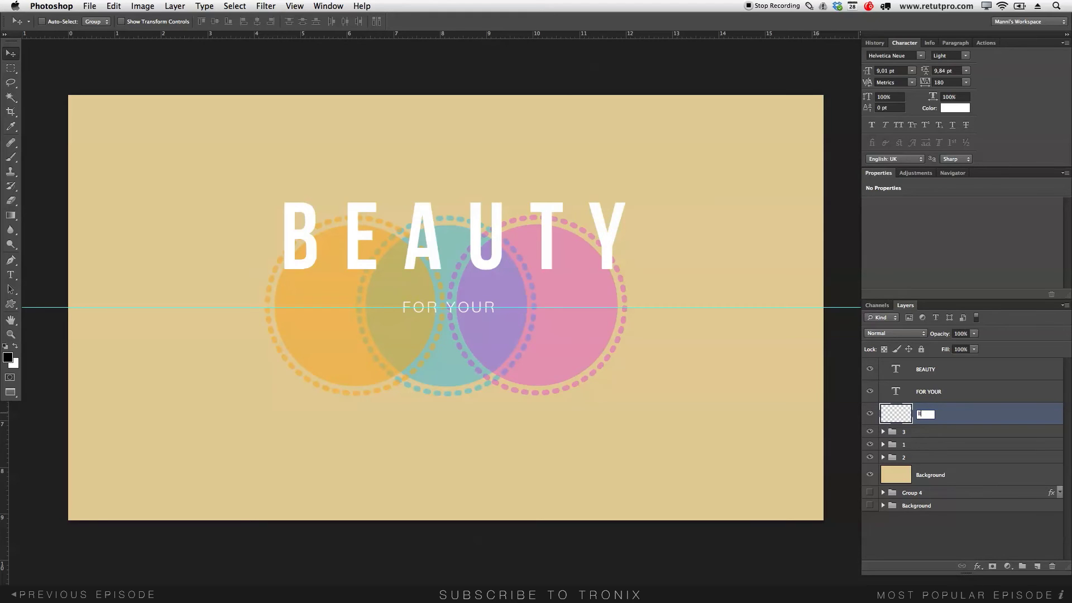
type("l")
type("ine")
key("Return")
left_click(930, 417)
- Draw a straight Pen path along the horizontal guide from the yellow badge's outer edge to the pink badge's outer edge
left_click(14, 261)
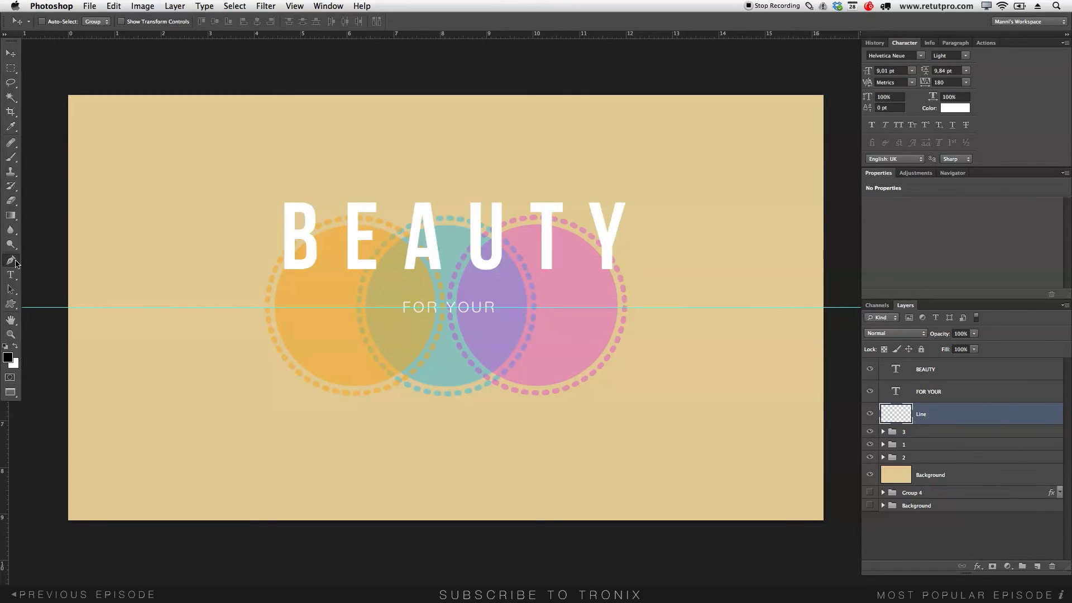
left_click(269, 308)
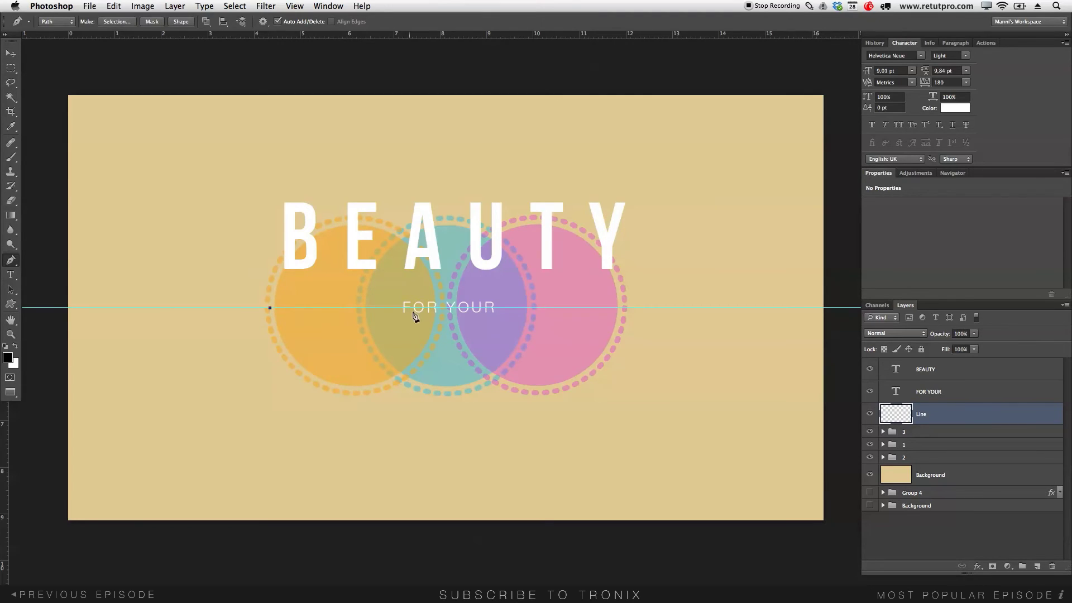
left_click(623, 307)
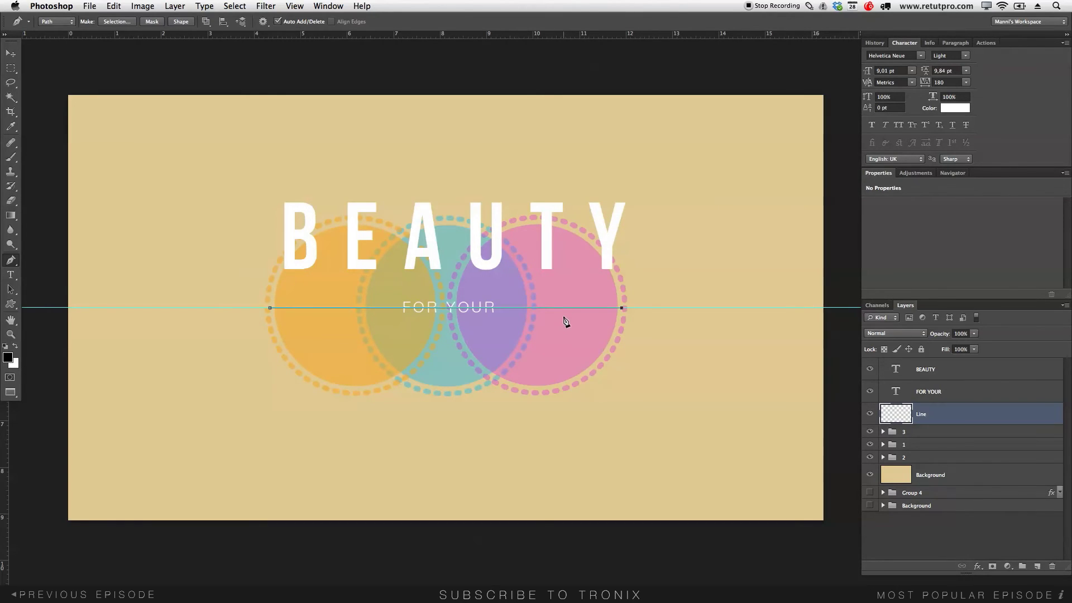
- Try stroking the straight path on the Line layer using the Pencil with Simulate Pressure enabled
right_click(563, 323)
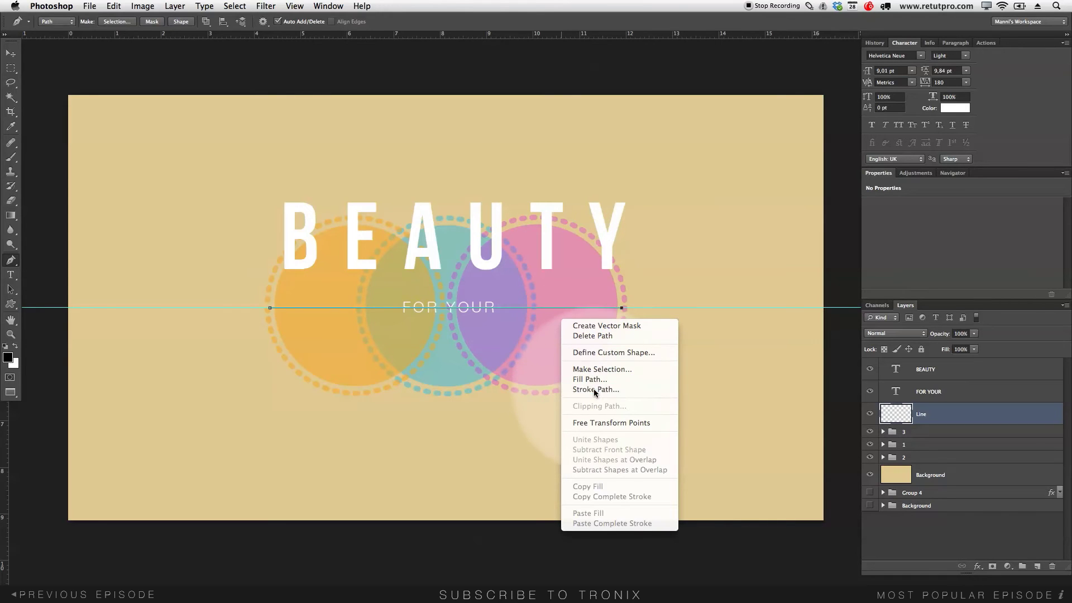
left_click(594, 389)
left_click(601, 400)
mouse_move(635, 373)
left_mouse_down()
mouse_move(487, 436)
mouse_move(473, 372)
left_mouse_up()
left_click(494, 384)
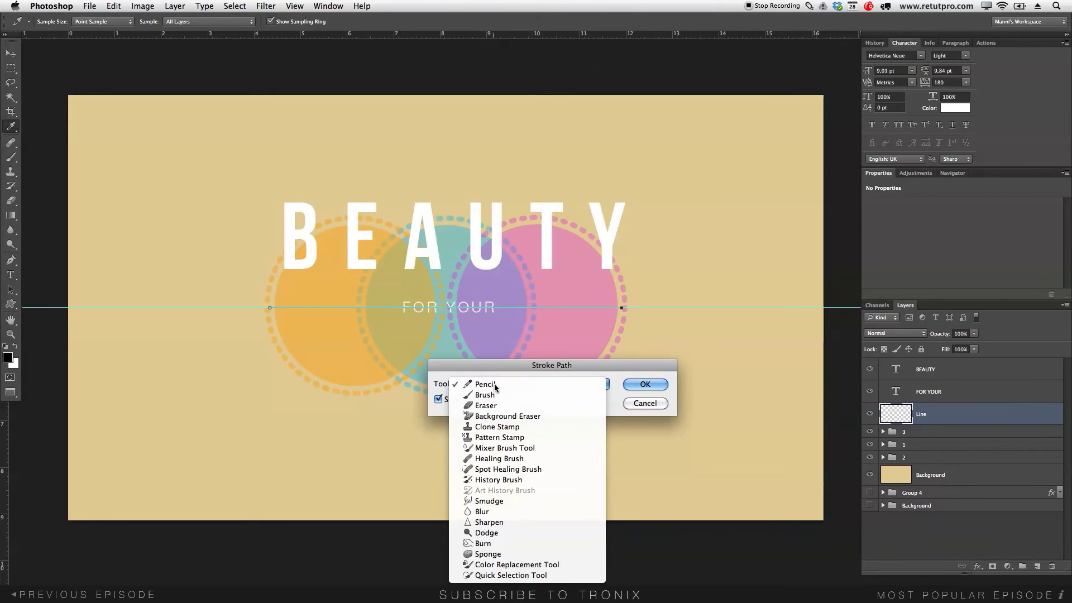
left_click(495, 384)
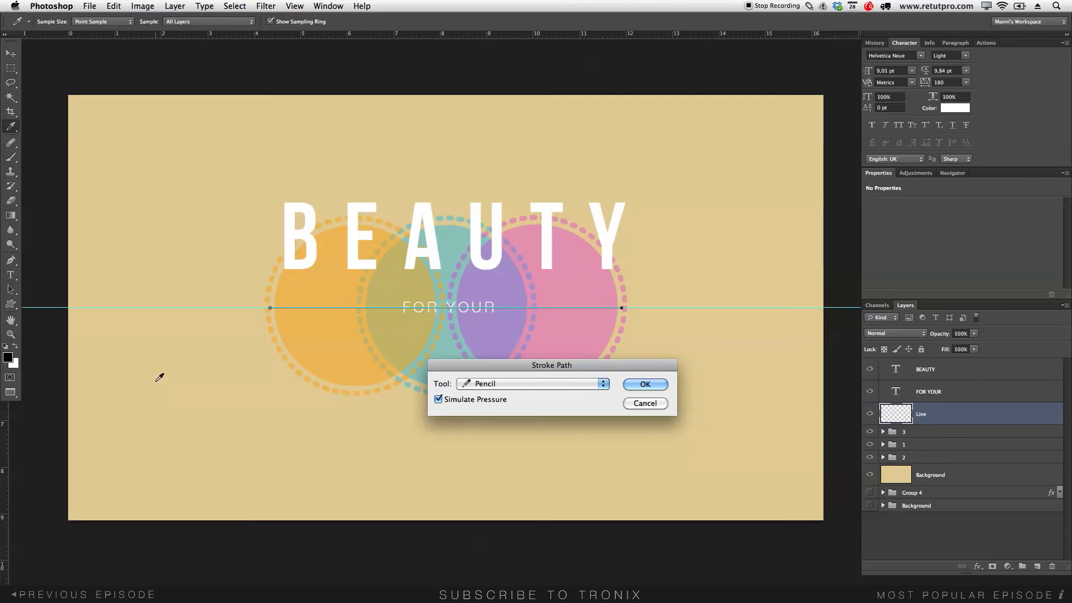
left_click(3, 360)
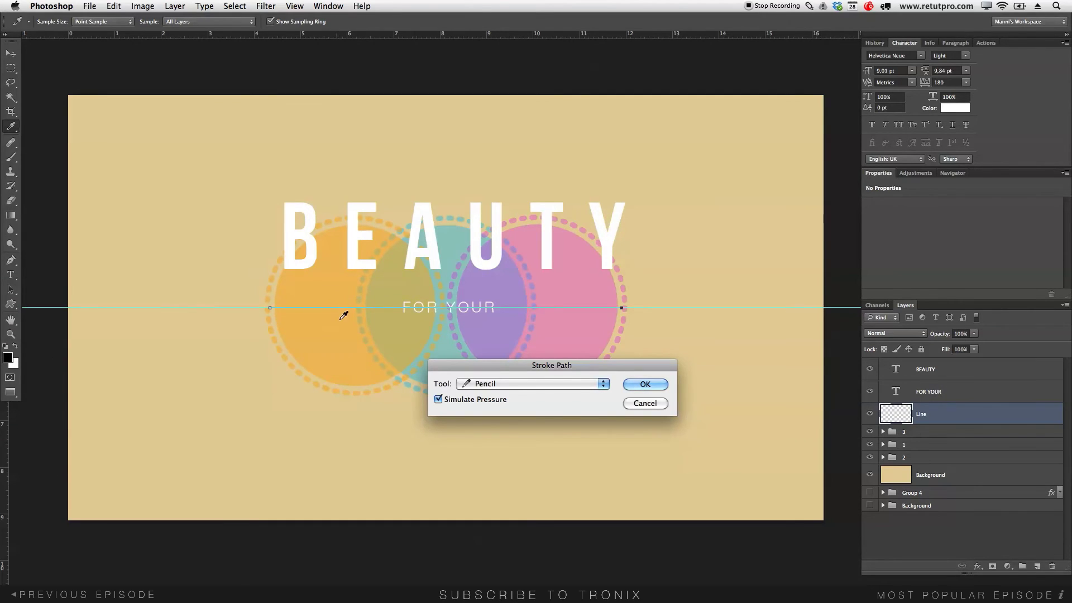
left_click(639, 387)
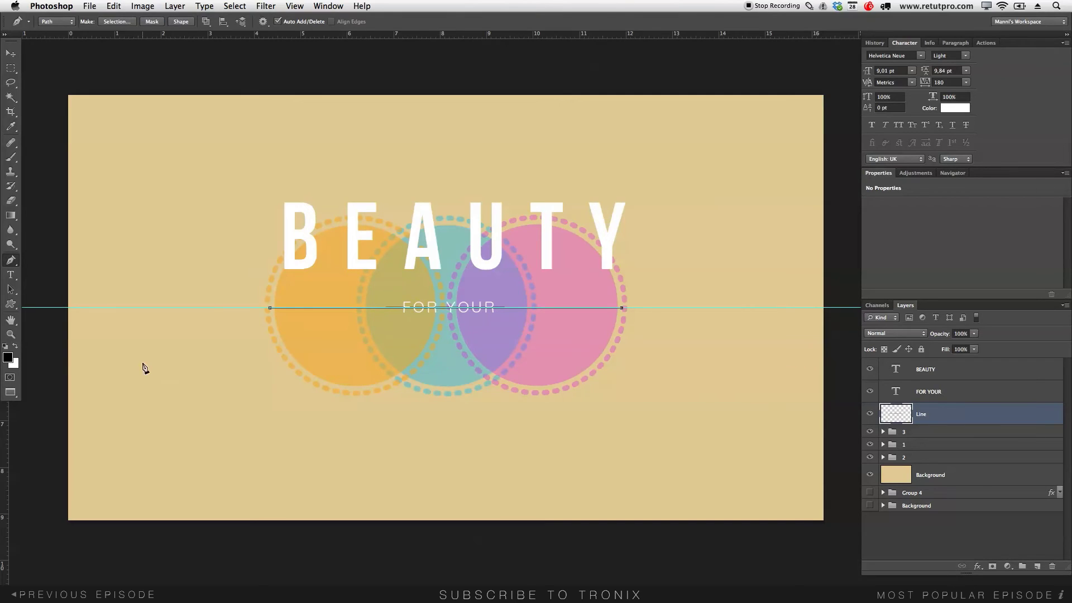
- Revert the document to the New Anchor Point state, before the path was stroked
left_click(12, 359)
left_click(875, 43)
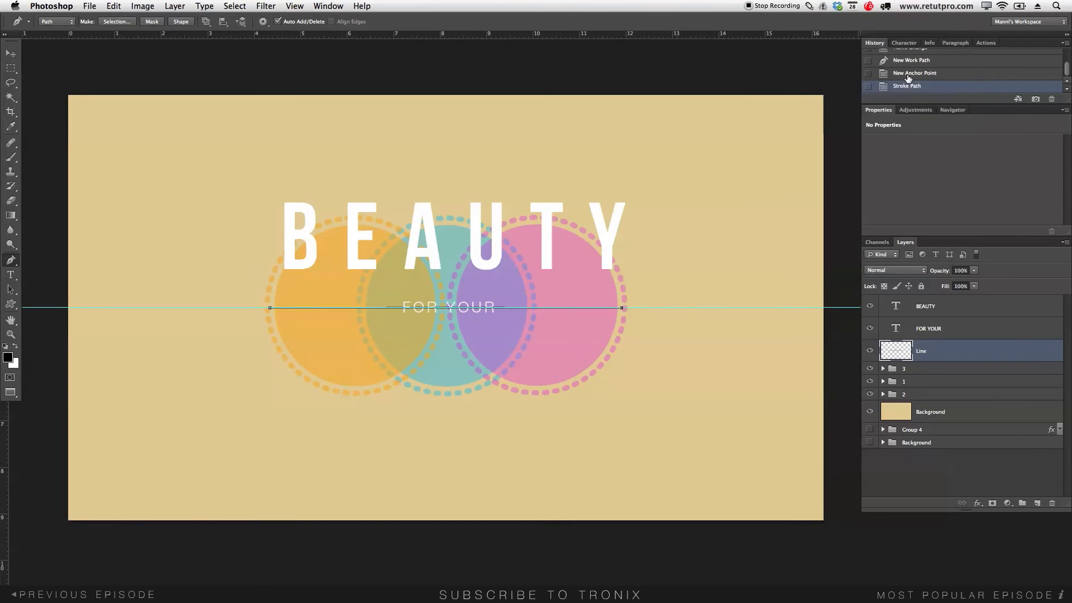
left_click(907, 73)
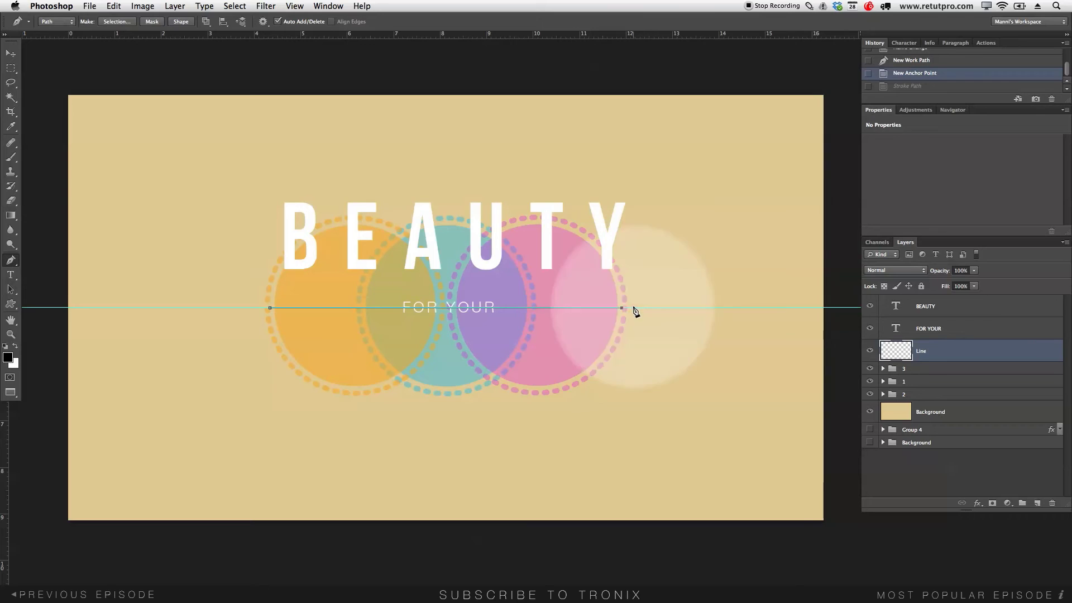
- Stroke the straight path on the Line layer in white using the Pencil with Simulate Pressure enabled
left_click(897, 44)
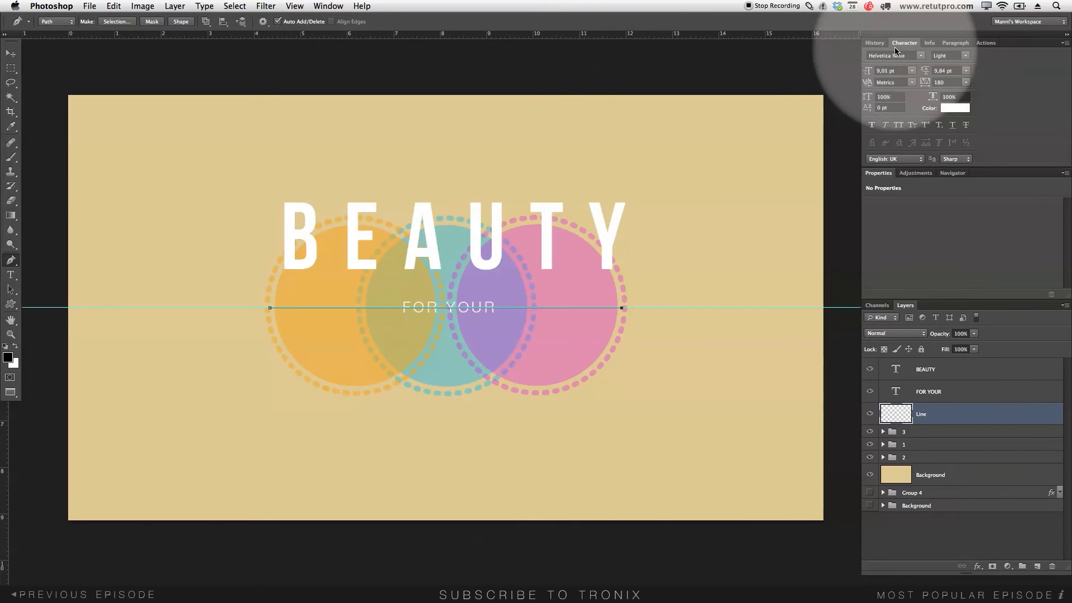
left_click(16, 346)
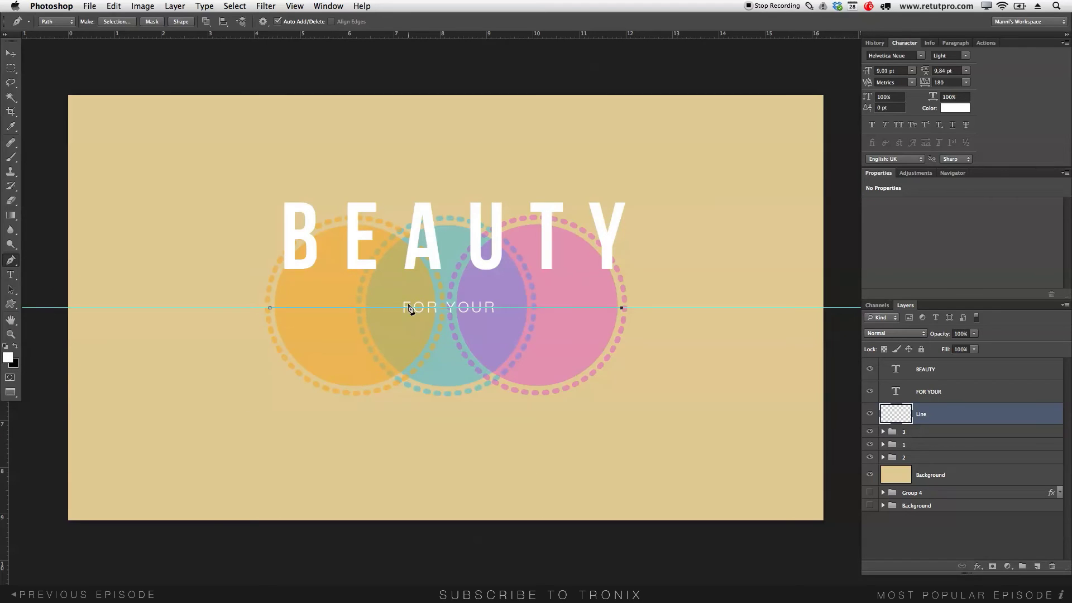
right_click(412, 325)
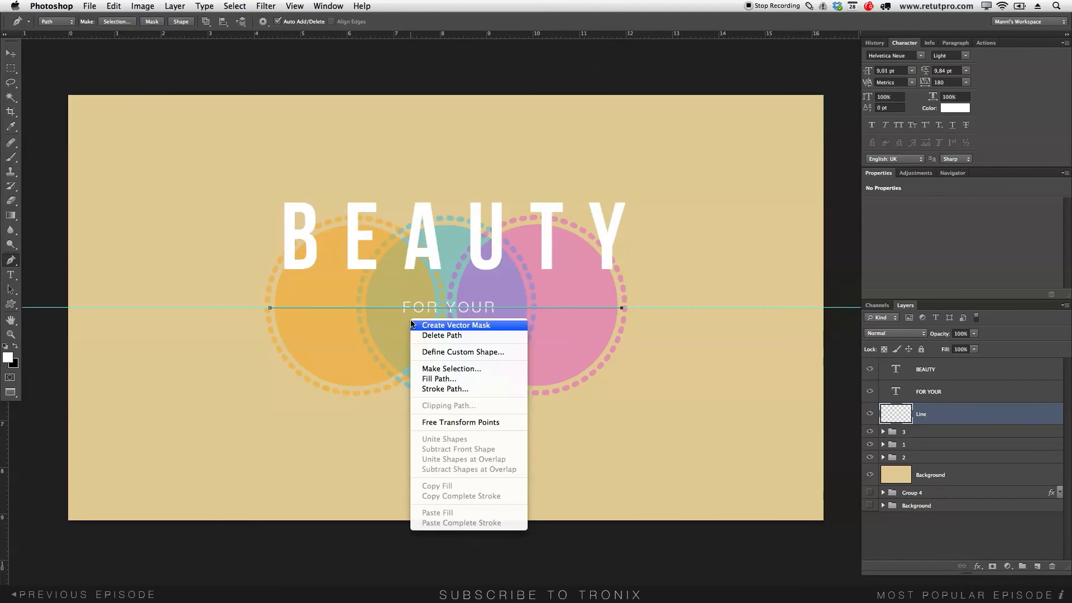
left_click(435, 391)
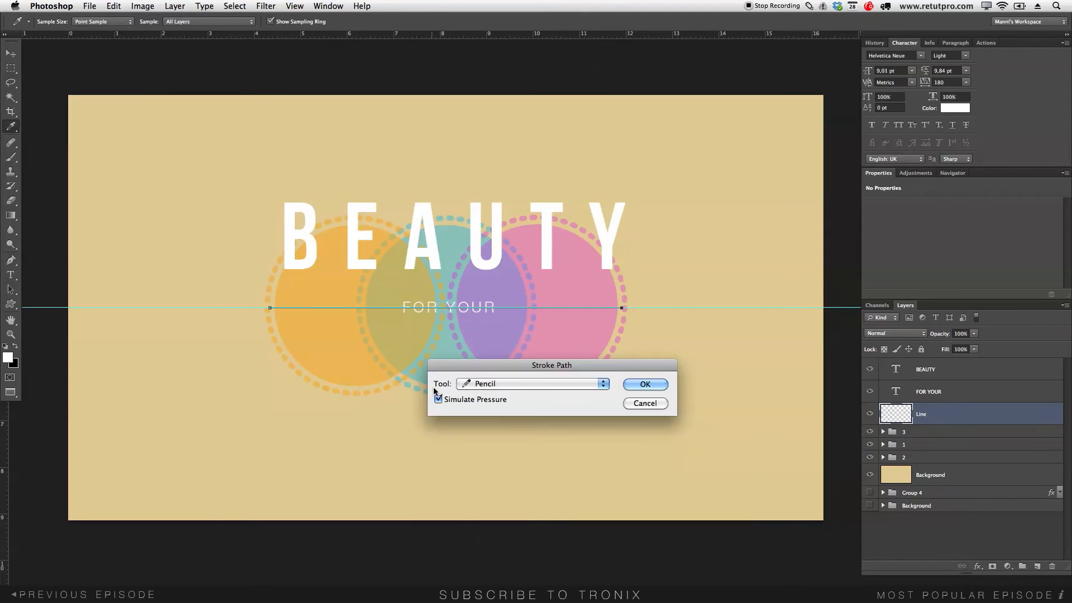
left_click(643, 384)
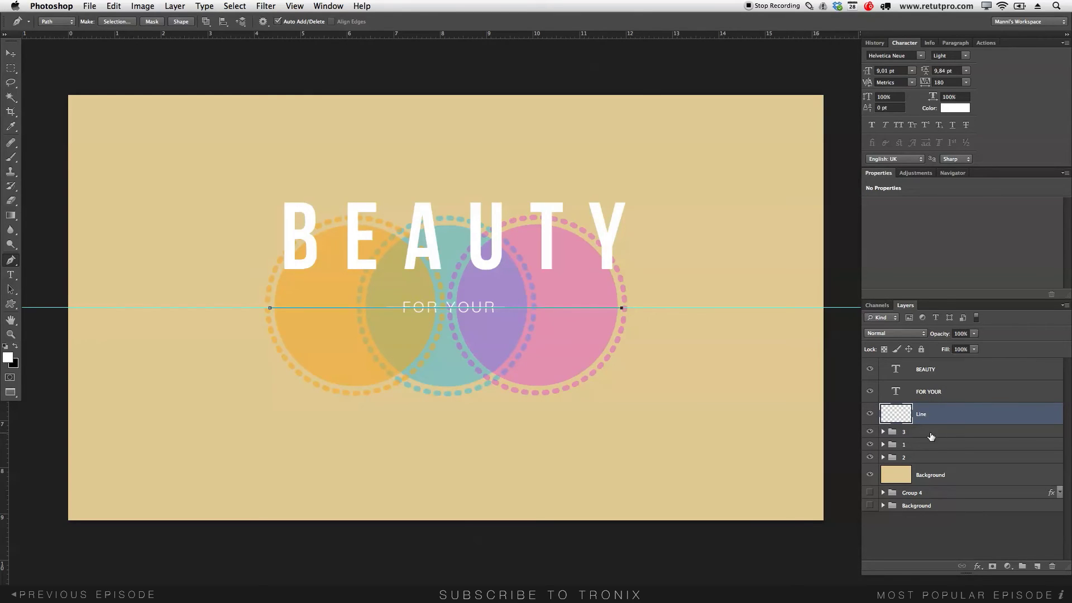
- Dismiss the stroked path and remove the horizontal guide from the canvas
key("Return")
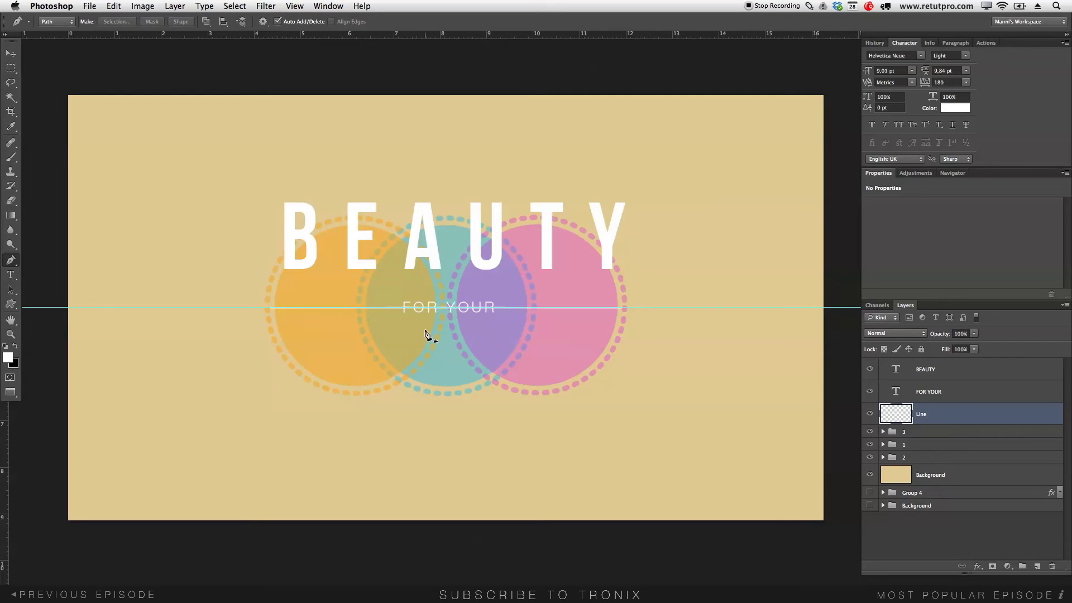
key("v")
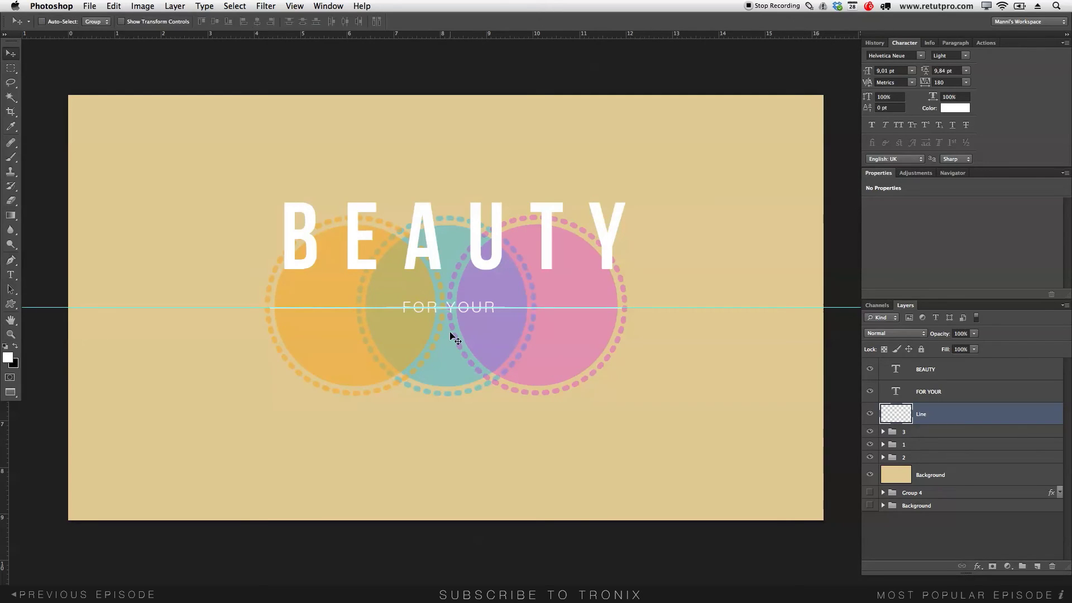
left_click_drag(661, 307, 673, 35)
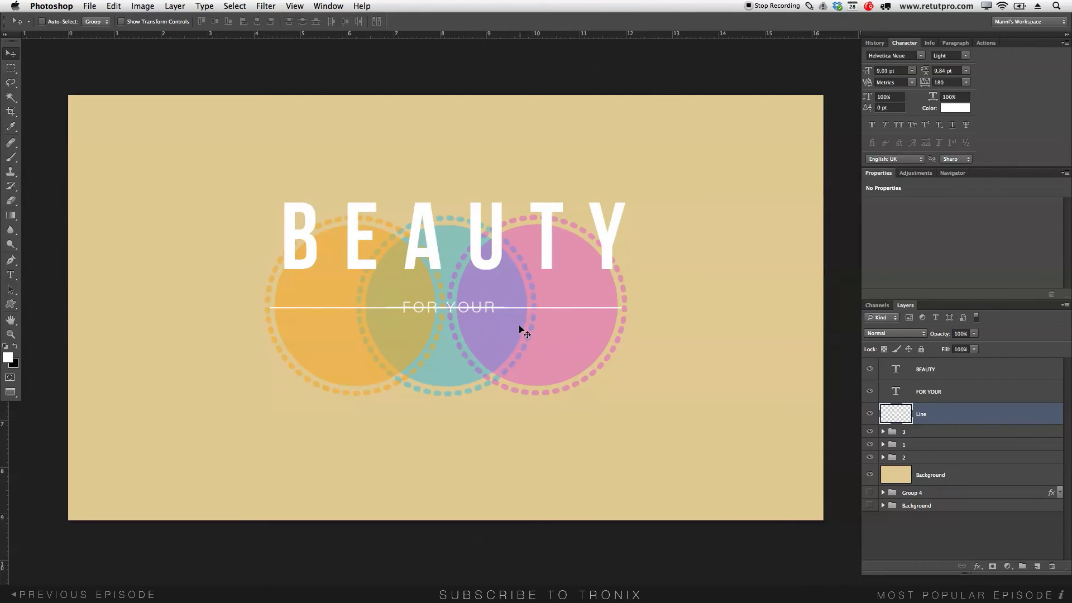
- Hide the FOR YOUR text layer and delete the uneven thickness along the upper edge of the white line using a rectangular selection
key("z")
left_click_drag(461, 320, 482, 320)
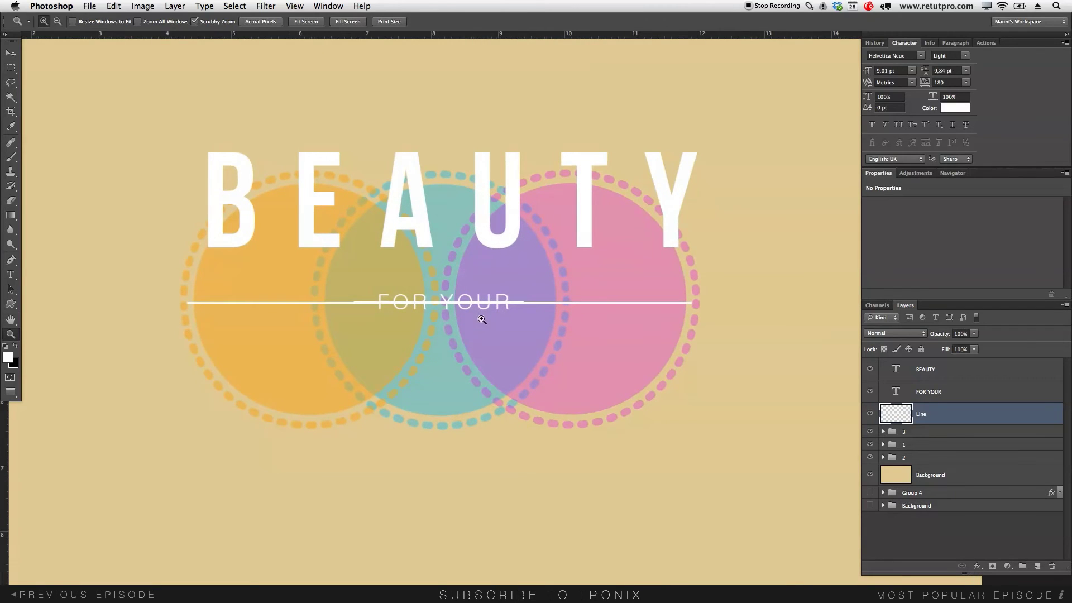
left_click_drag(376, 349, 364, 285)
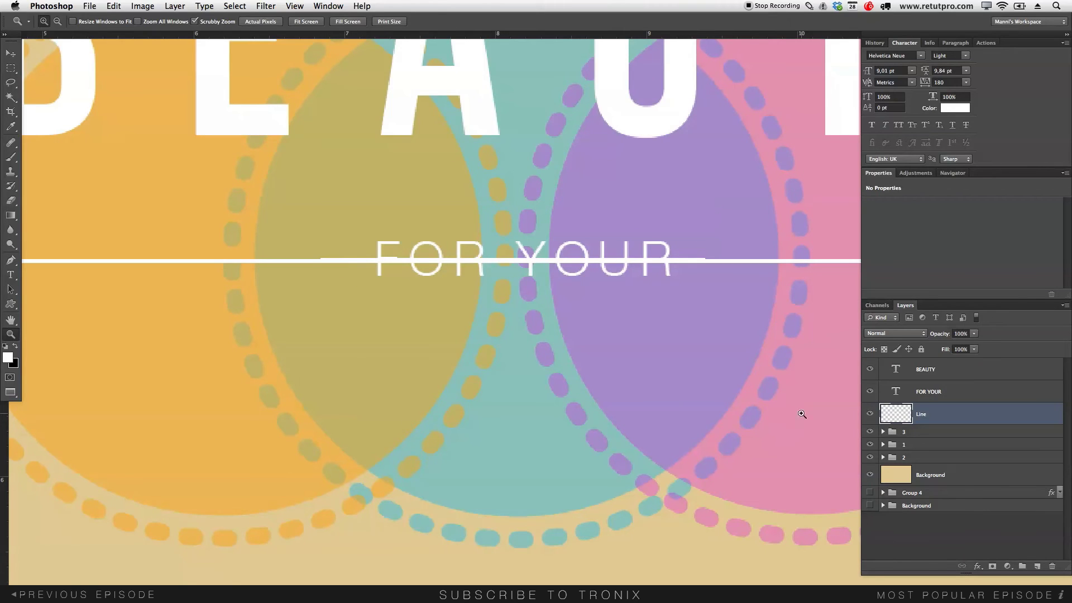
left_click(869, 391)
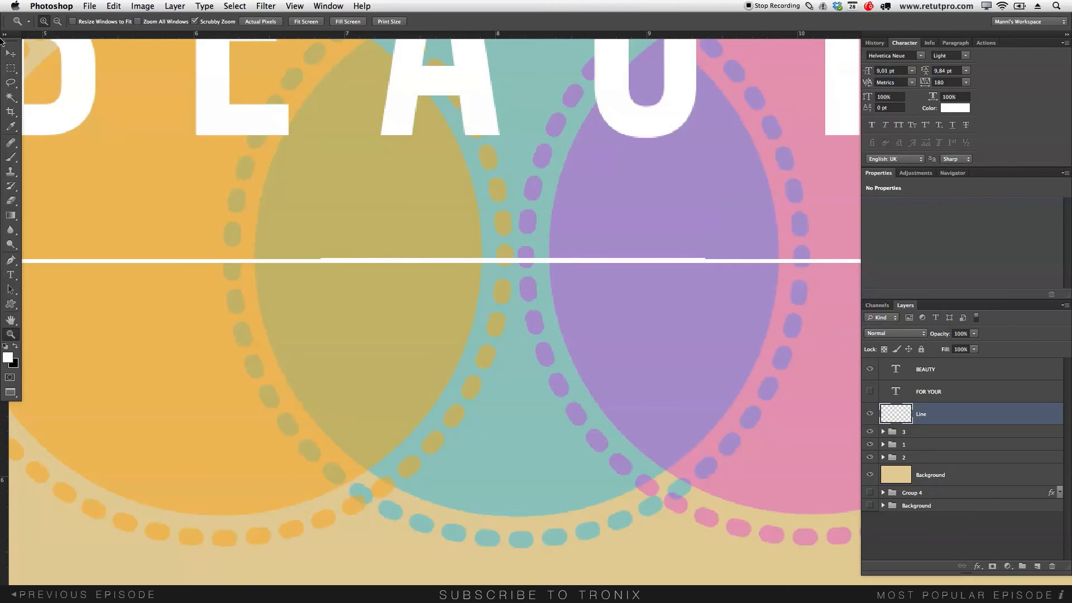
left_click(11, 68)
left_click_drag(239, 129, 746, 258)
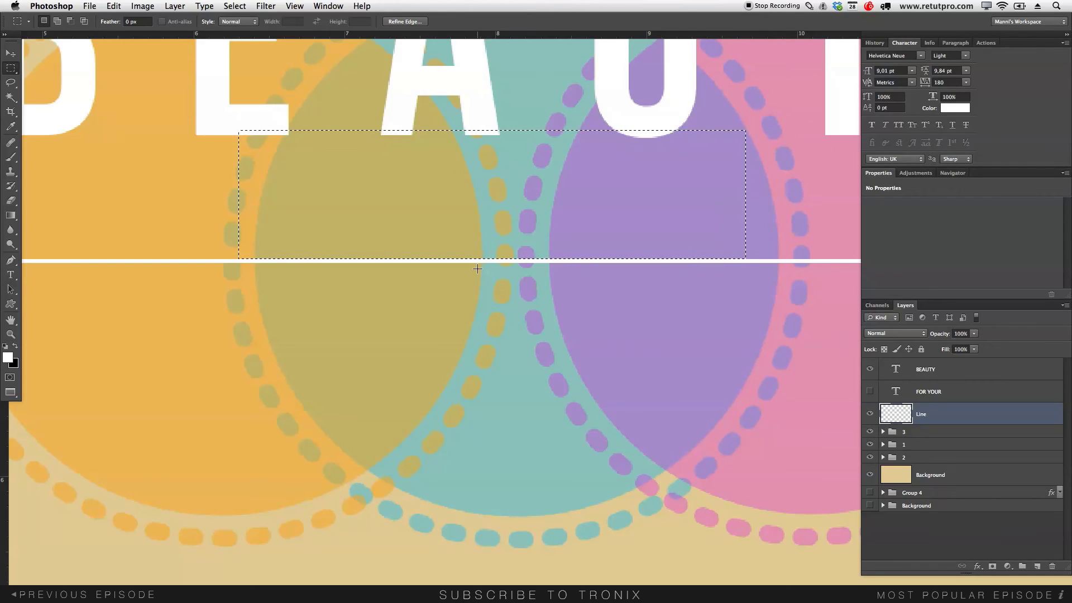
key("super+d")
- Show the FOR YOUR text layer again and nudge the white line up slightly to centre it on the text
key("z")
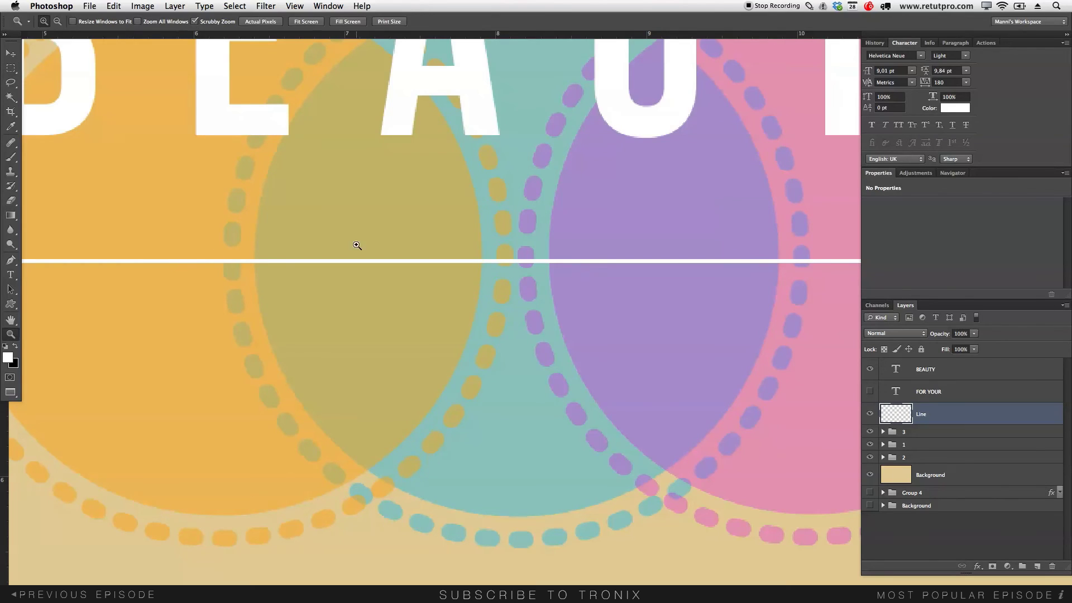
left_click(397, 252, "alt")
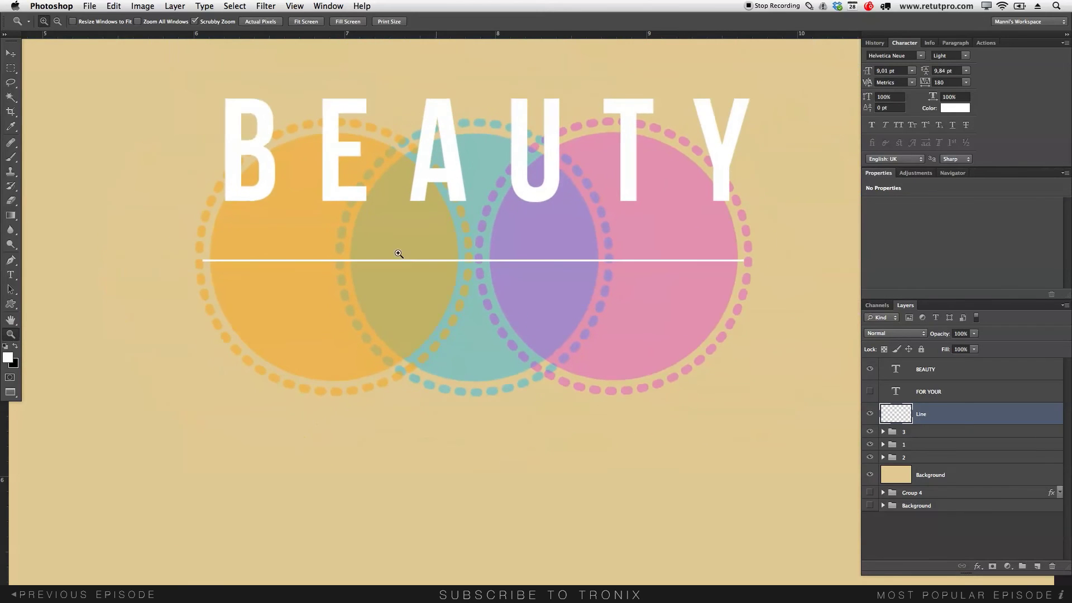
left_click(621, 192, "alt")
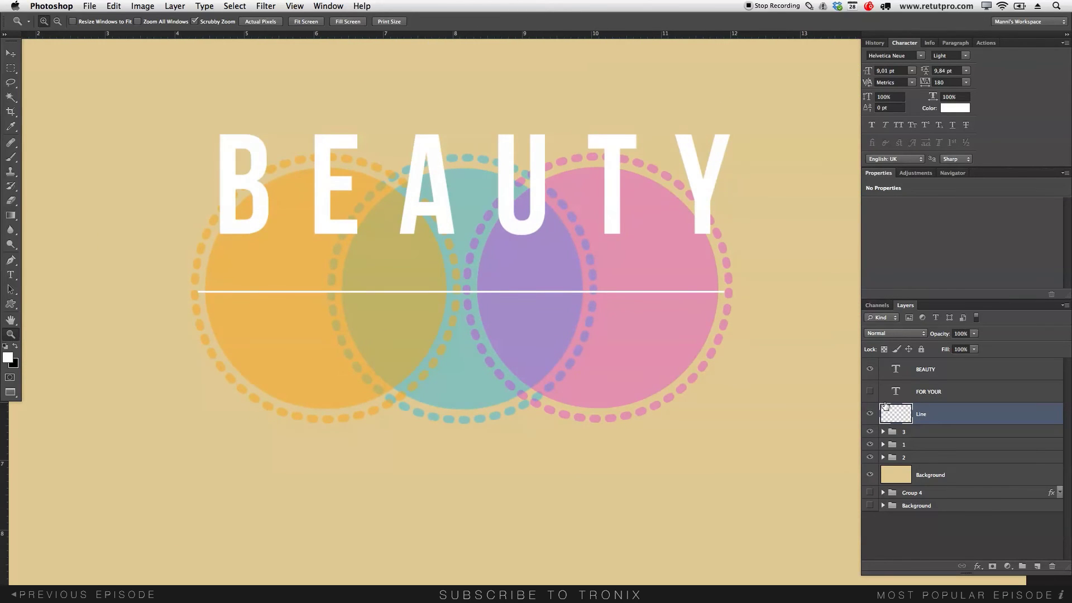
left_click(870, 391)
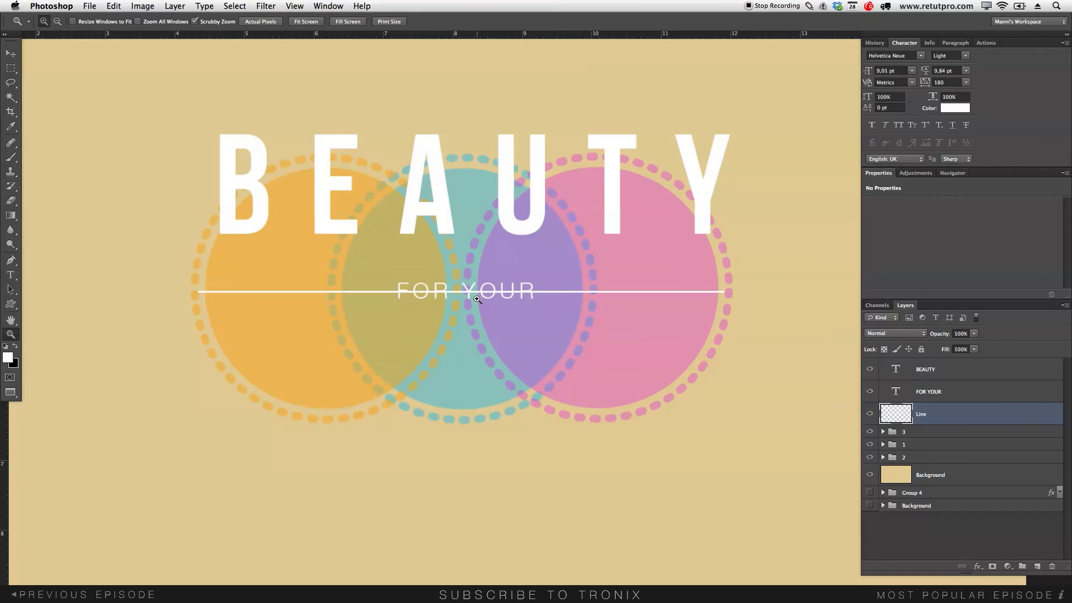
key("v")
key("Up")
key("Up")
key("Up")
key("Up")
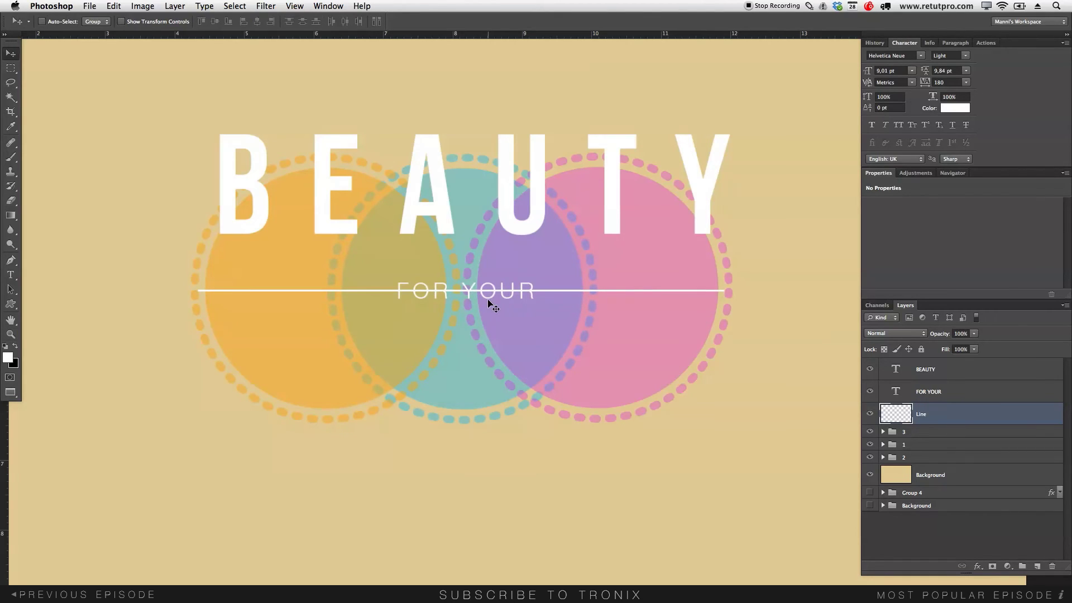
- Delete the part of the line behind FOR YOUR on the Line layer using a rectangular selection, and deselect
left_click(942, 414)
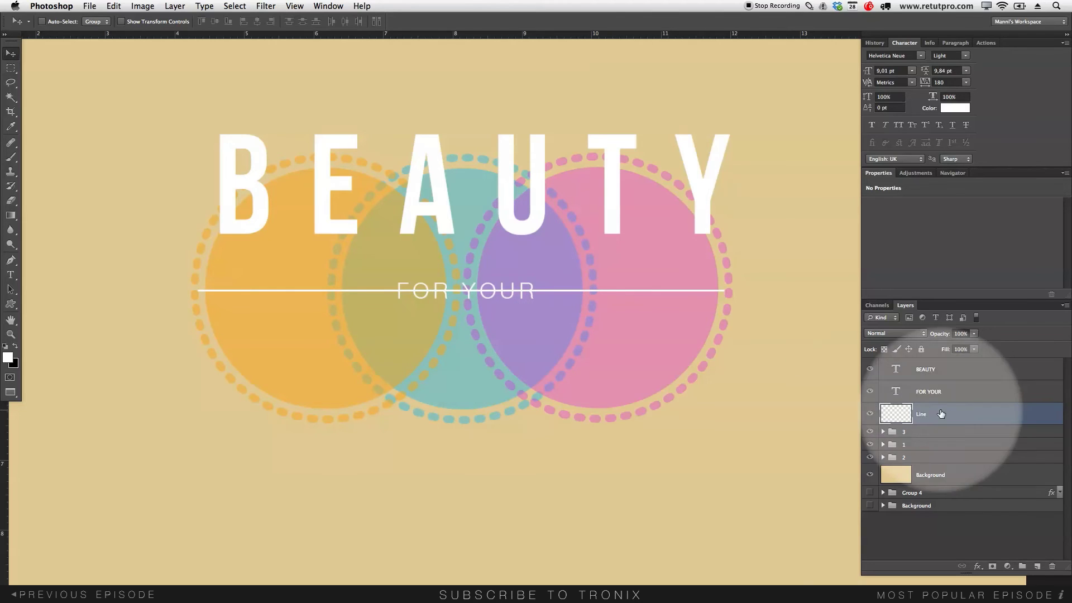
left_click(11, 68)
left_click_drag(392, 279, 534, 297)
key("Delete")
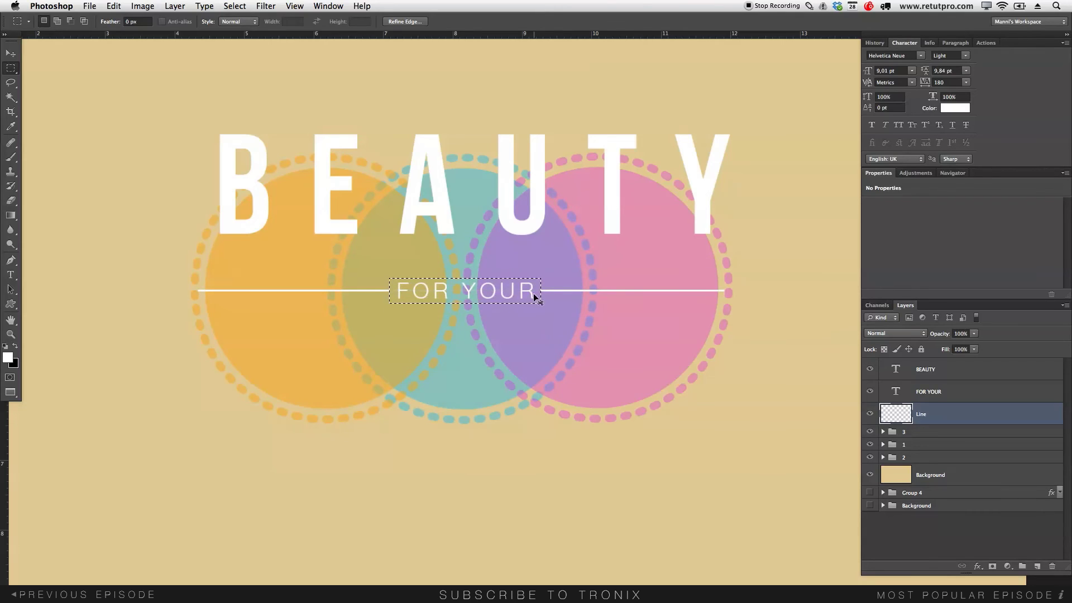
key("cmd+d")
- Duplicate the FOR YOUR text layer and move the copy down onto the lower part of the yellow badge
key("z")
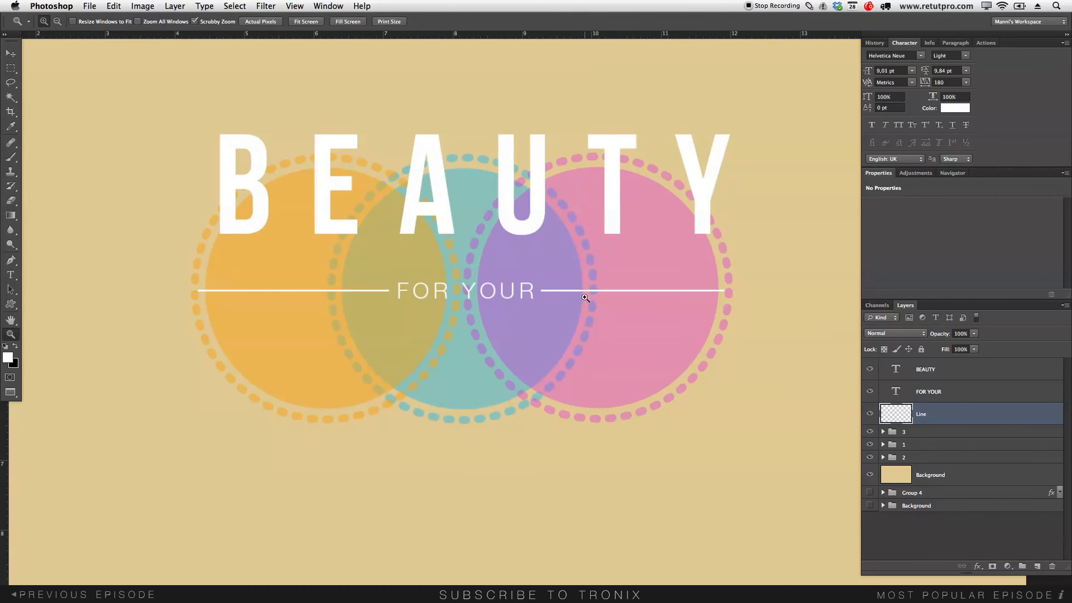
left_click_drag(582, 294, 572, 297)
left_click_drag(631, 228, 614, 249)
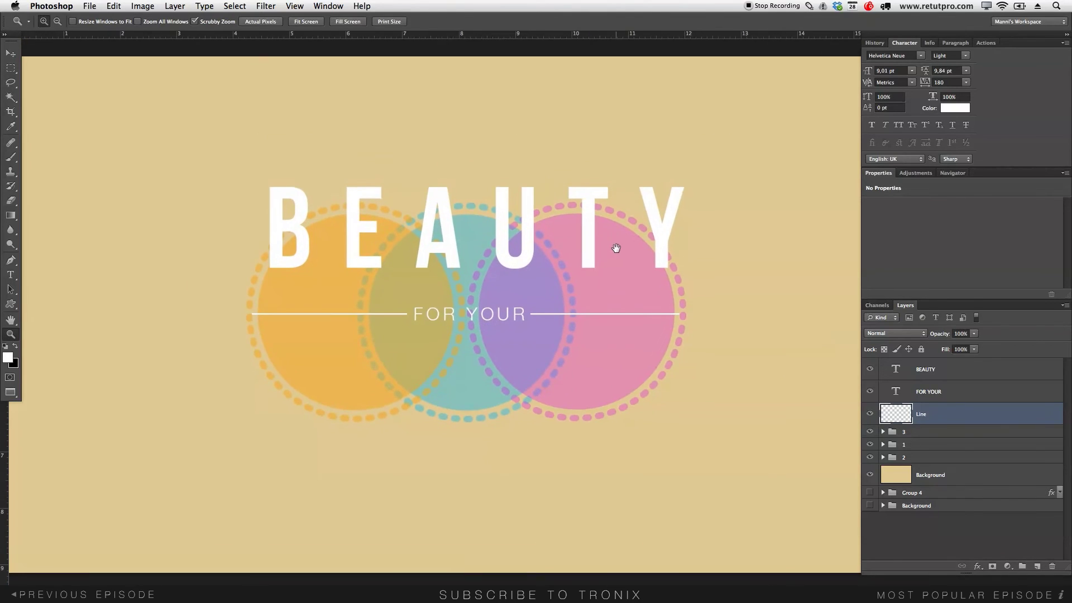
left_click(945, 395)
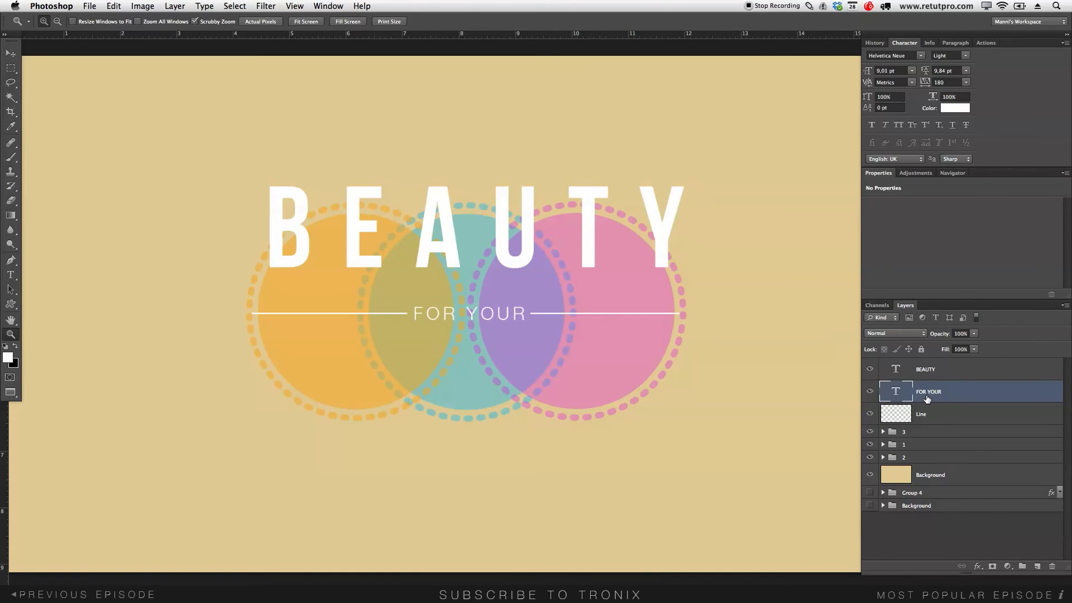
key("super+j")
key("v")
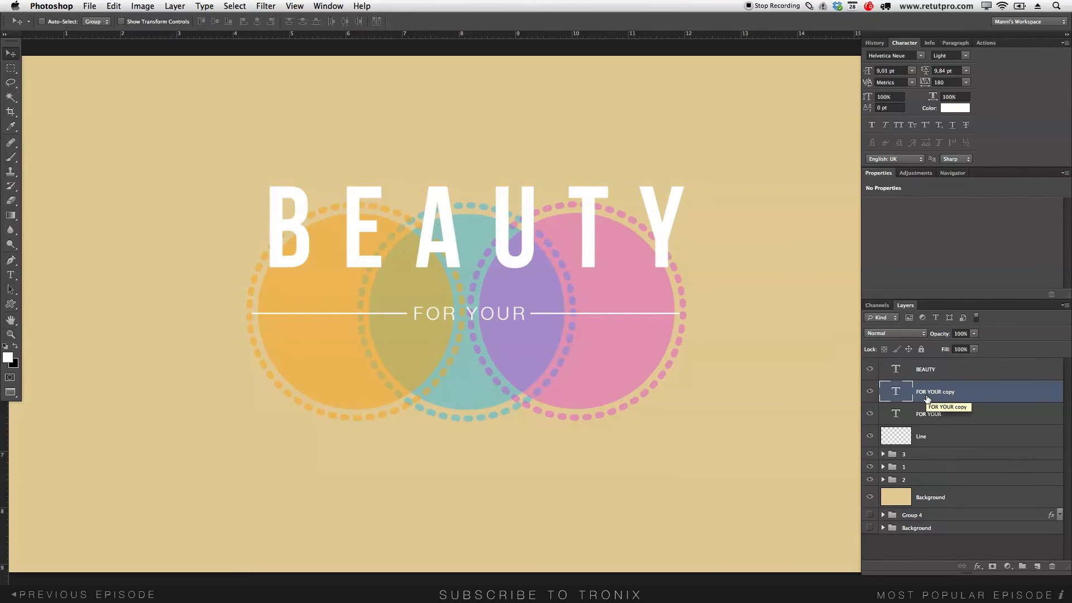
left_click_drag(474, 334, 332, 385)
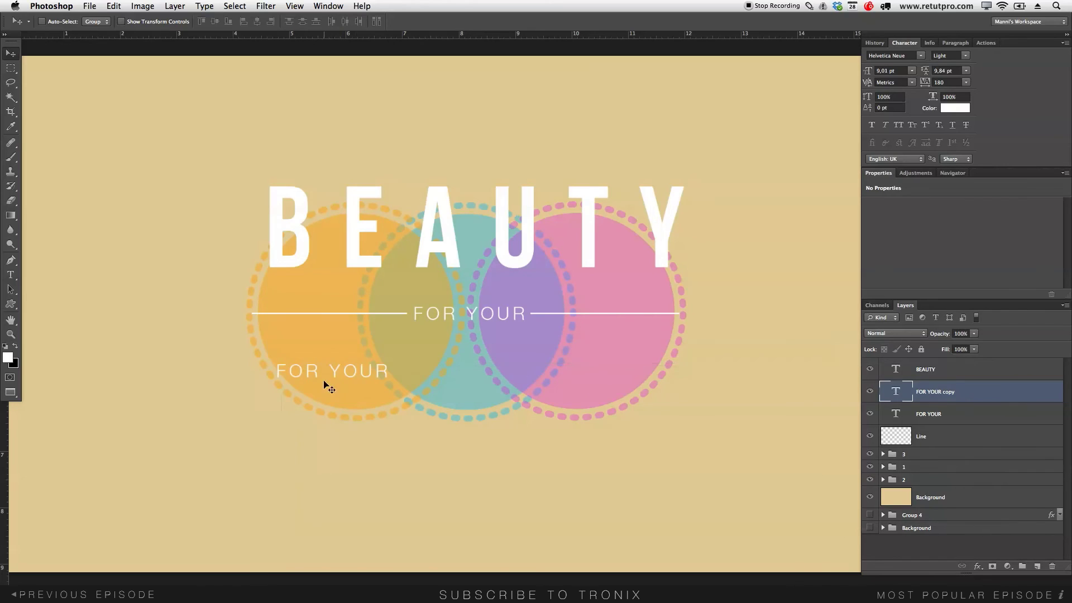
- Replace the duplicated text's wording with "MIND,BODY & SOUL"
key("t")
left_click(360, 371)
left_click_drag(398, 378, 262, 371)
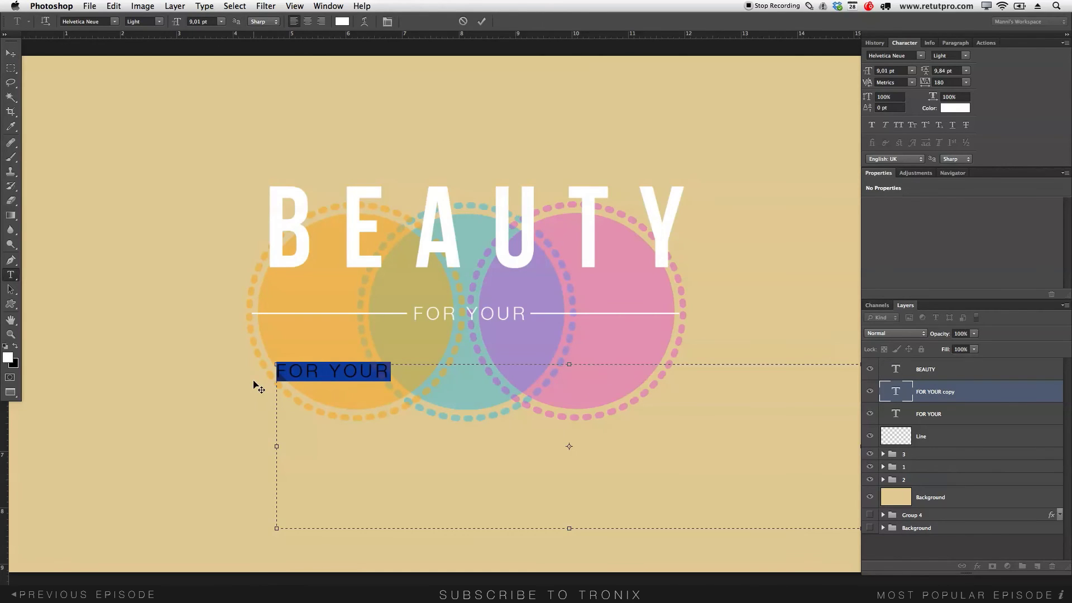
type("MIND")
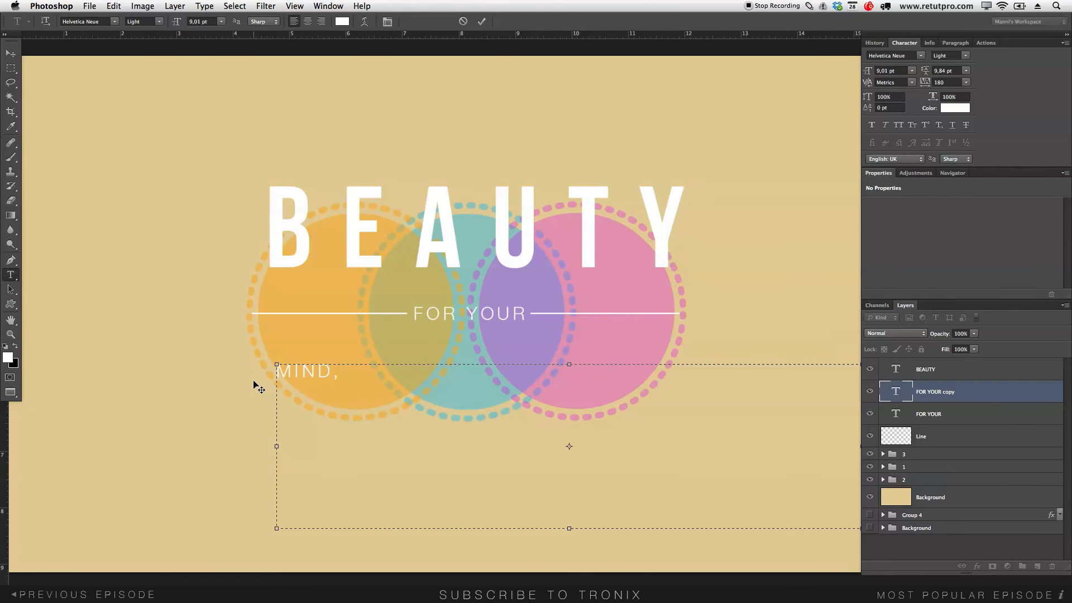
type(",BODY & SOUL")
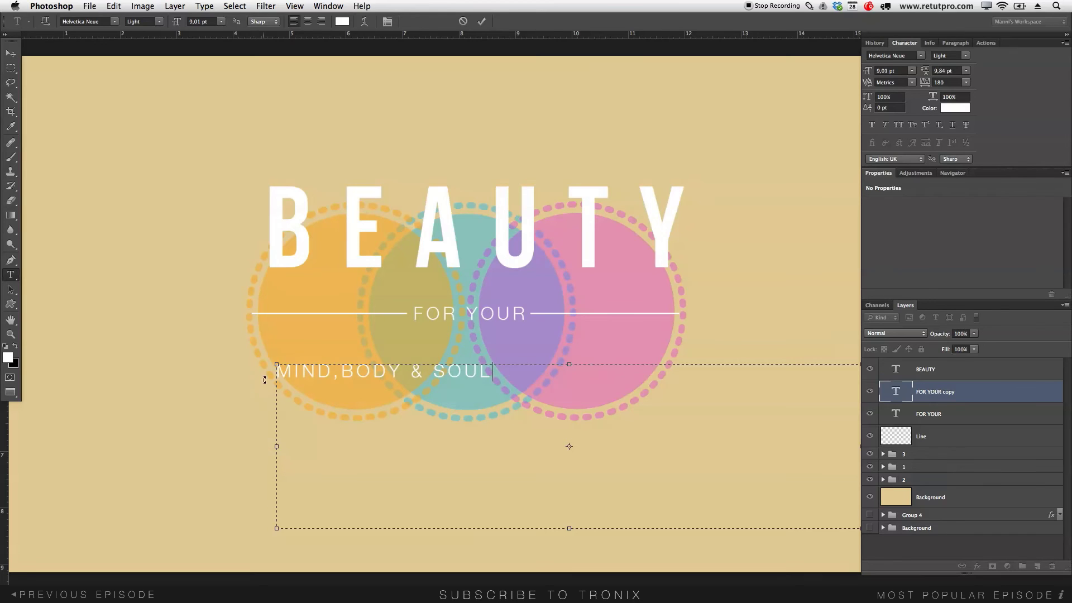
- Set the MIND,BODY & SOUL text to 16,01 pt with 280 tracking and commit the edit
left_click_drag(495, 359, 117, 389)
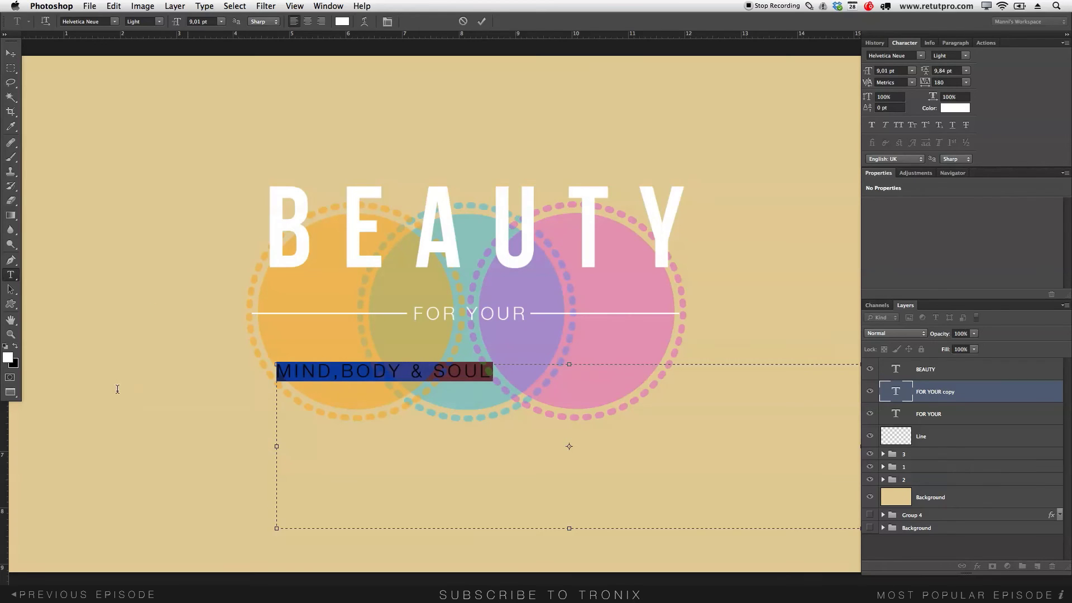
left_click(158, 23)
left_click(162, 51)
left_click_drag(176, 24, 179, 25)
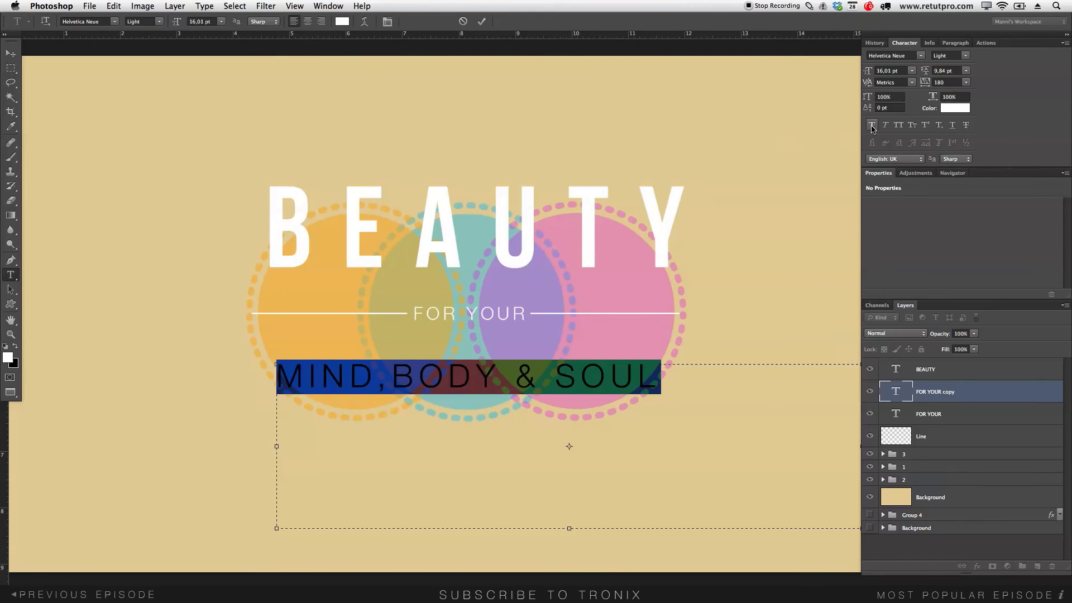
left_click_drag(928, 82, 931, 82)
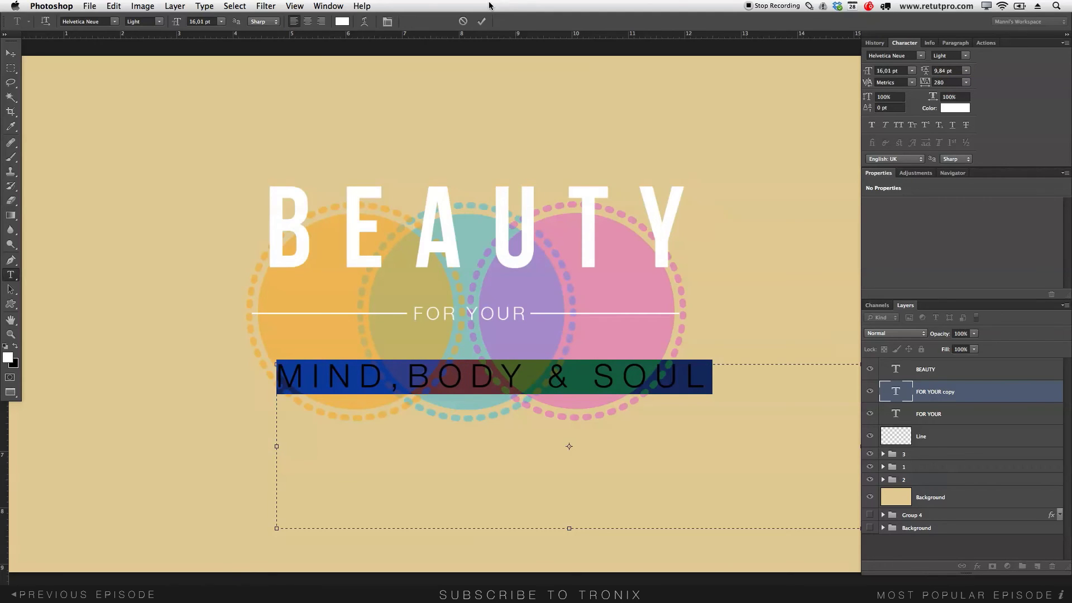
left_click(482, 21)
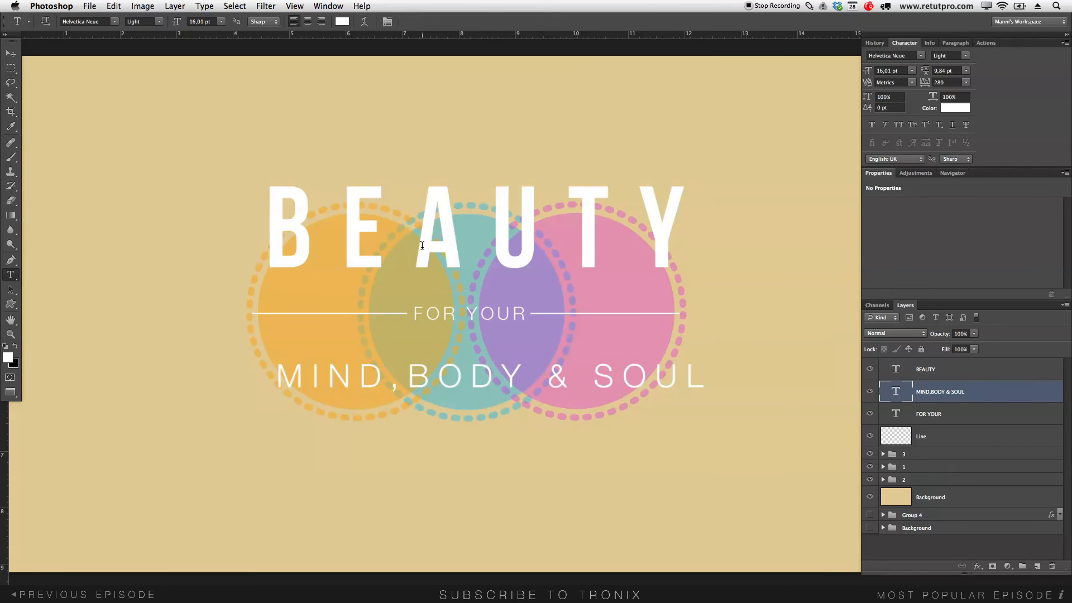
- Place a vertical guide at the outer edge of the B in BEAUTY and align the start of MIND,BODY & SOUL with it
key("z")
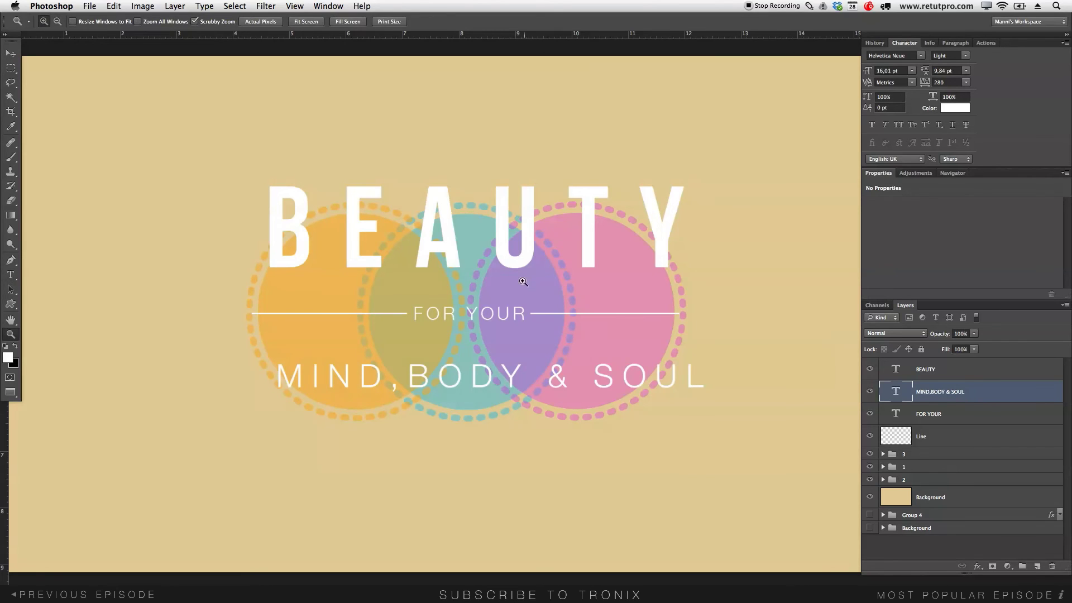
left_click(523, 282, "alt")
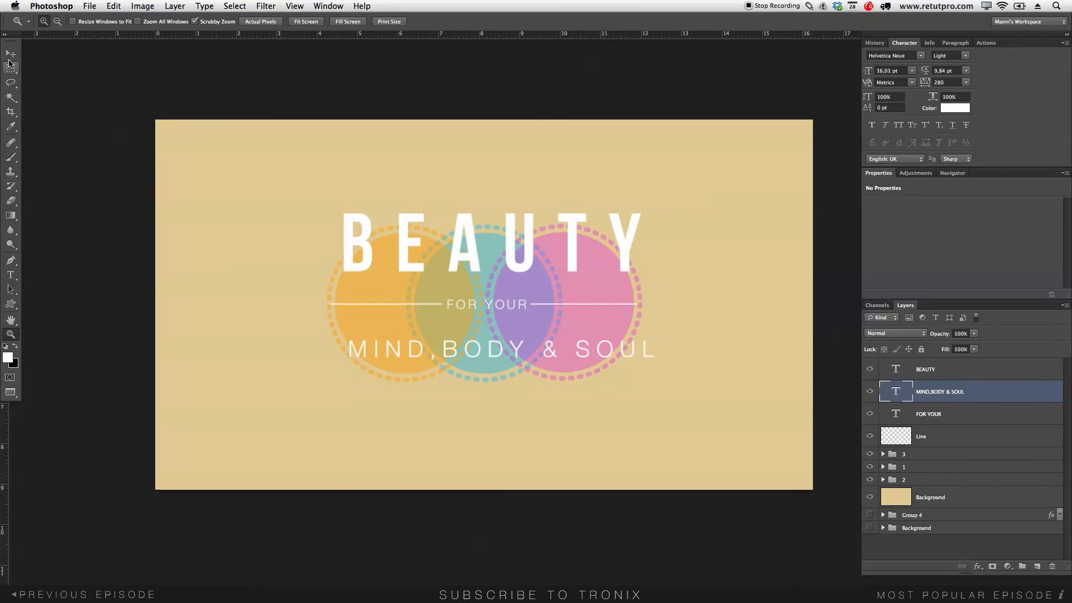
left_click(9, 59)
left_click_drag(612, 404, 586, 383)
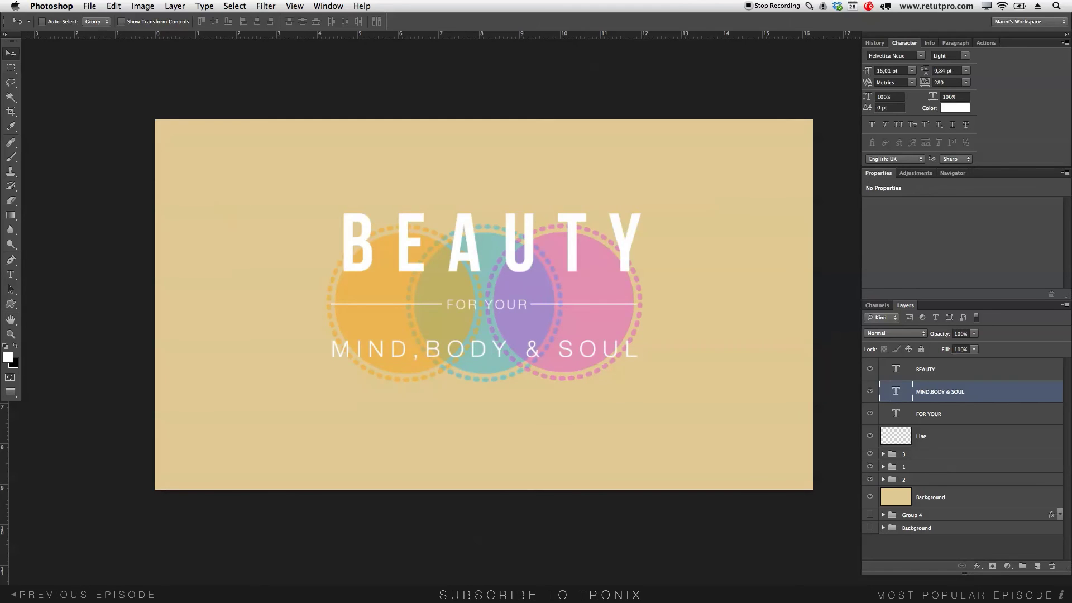
left_click_drag(5, 436, 369, 346)
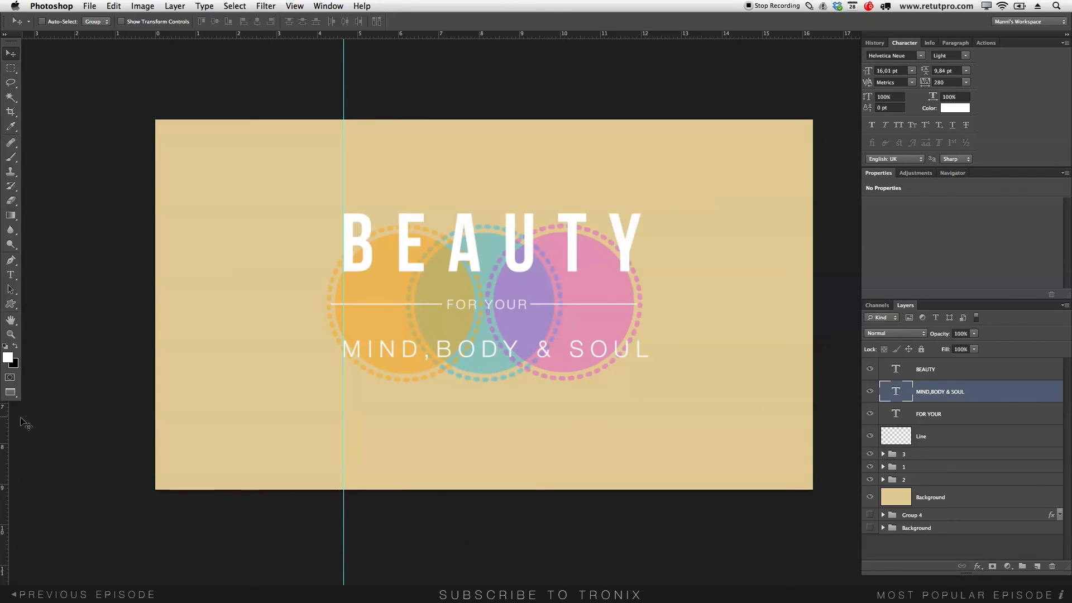
- Place a vertical guide at the outer edge of the Y in BEAUTY and set the MIND,BODY & SOUL text's tracking to 250
left_click_drag(7, 428, 643, 356)
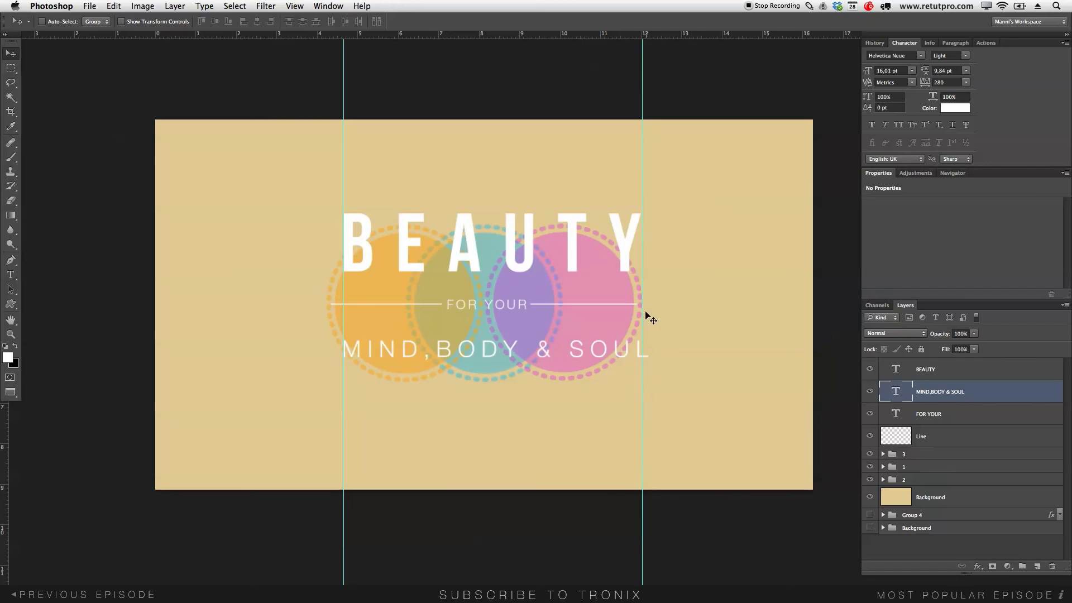
key("t")
left_click(536, 344)
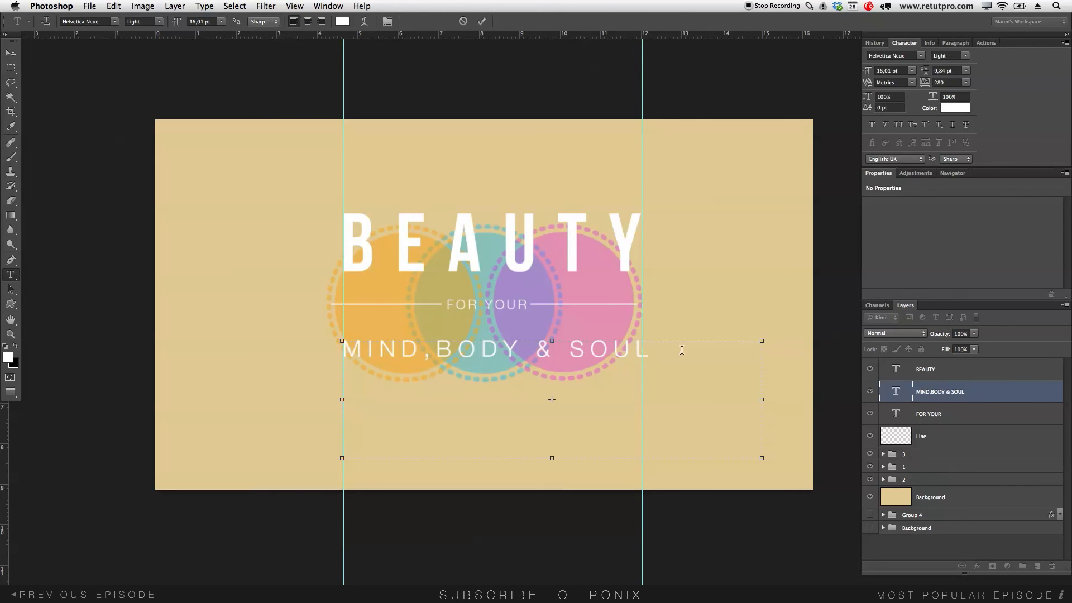
left_click_drag(689, 352, 218, 324)
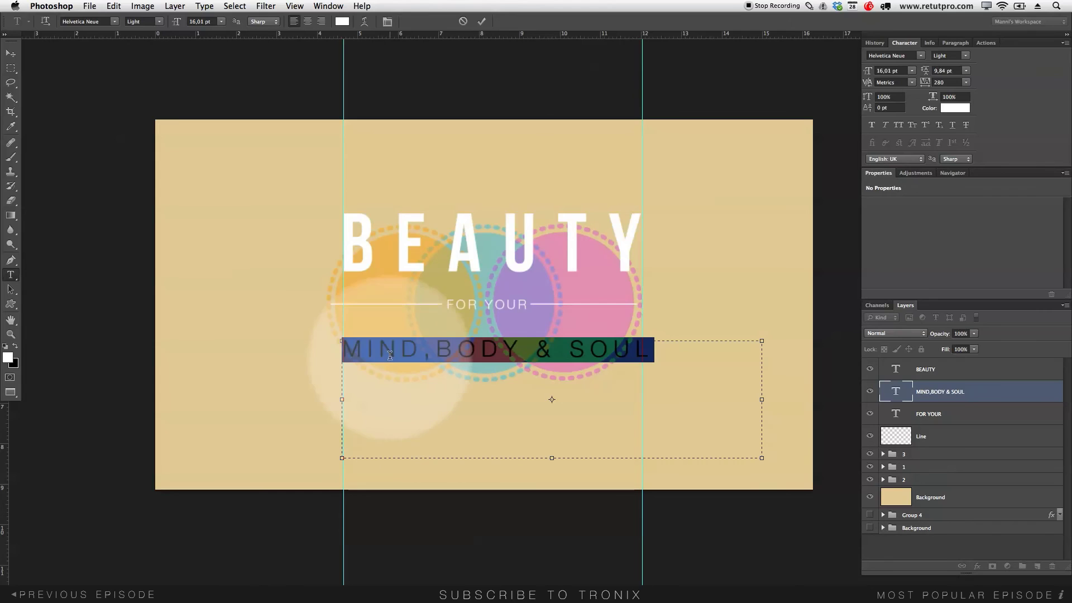
left_click_drag(931, 84, 930, 85)
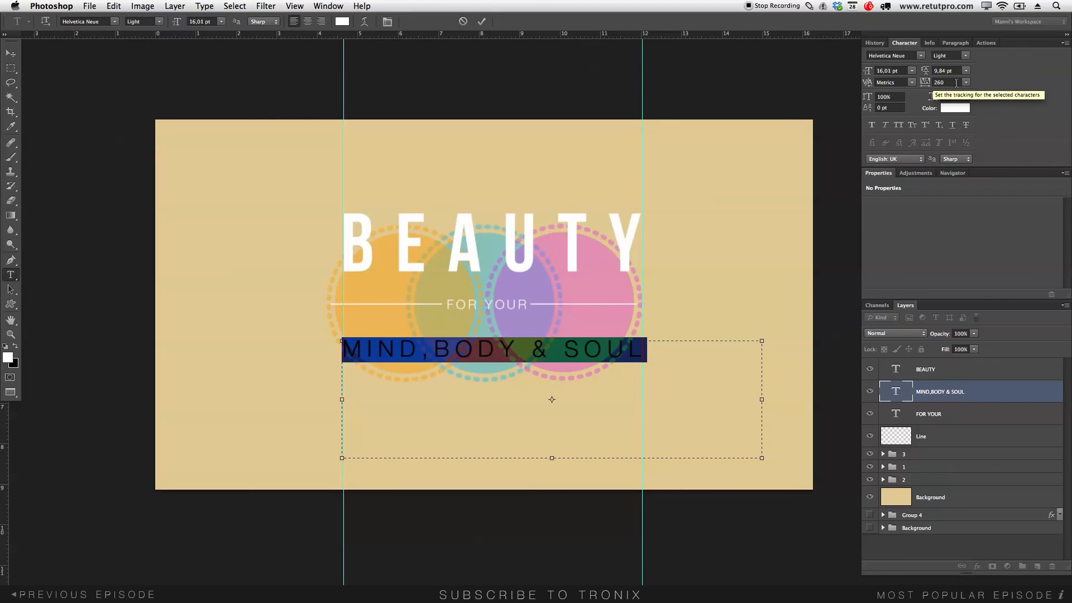
left_click(948, 82)
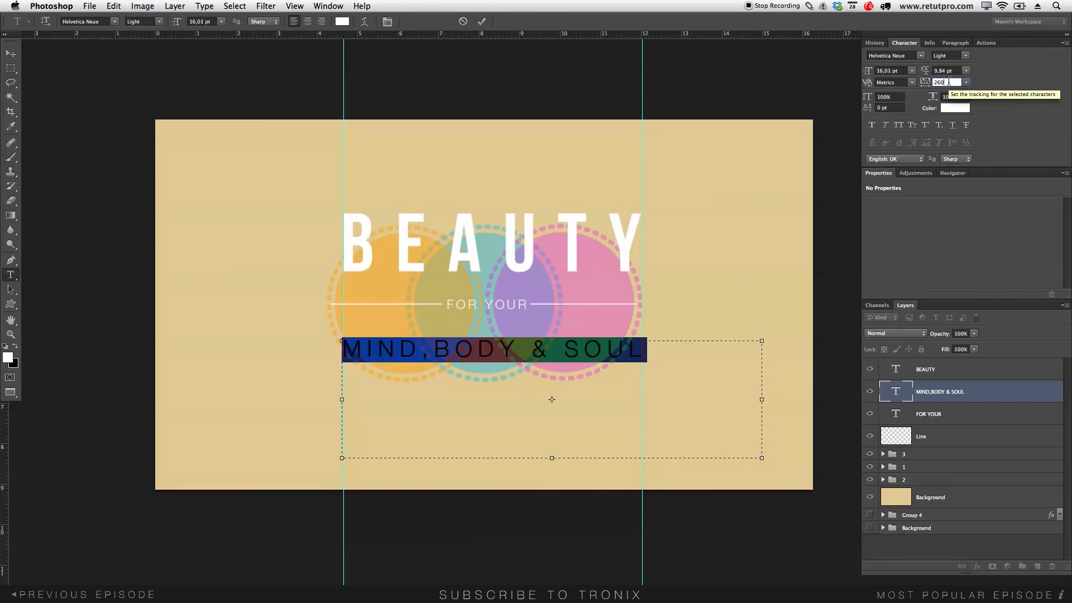
key("BackSpace")
type("5")
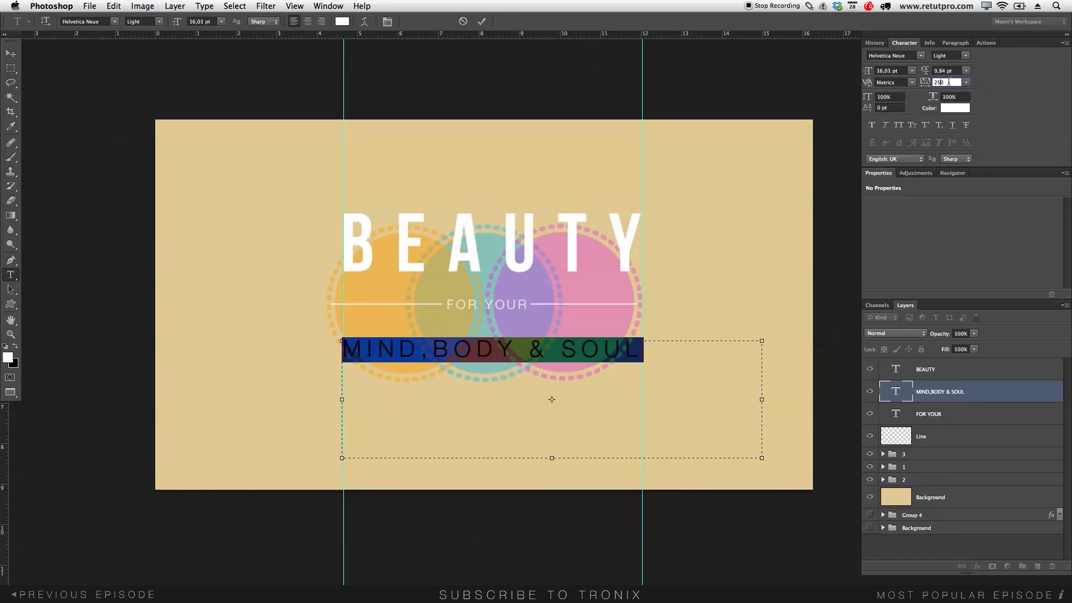
left_click(481, 22)
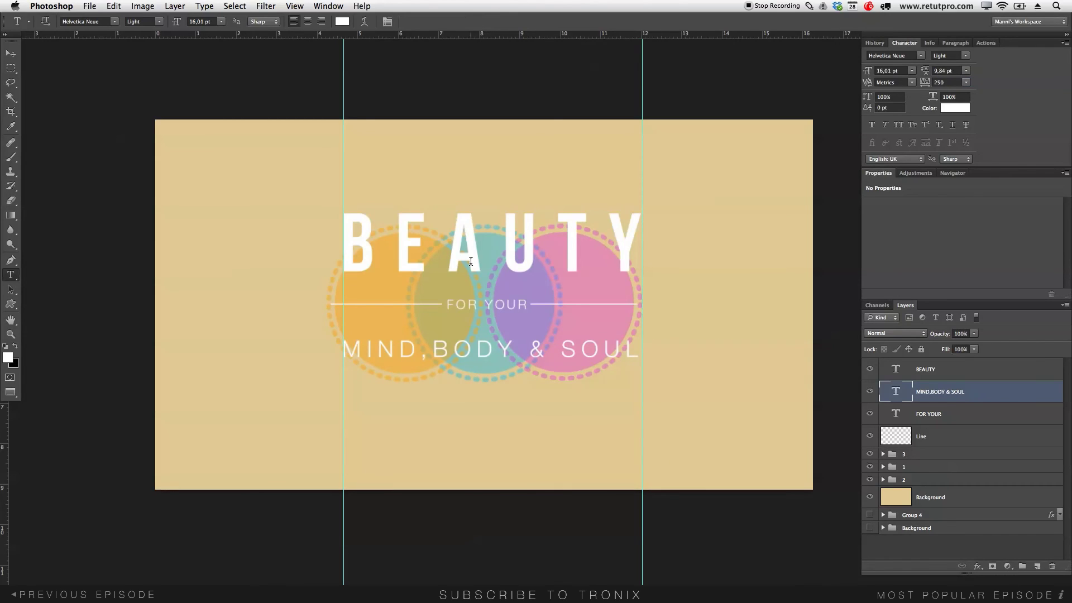
- Clear all guides from the canvas
left_click(266, 6)
mouse_move(294, 6)
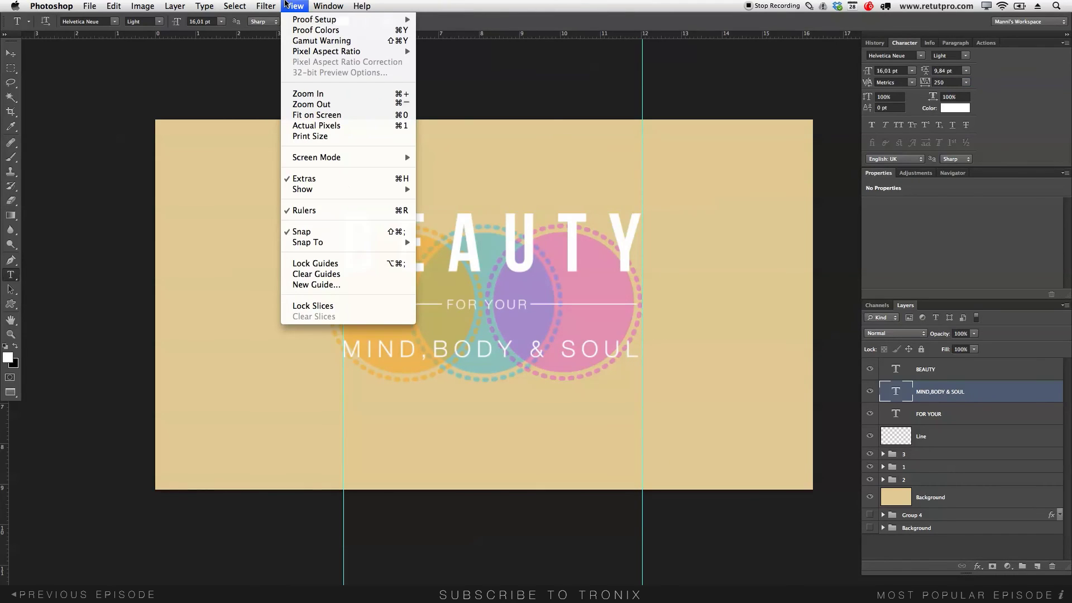
left_click(342, 275)
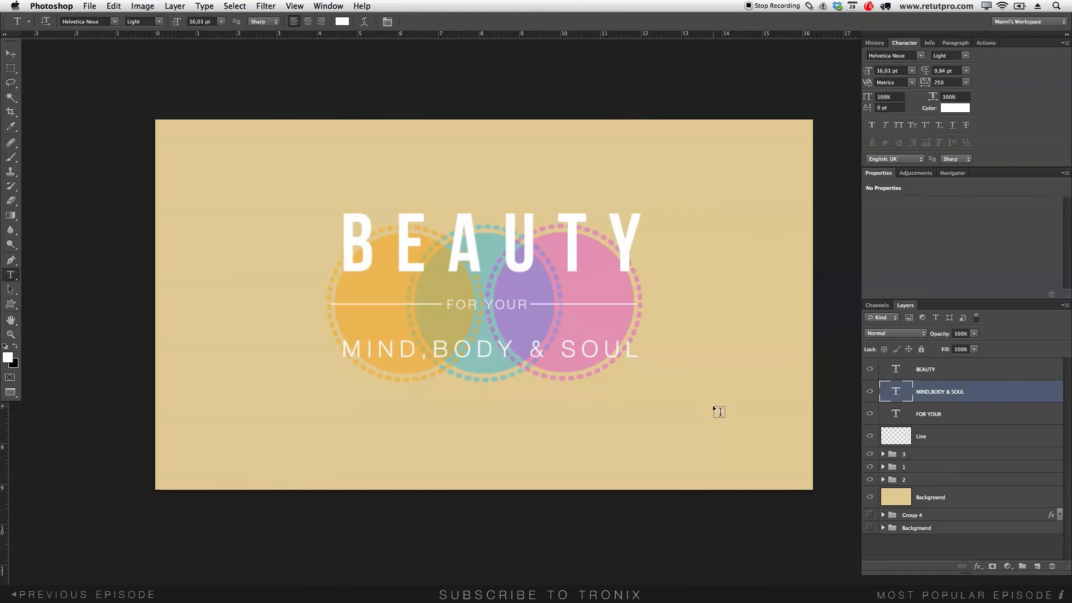
- Nudge the MIND,BODY & SOUL text up closer to FOR YOUR, keeping it aligned with the edges of BEAUTY
key("v")
key("Up")
key("Up")
key("Up")
key("Up")
key("Up")
key("Left")
key("Left")
key("Left")
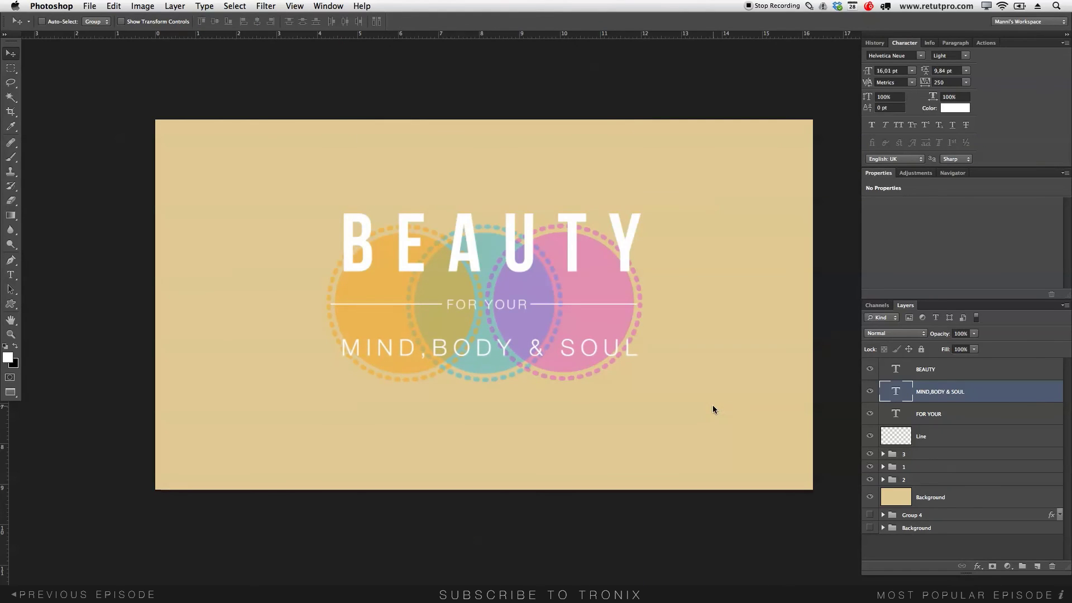
key("Up")
key("Up")
key("Up")
key("Up")
key("Up")
key("Up")
key("Up")
key("Up")
key("Up")
key("Up")
key("Up")
key("Up")
key("Up")
key("Up")
key("Up")
key("Right")
key("Right")
key("Right")
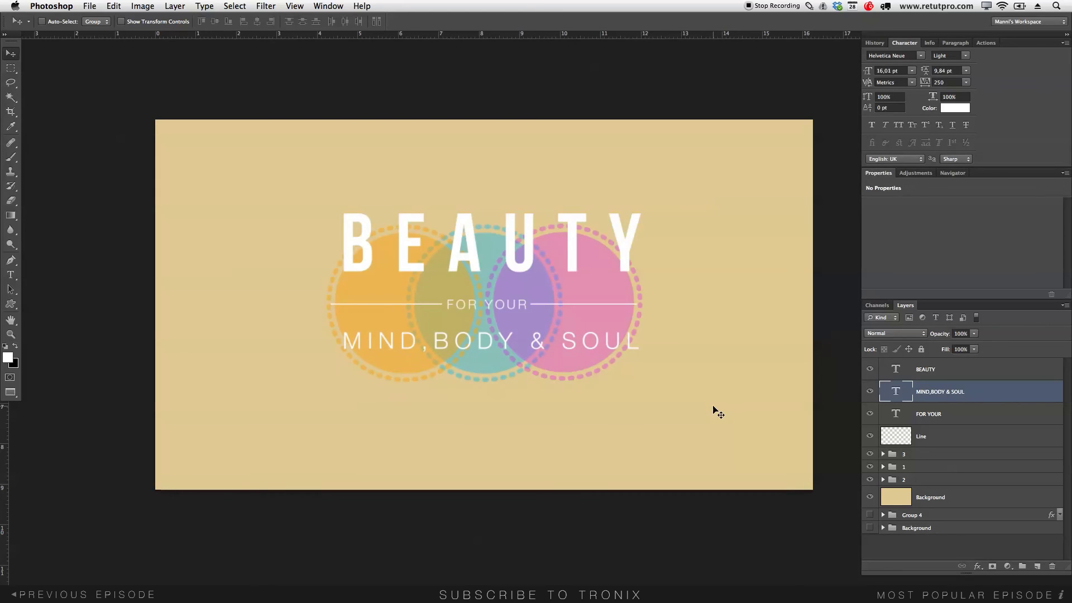
key("Down")
key("Down")
key("Down")
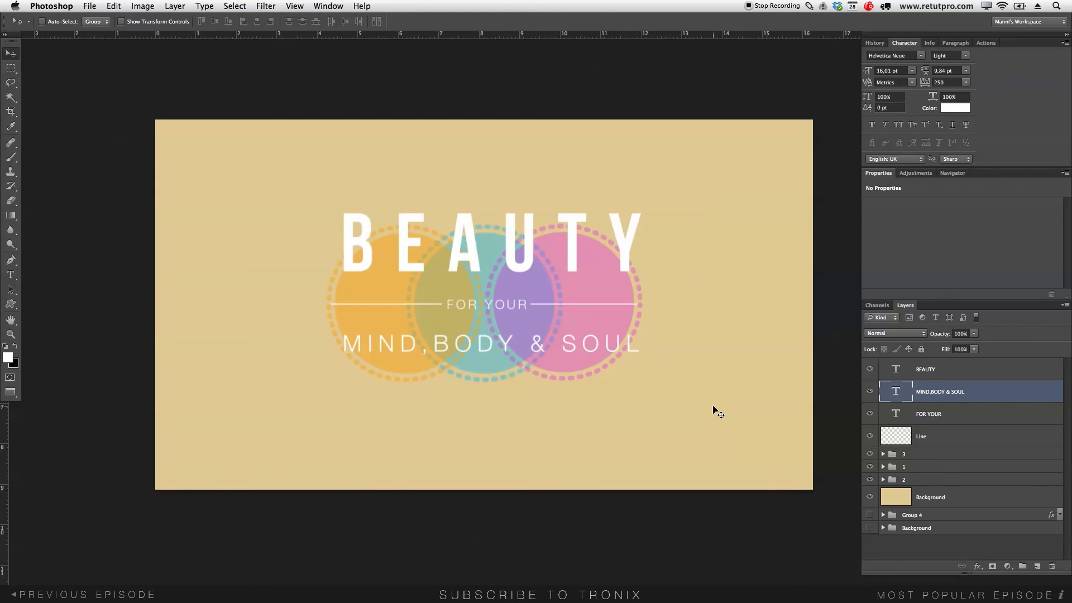
- Group the BEAUTY, MIND,BODY & SOUL and FOR YOUR text layers and name the group tEXT
left_click(937, 370)
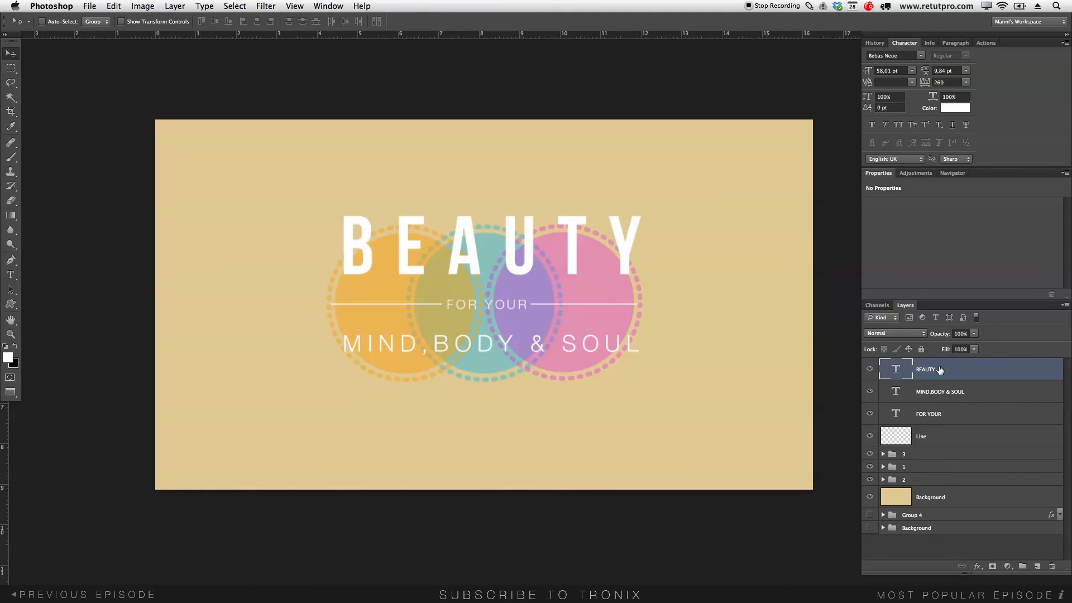
left_click(952, 398, "shift")
left_click(983, 414, "shift")
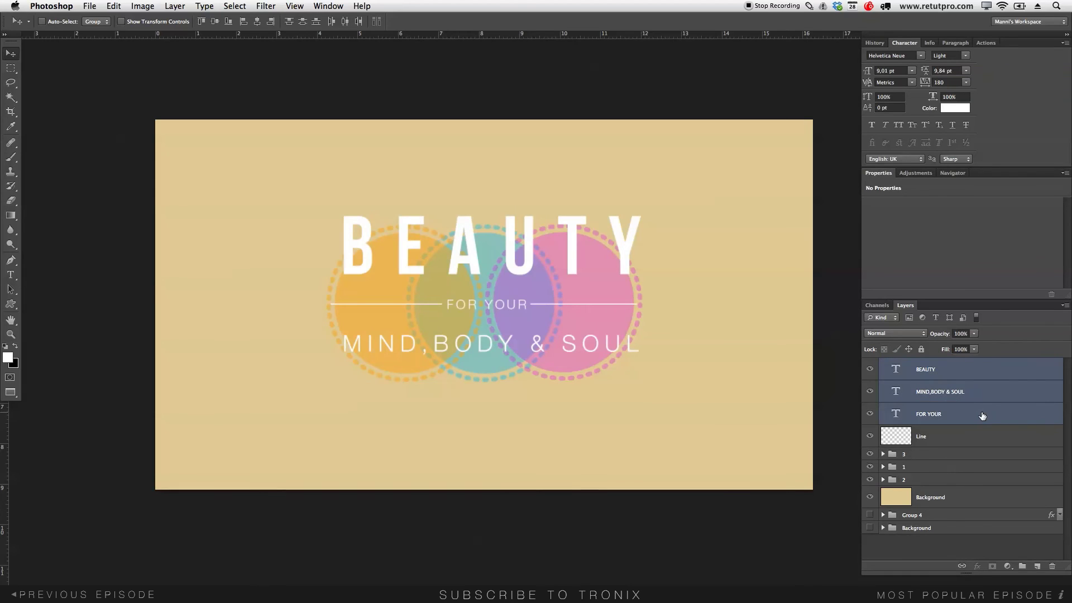
key("super+g")
double_click(912, 365)
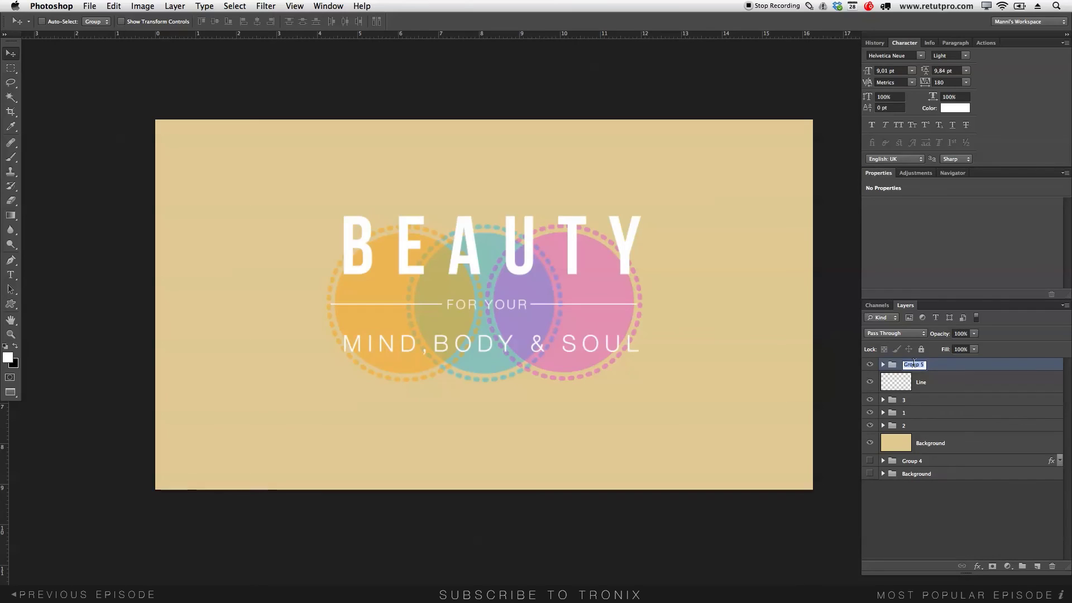
type("tEXT")
key("Return")
- Group the Line layer with groups 3, 1 and 2 and name the new group Shapes
left_click(922, 426)
left_click(925, 402, "shift")
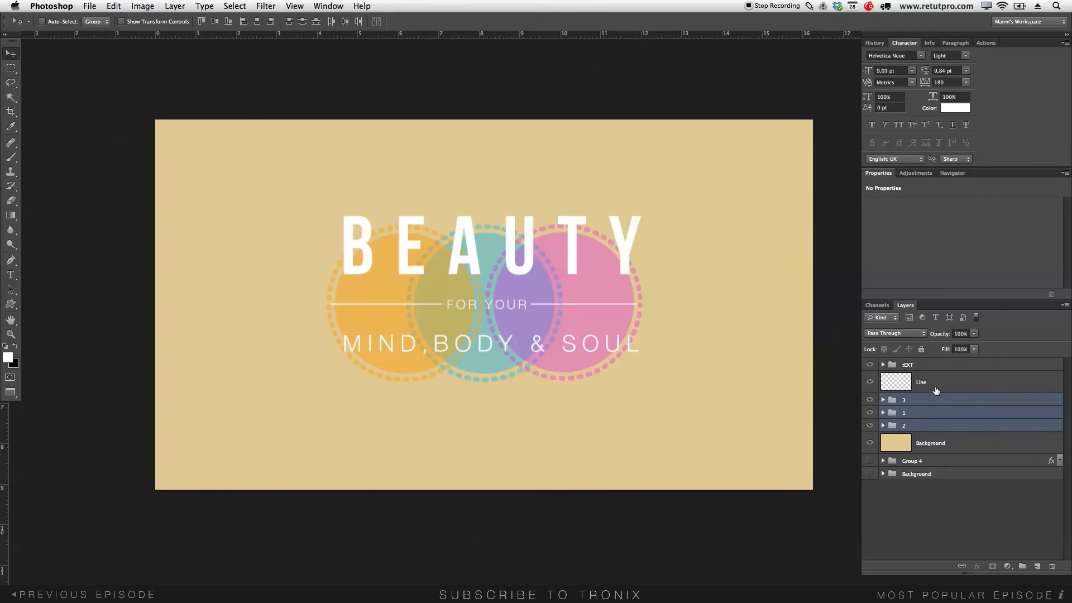
left_click(937, 388, "shift")
key("ctrl+g")
double_click(916, 378)
type("SHA")
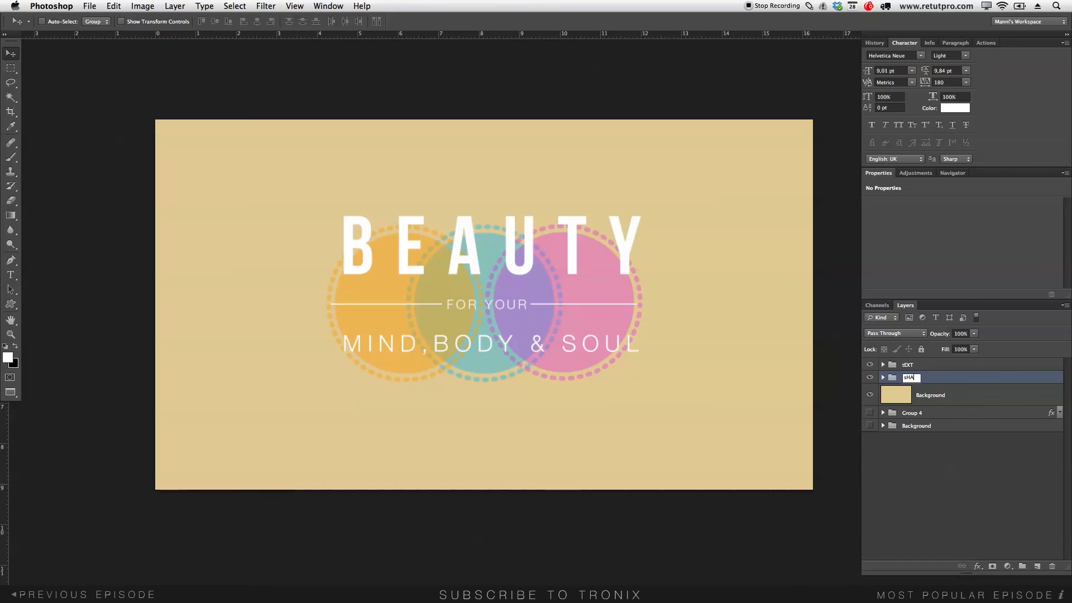
key("BackSpace")
key("BackSpace")
key("BackSpace")
key("BackSpace")
key("BackSpace")
key("BackSpace")
type("Shapes")
key("Return")
- Group the tEXT and Shapes groups together and name the group Logo
left_click(922, 369, "shift")
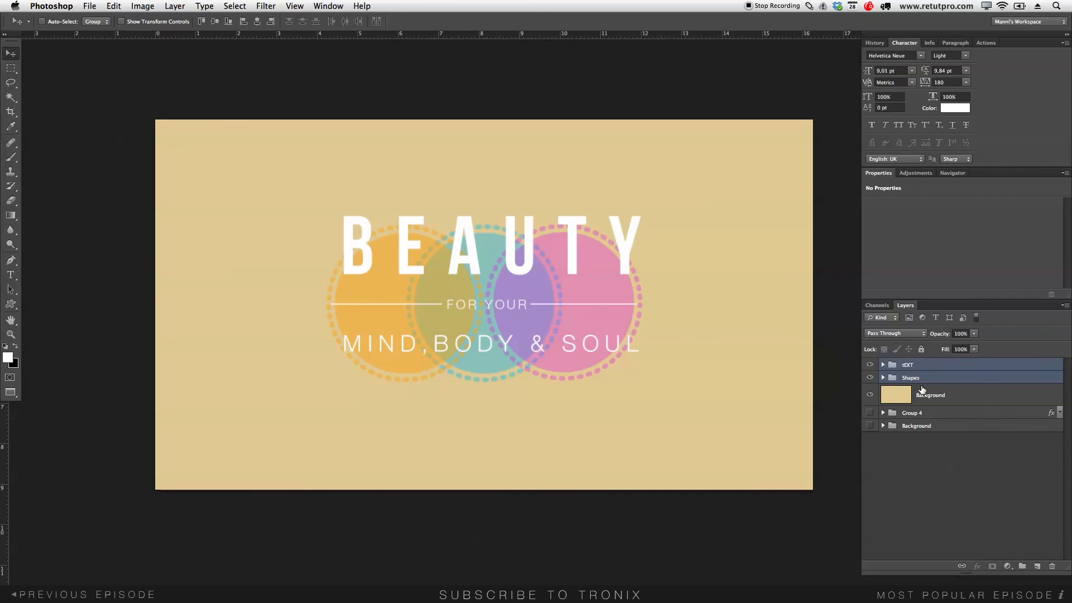
key("super+g")
double_click(907, 365)
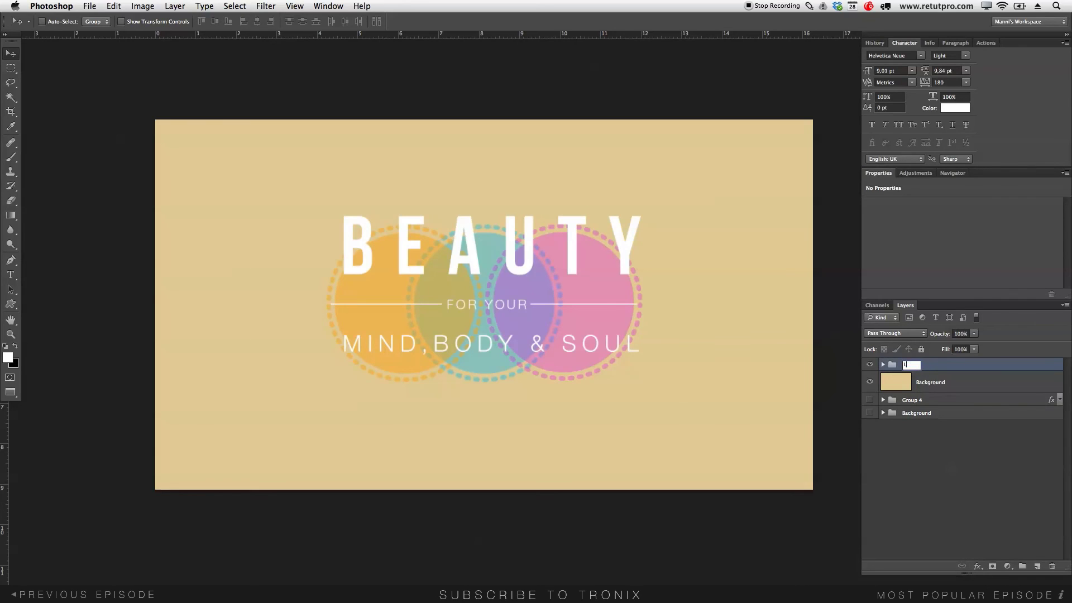
key("Return")
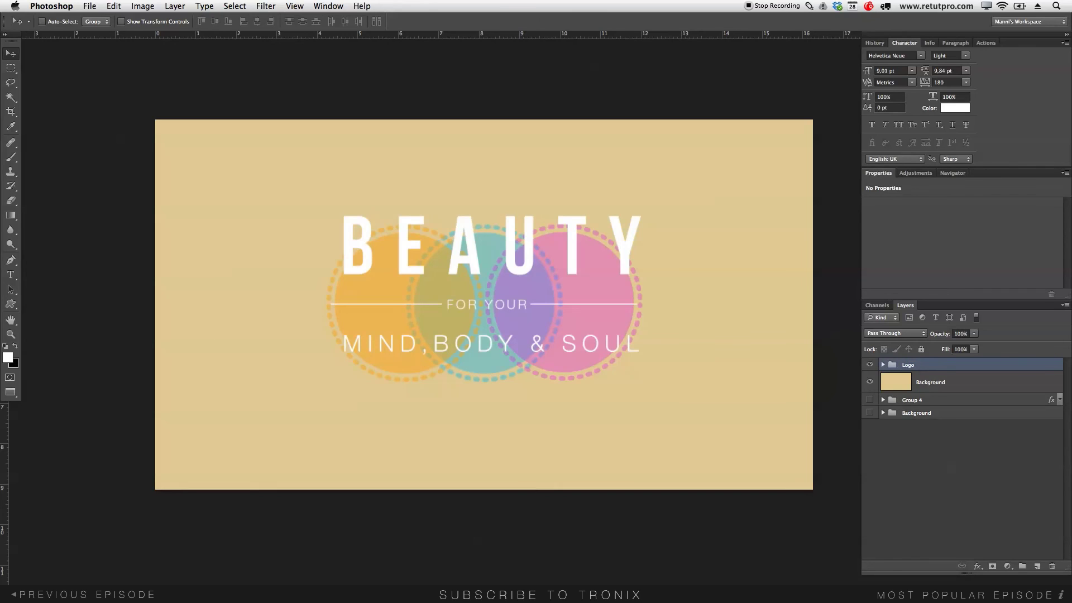
- Hide the tan Background layer, Logo group and Layer 3, and show and select the forest photo Layer 2 in the Background group
left_click(924, 383)
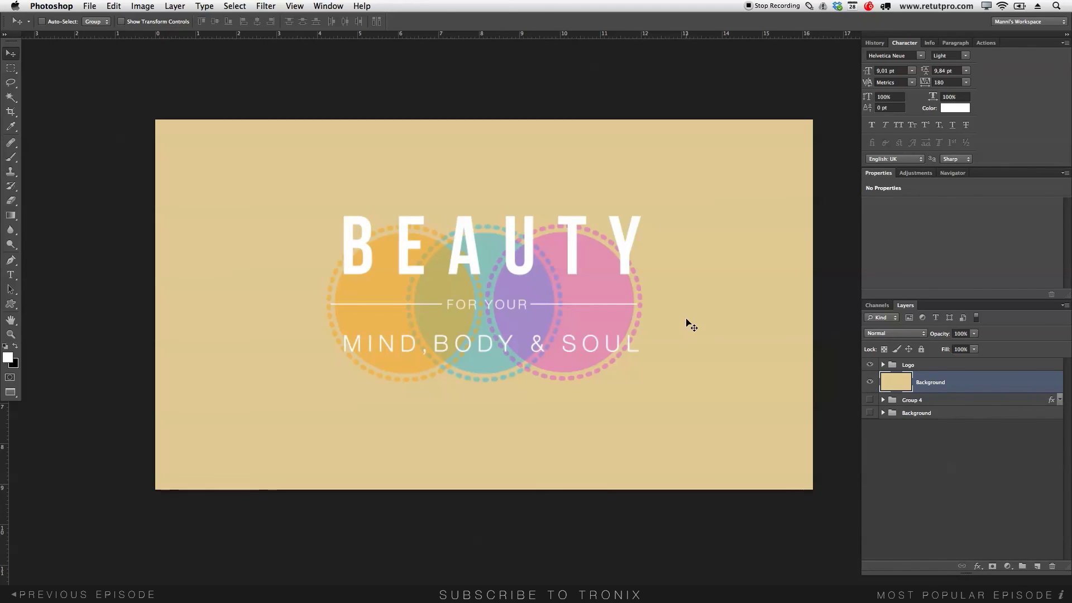
left_click(869, 382)
left_click(883, 413)
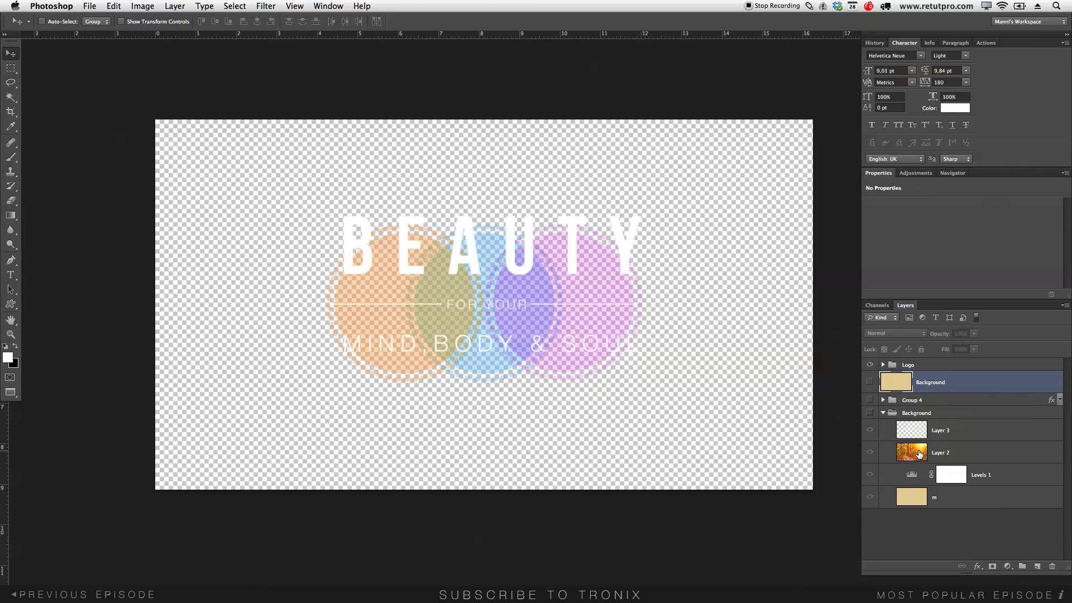
left_click(920, 455)
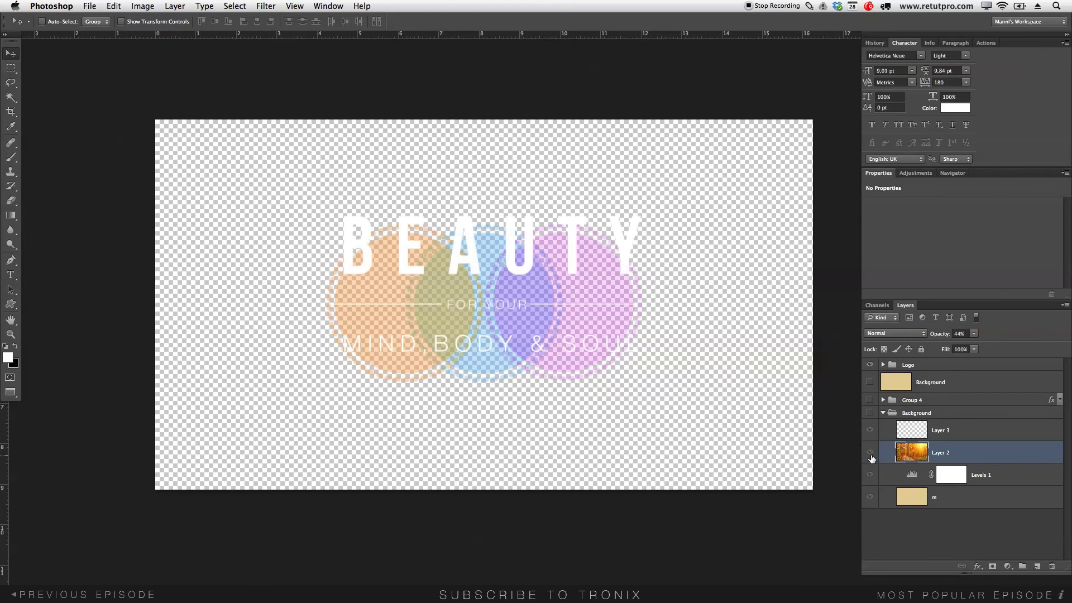
left_click(870, 454)
left_click(873, 454)
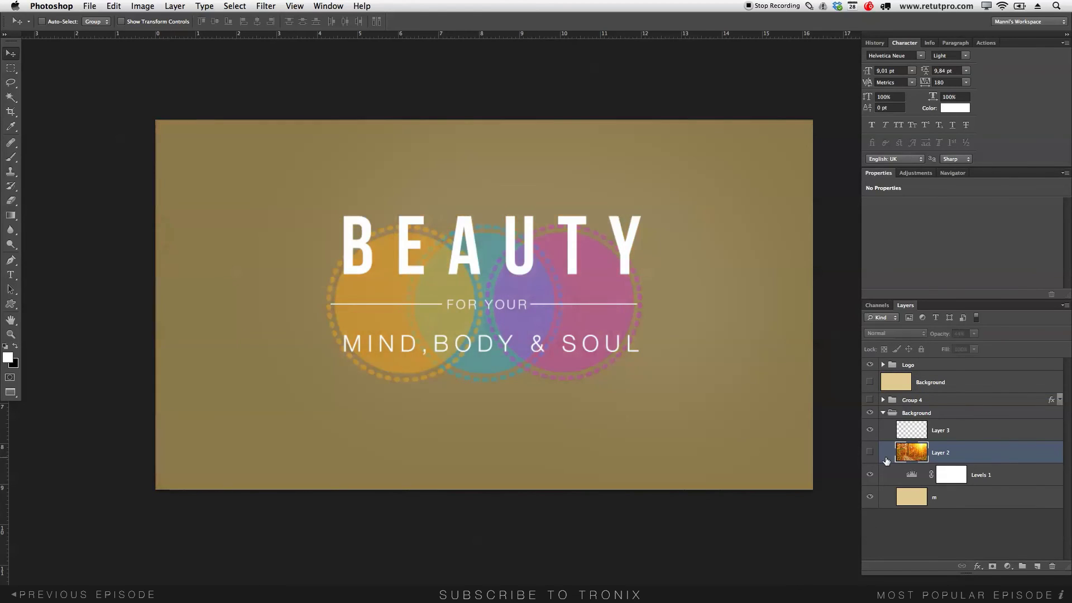
left_click(873, 428)
left_click(872, 411, "alt")
left_click(913, 452)
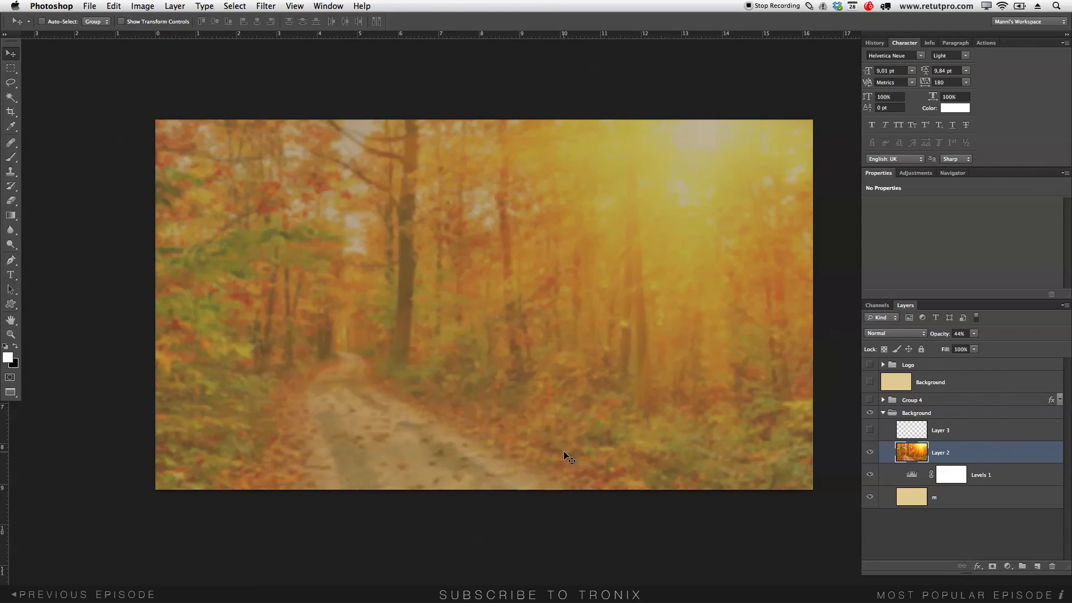
left_click(505, 388)
left_click(258, 273)
left_click(426, 217)
left_click(583, 253)
left_click(696, 95)
left_click(715, 140)
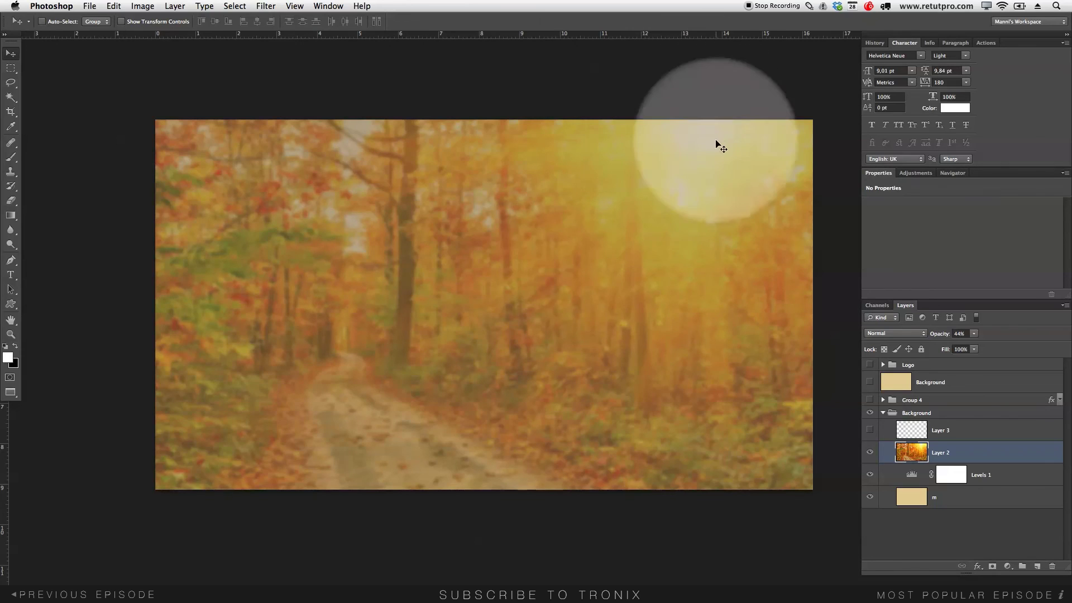
- Set the forest photo Layer 2 to 100% opacity and move it out of its group, between Logo and the tan Background layer
left_click_drag(942, 335, 1040, 333)
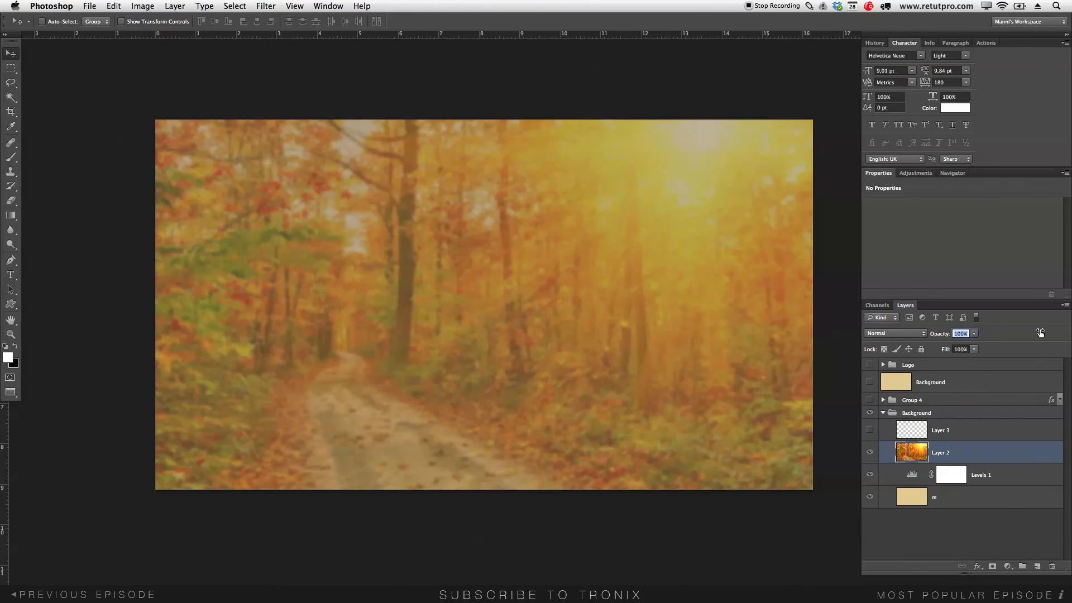
left_click(669, 519)
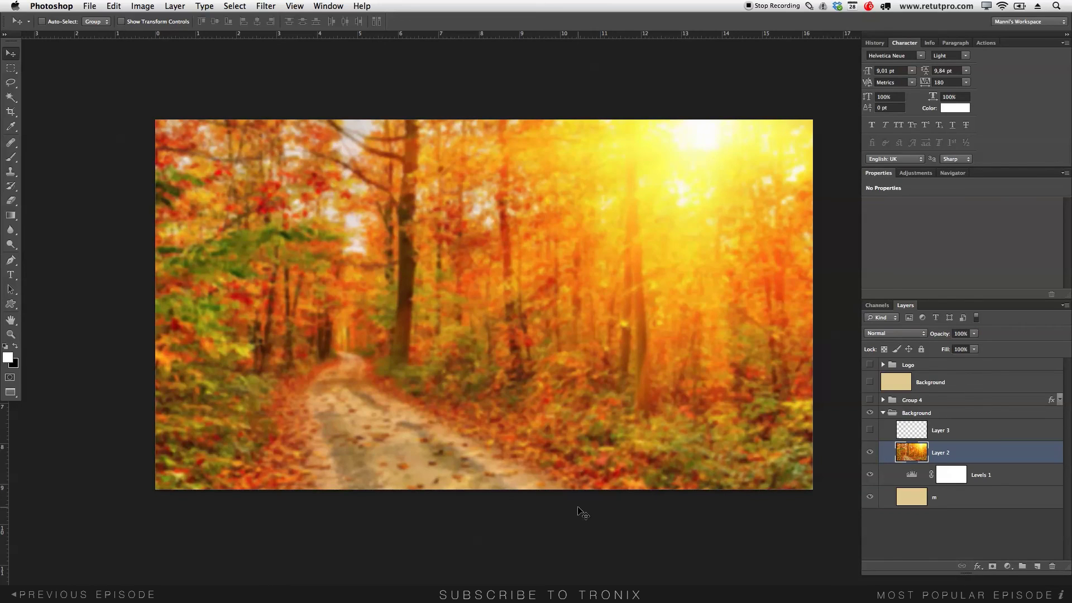
left_click_drag(912, 453, 927, 373)
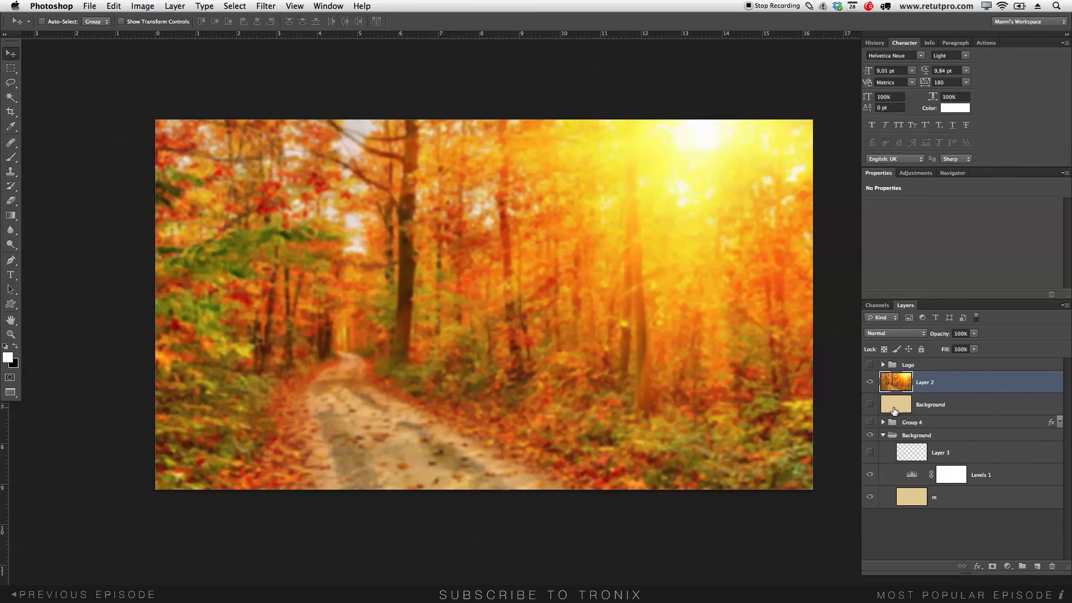
- Show the tan Background layer and the Logo group, and collapse and hide the lower Background group
left_click(870, 404)
left_click(869, 365)
left_click(882, 435)
left_click(871, 435)
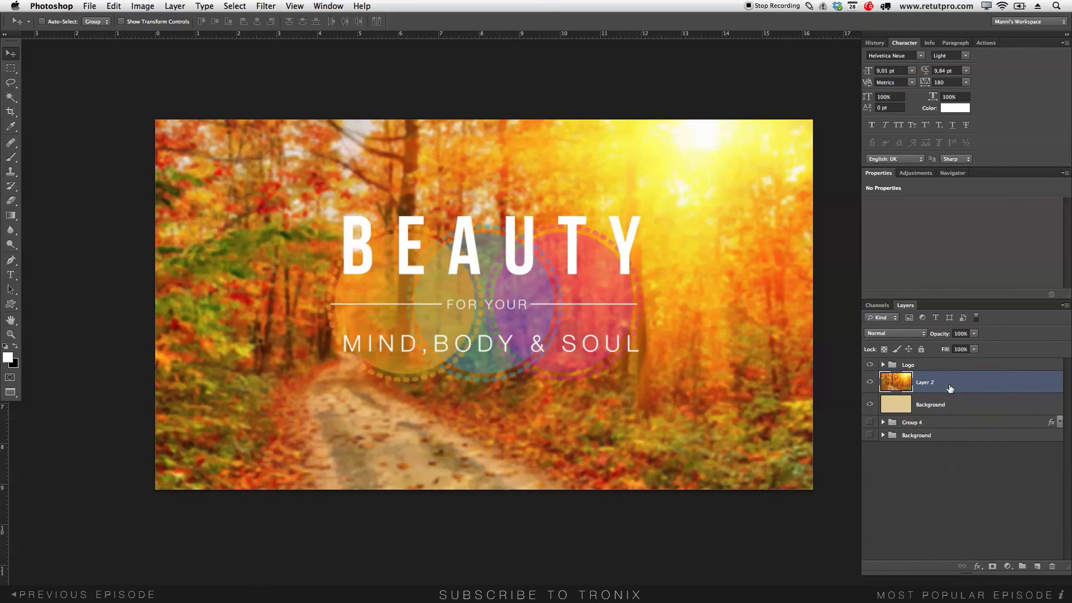
- Set the forest photo Layer 2's opacity to 48% and compare the blend with the tan Background layer hidden and shown
left_click_drag(947, 336, 905, 337)
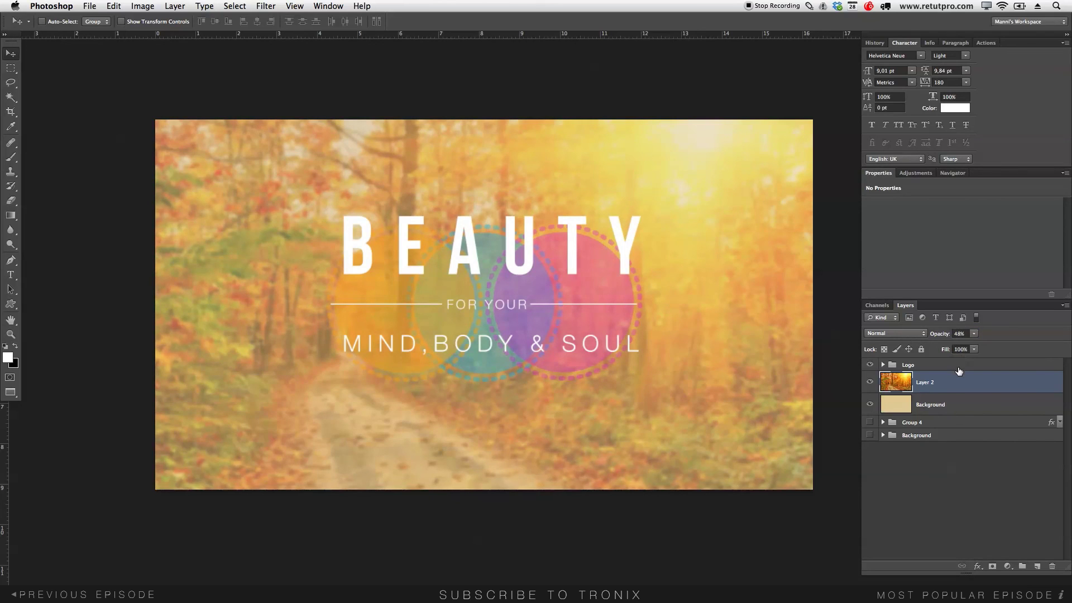
left_click(948, 409)
left_click(869, 405)
left_click(869, 405)
left_click(869, 404)
left_click(869, 405)
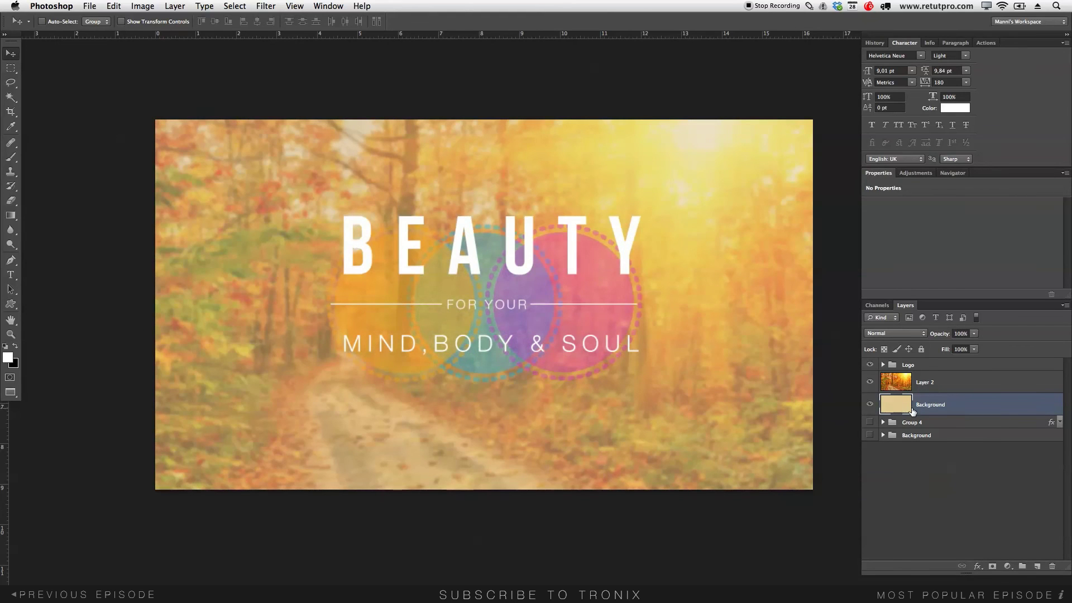
- Add a Levels adjustment above the tan Background layer with midtones at 0.77 and output levels limited to 0–183
left_click(916, 174)
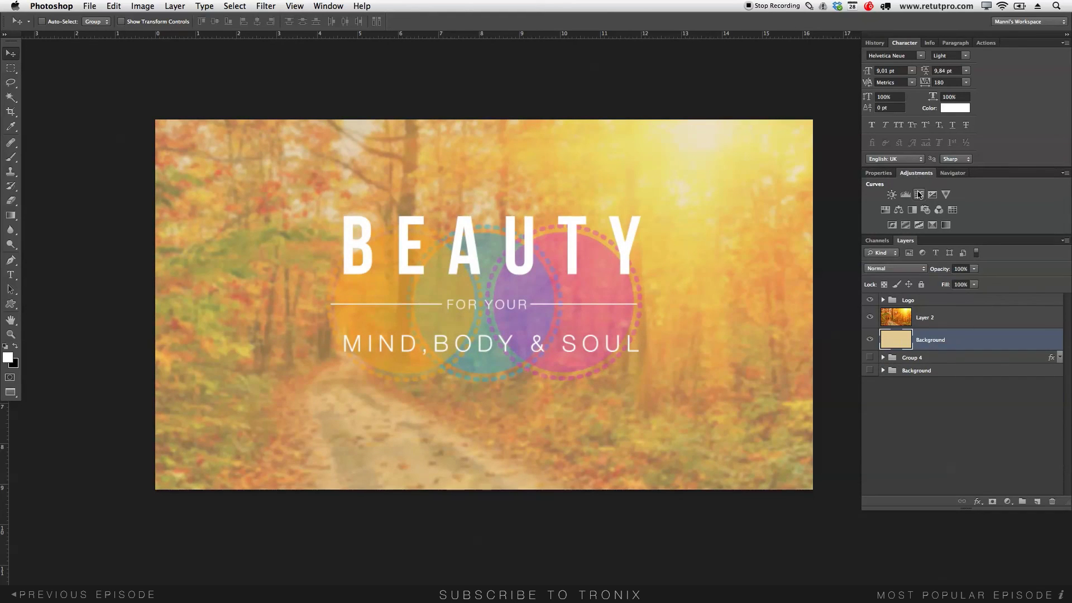
left_click(905, 195)
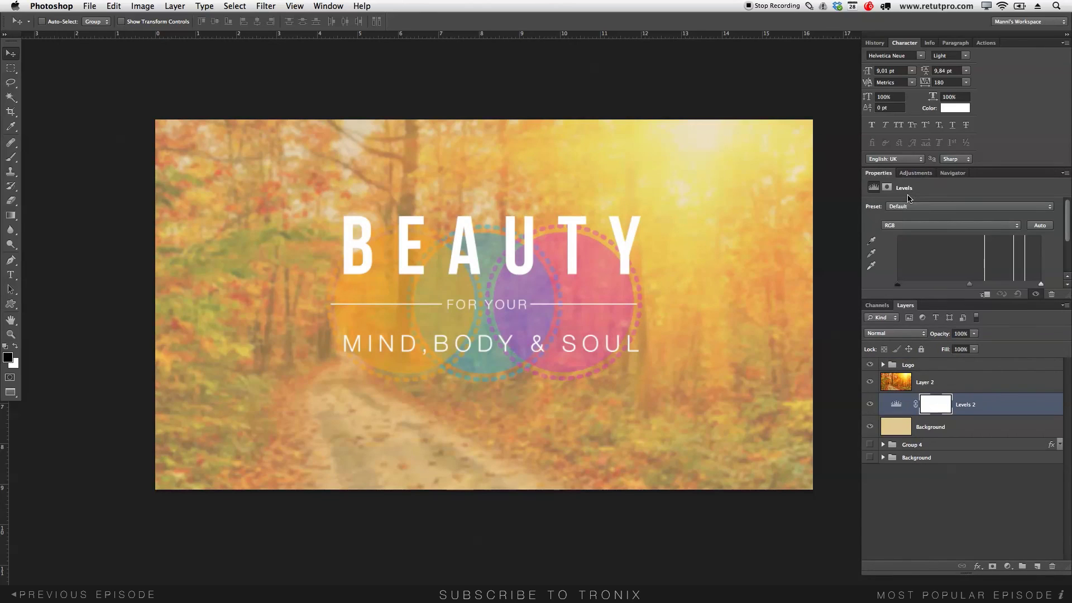
left_click_drag(961, 299, 961, 312)
left_click(875, 43)
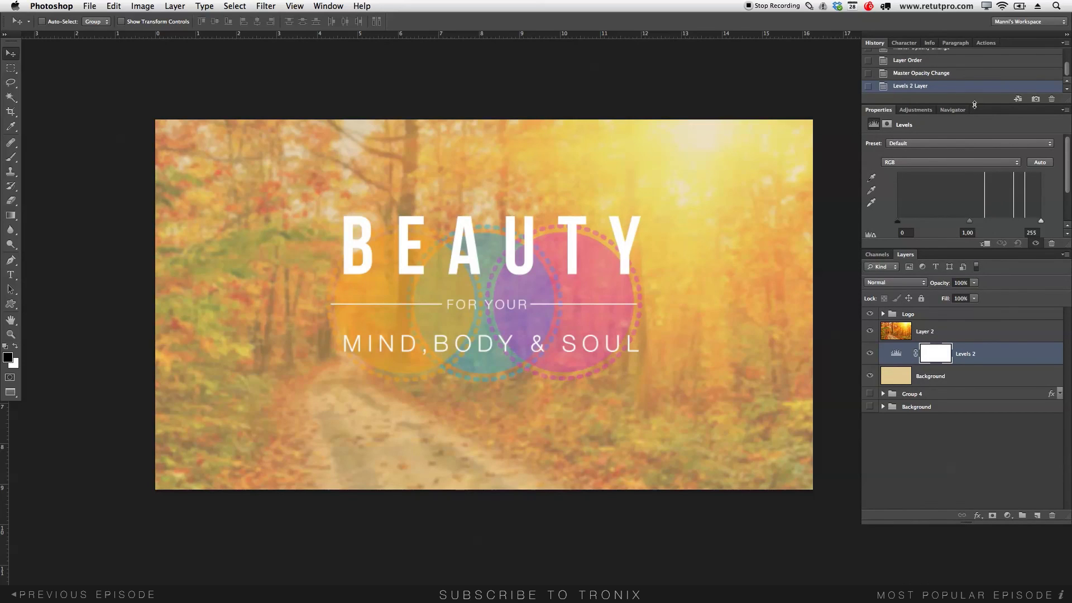
left_click_drag(947, 259, 949, 310)
left_click_drag(901, 255, 880, 248)
left_click_drag(1040, 254, 1000, 263)
left_click_drag(970, 224, 982, 224)
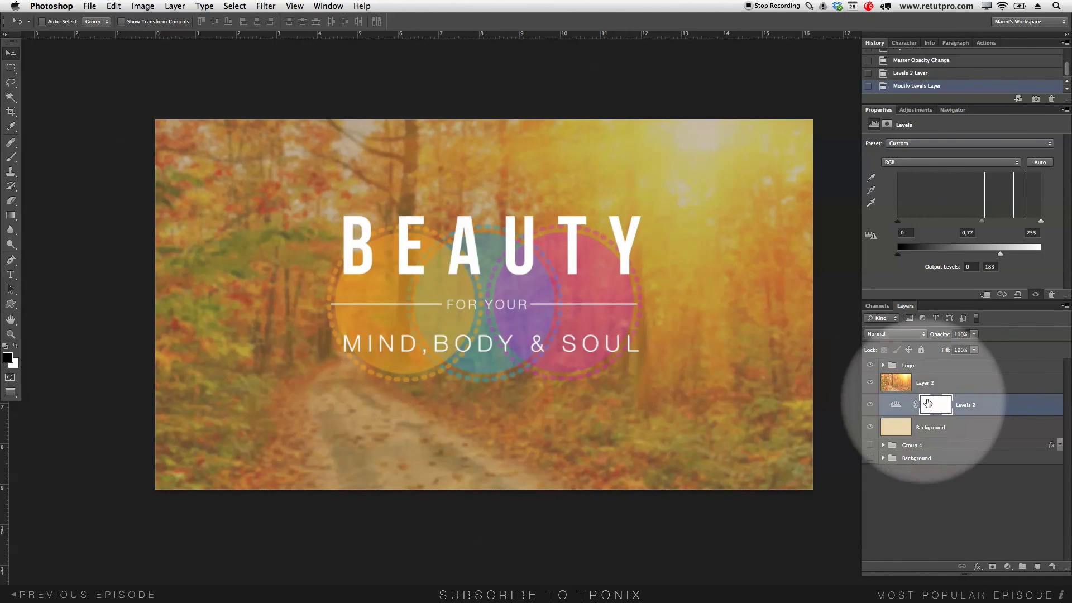
- Set the forest photo Layer 2 to 40% opacity and group it with Levels 2 and the tan layer as "Background"
left_click(940, 384)
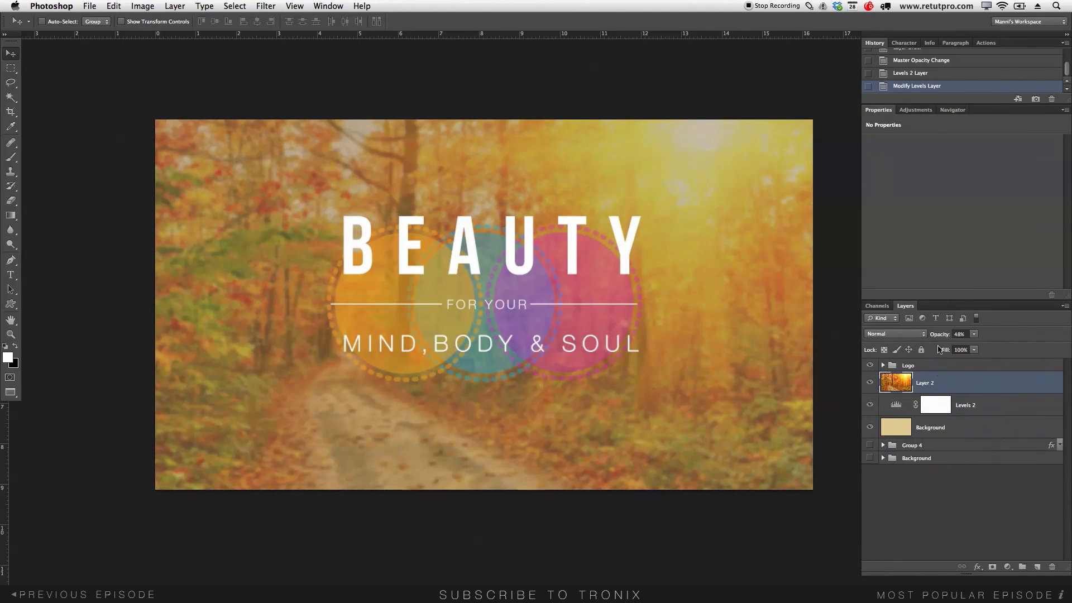
left_click_drag(943, 337, 939, 338)
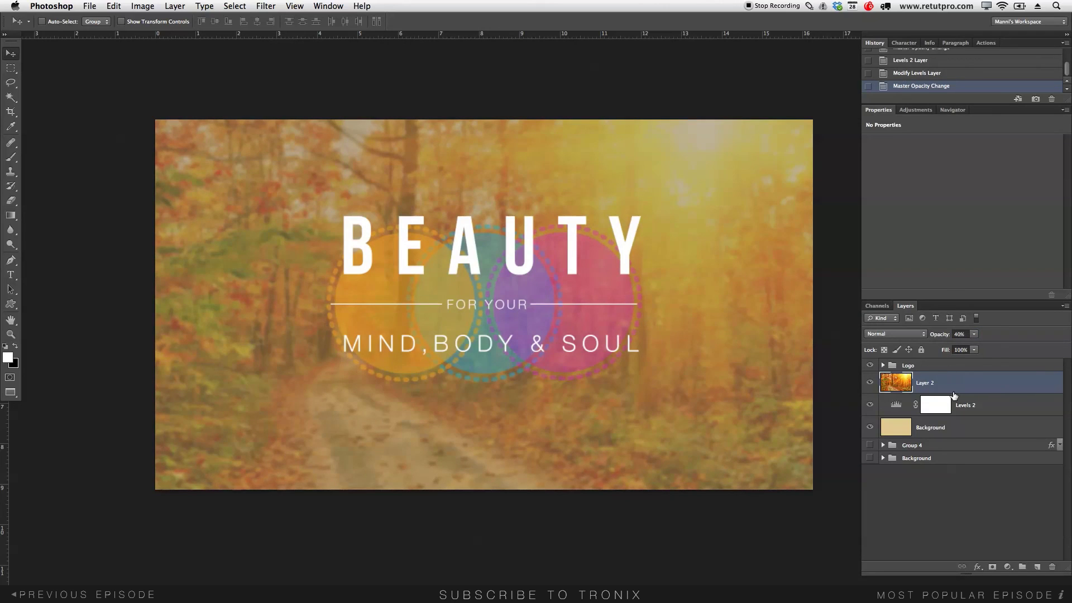
left_click(985, 432, "shift")
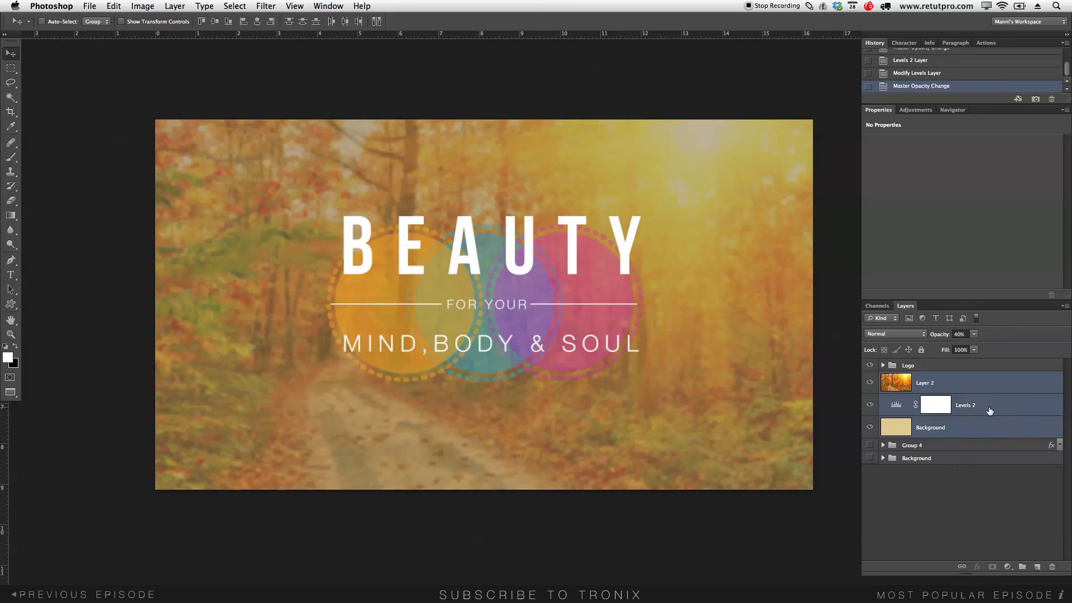
key("super+g")
double_click(917, 378)
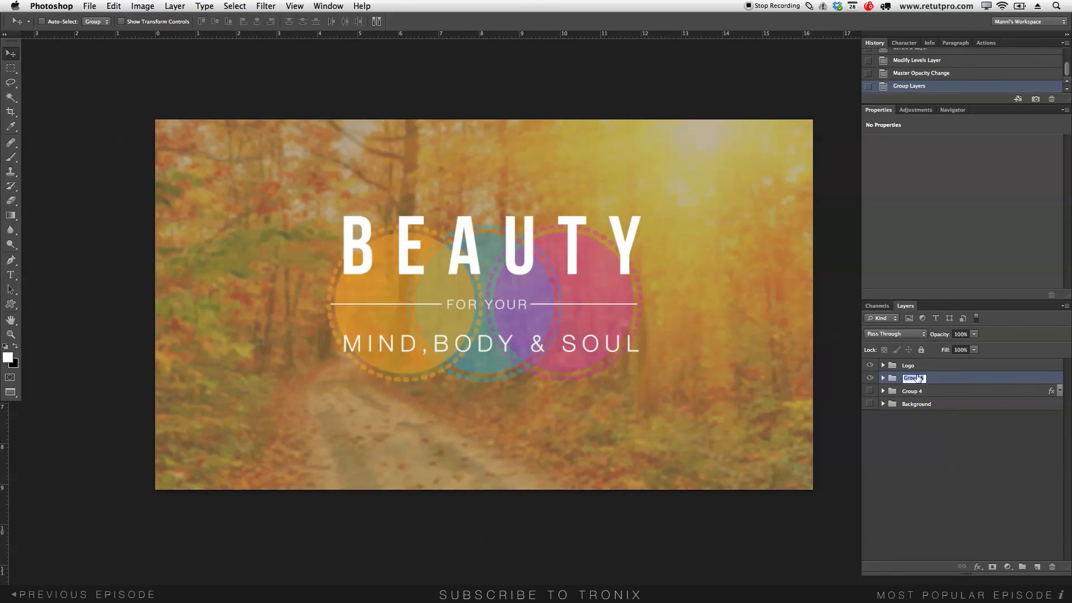
type("Background")
key("Return")
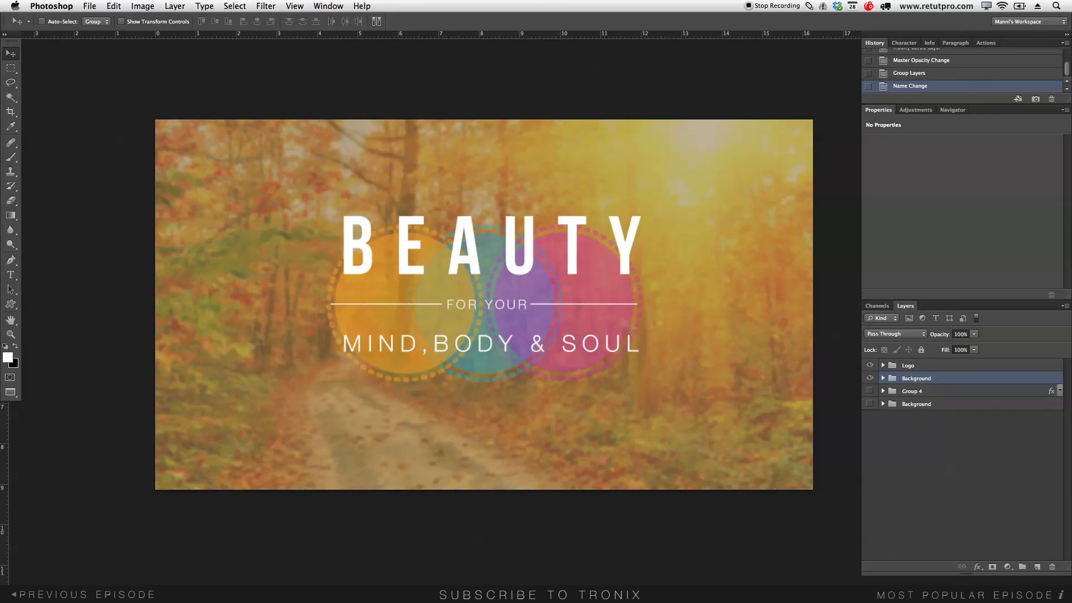
- Add a drop shadow to the Logo group with 27% opacity and 9 px distance, and fine-tune its size
left_click(911, 366)
double_click(915, 368)
left_click_drag(921, 334, 920, 219)
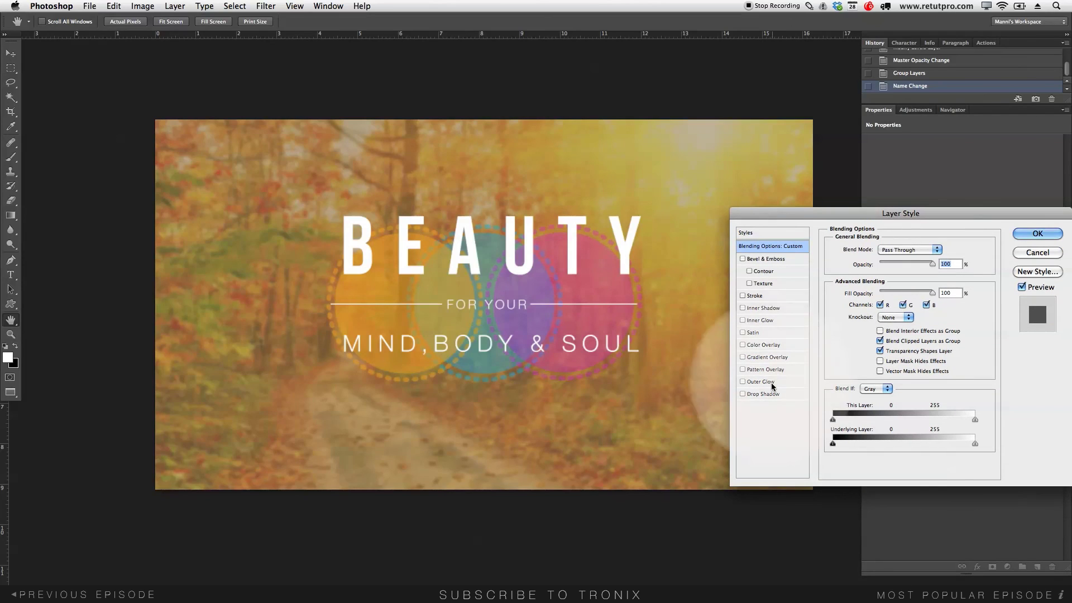
left_click(752, 394)
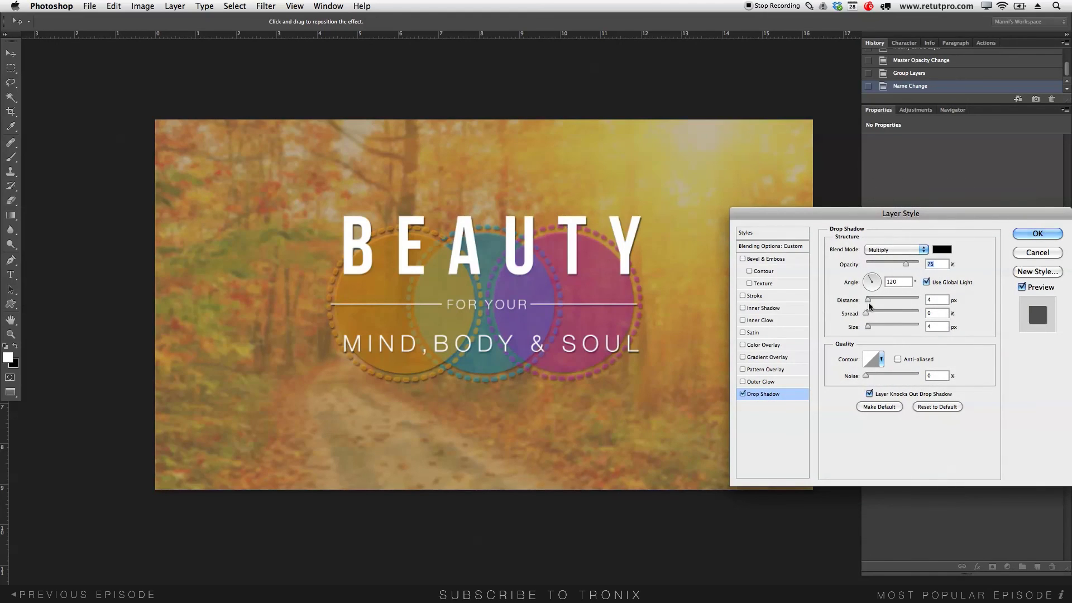
left_click_drag(905, 262, 879, 264)
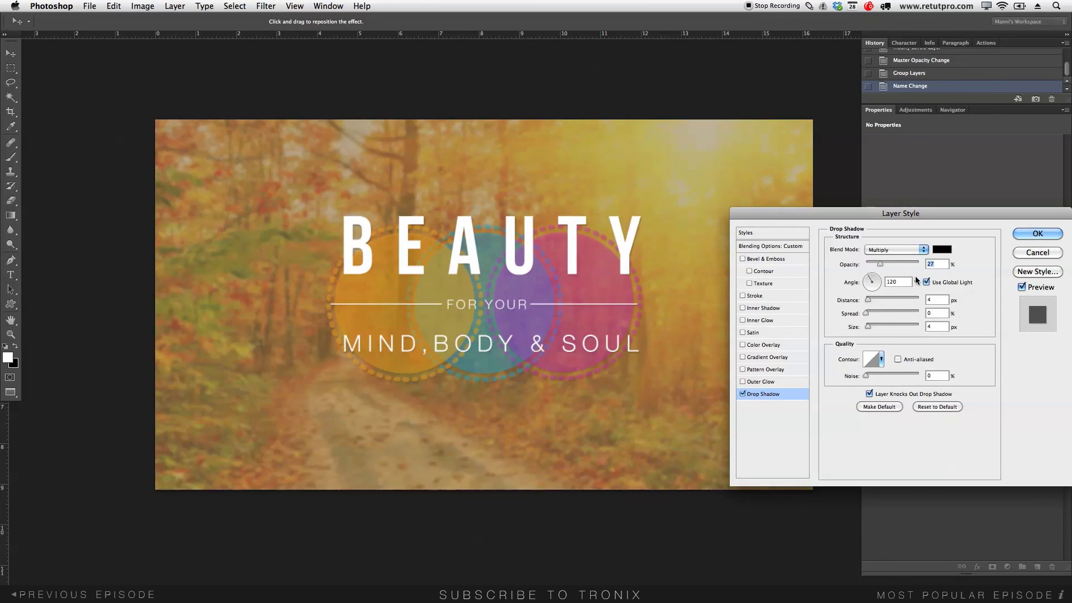
left_click_drag(868, 299, 873, 300)
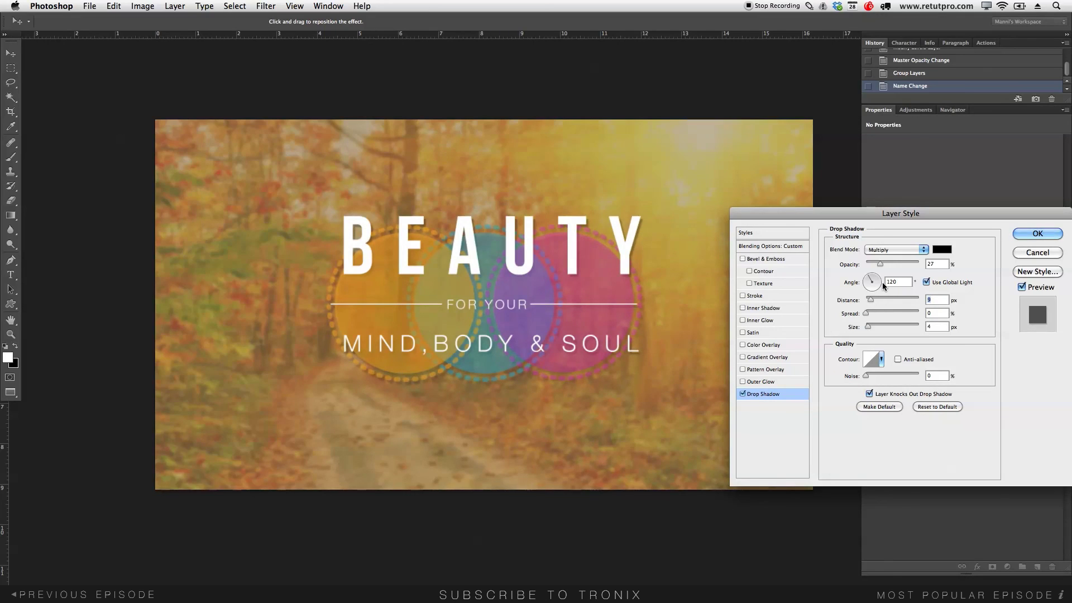
mouse_move(868, 326)
left_mouse_down()
mouse_move(897, 327)
mouse_move(851, 332)
left_mouse_up()
left_click_drag(862, 333, 870, 333)
left_click(1031, 237)
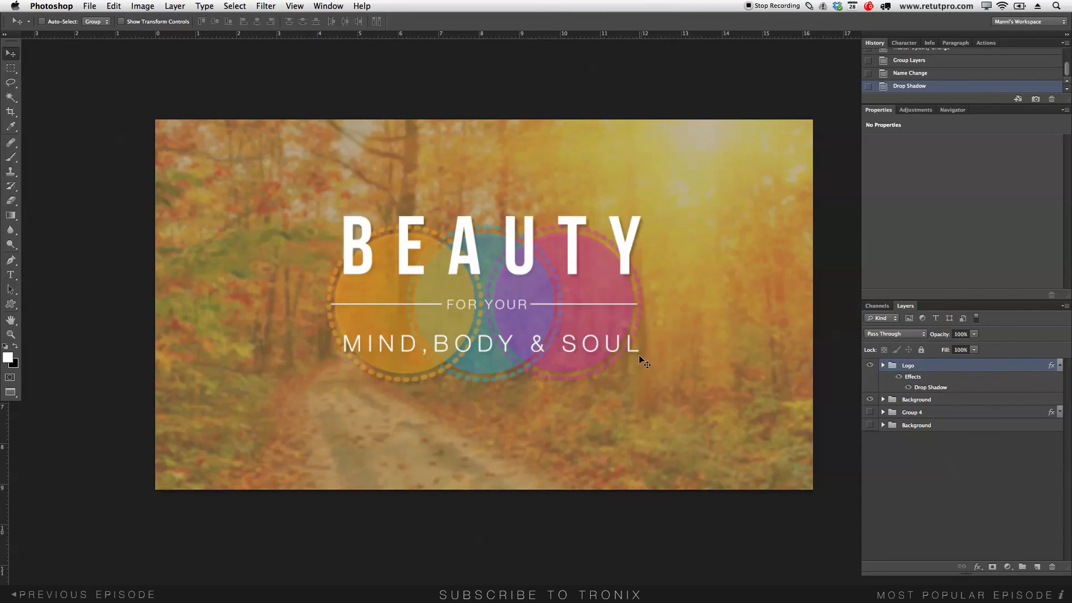
key("z")
left_click_drag(612, 328, 592, 328)
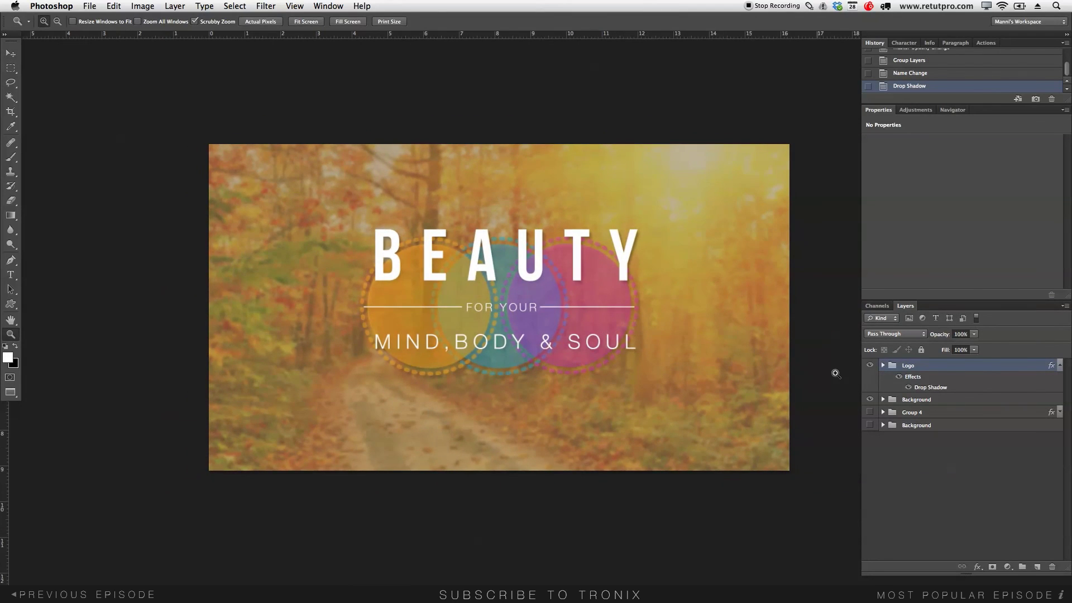